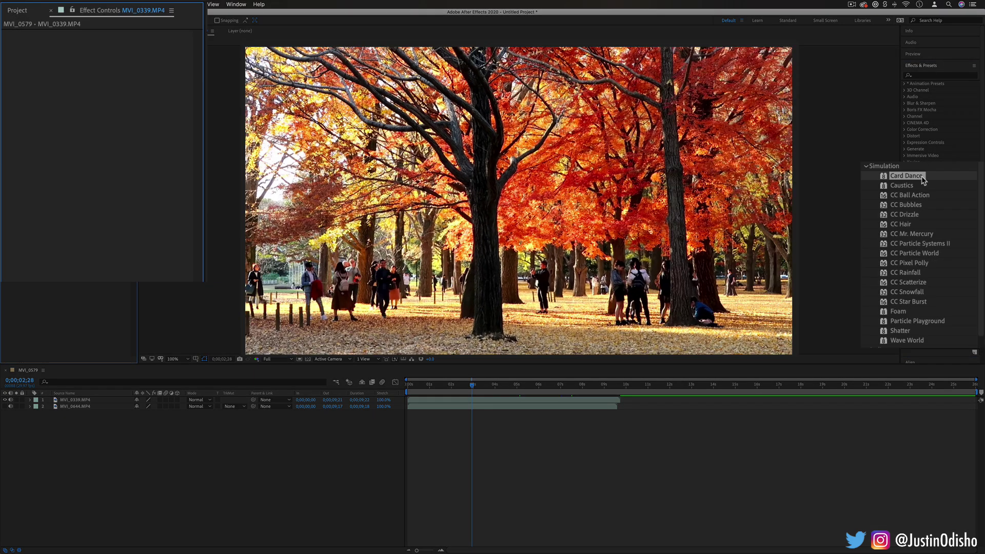
# Step: Apply the Card Dance effect to the MVI_0339.MP4 clip and add a new black solid layer above it
pyautogui.moveTo(921, 178); pyautogui.dragTo(649, 177)
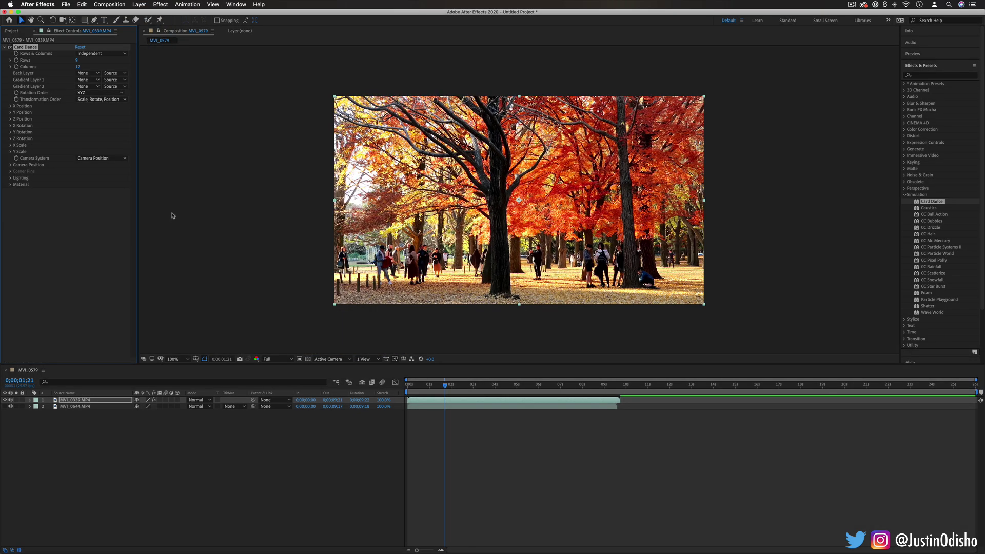
pyautogui.click(139, 4)
pyautogui.moveTo(203, 13)
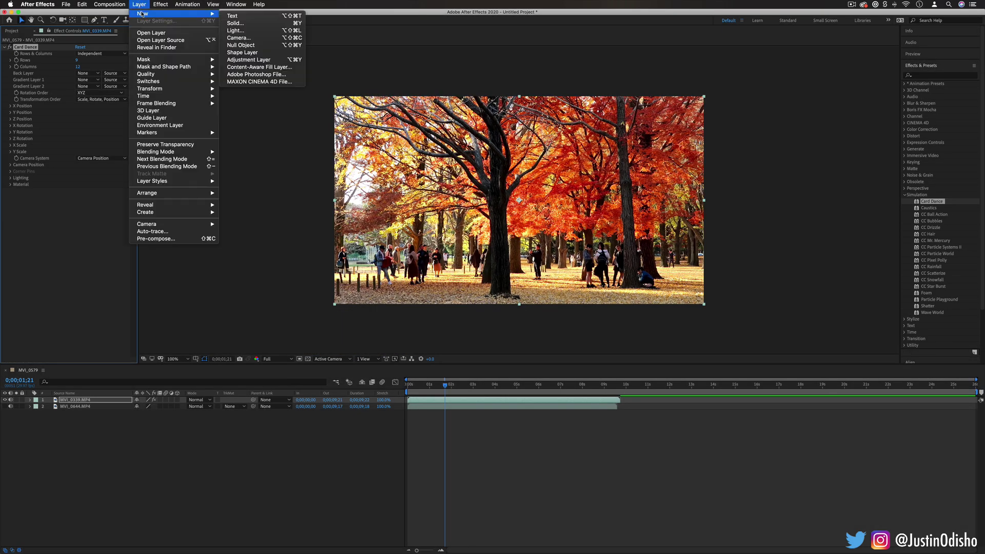
pyautogui.click(235, 24)
pyautogui.press('Return')
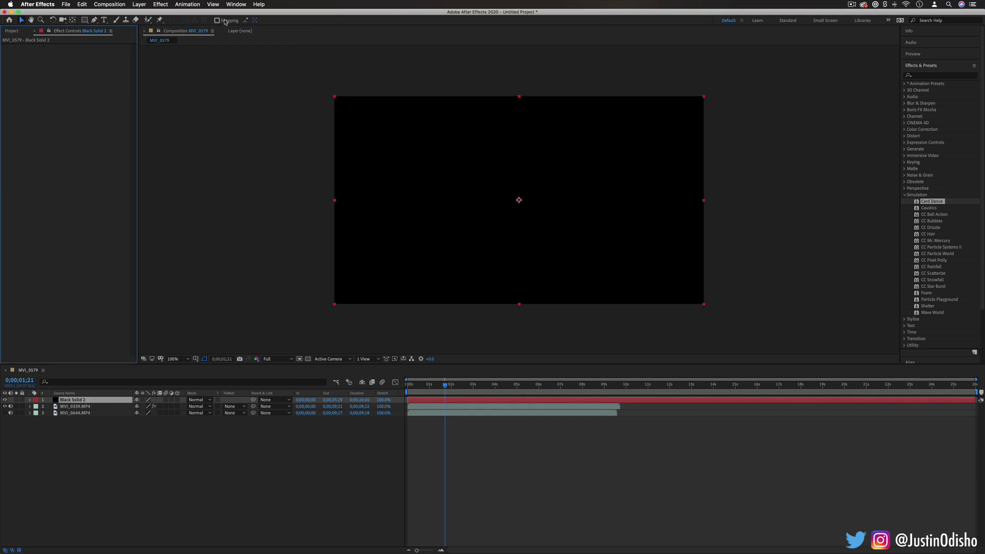
# Step: Find Gradient Ramp among the effects, apply it to the black solid, and move the solid below MVI_0339.MP4
pyautogui.click(951, 75)
pyautogui.write('gradient')
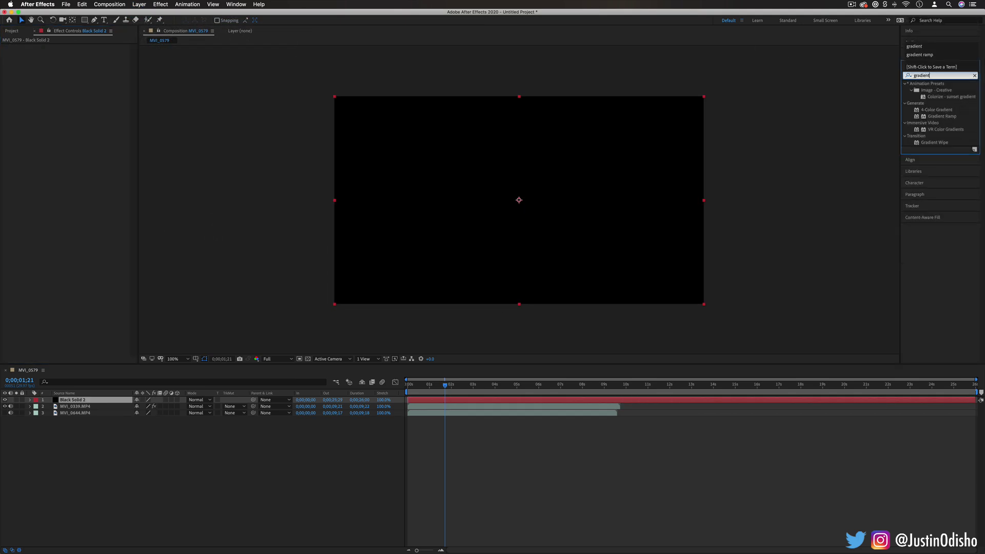
pyautogui.press('Return')
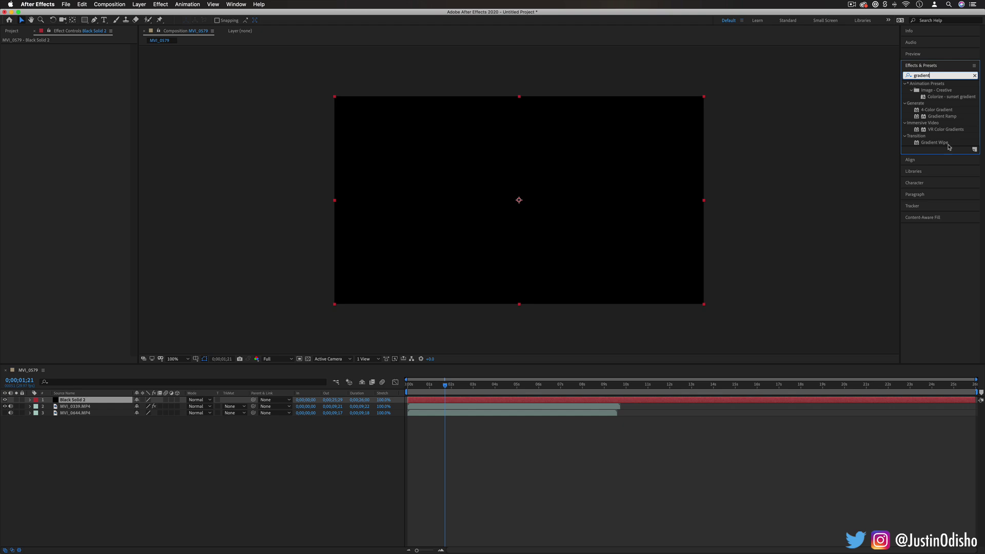
pyautogui.moveTo(941, 116); pyautogui.dragTo(942, 123)
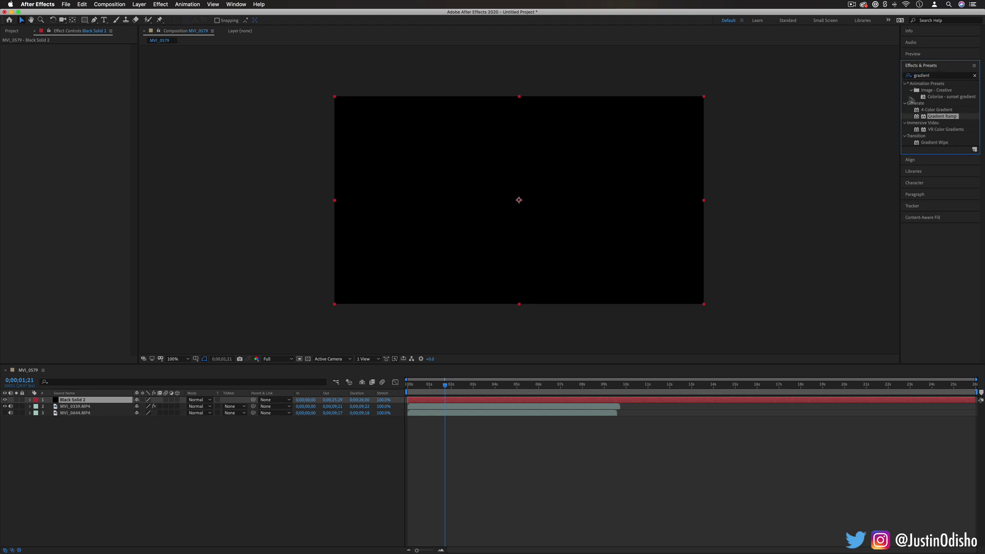
pyautogui.moveTo(941, 123); pyautogui.dragTo(494, 194)
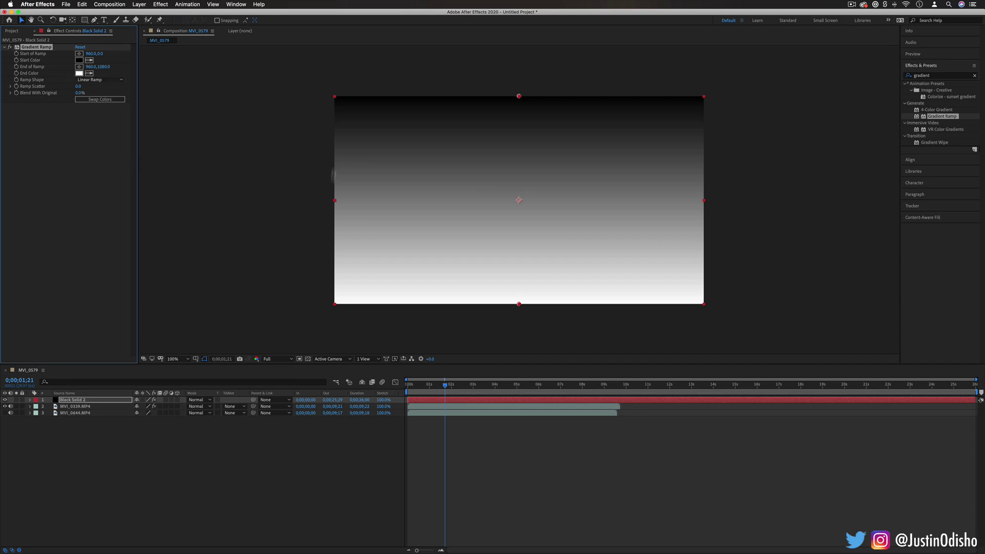
pyautogui.moveTo(76, 399); pyautogui.dragTo(79, 409)
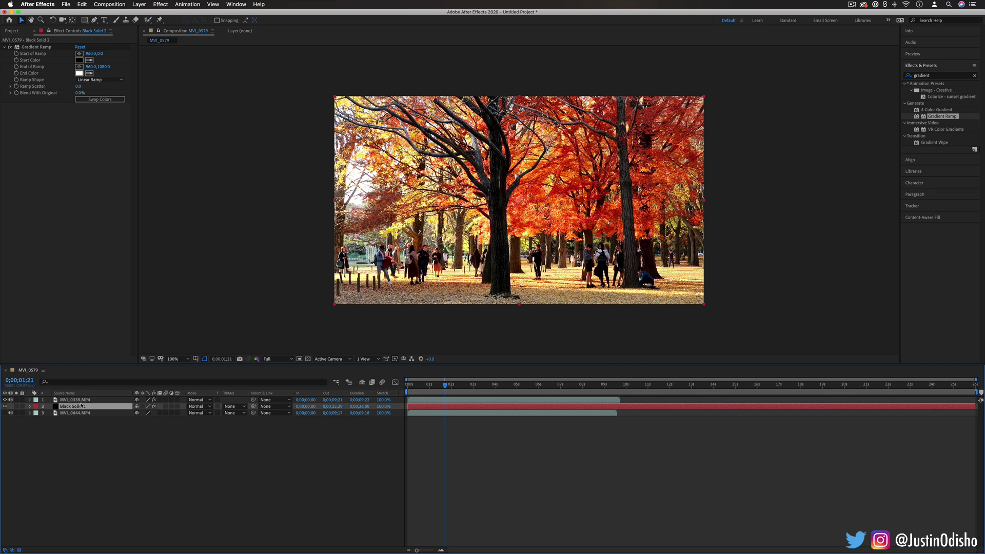
# Step: Set Card Dance's Gradient Layer 1 on MVI_0339.MP4 to Black Solid 2, using Effects & Masks
pyautogui.click(119, 400)
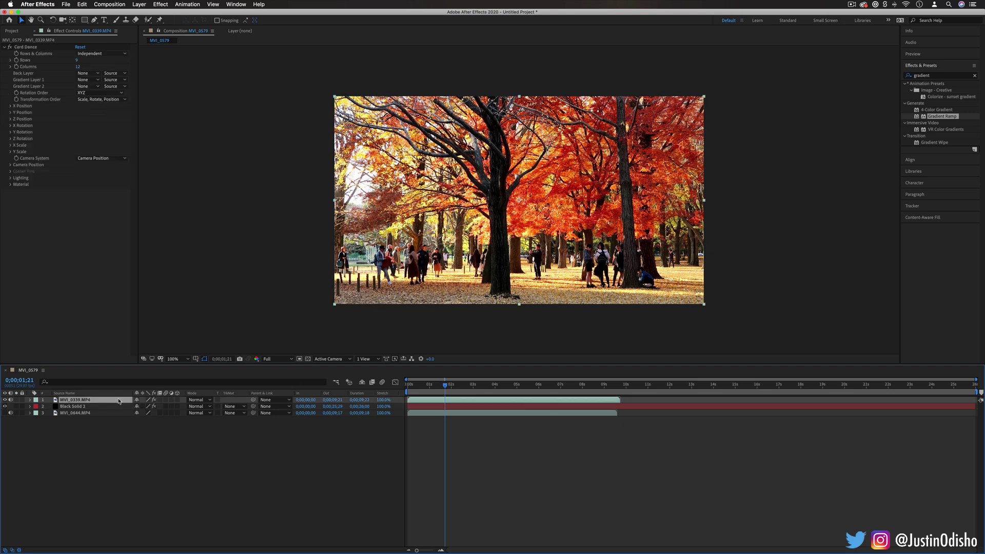
pyautogui.click(91, 80)
pyautogui.click(109, 108)
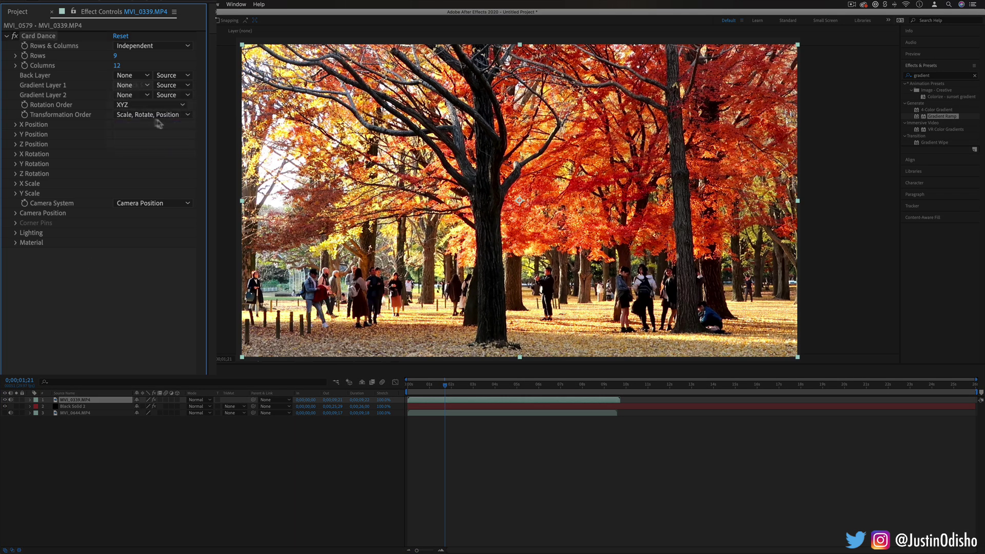
pyautogui.click(182, 86)
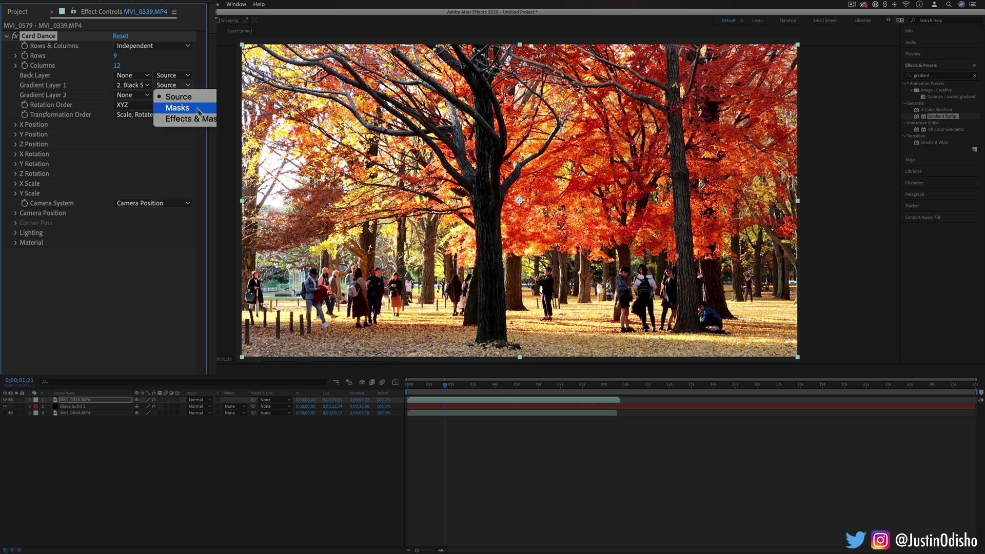
pyautogui.click(199, 118)
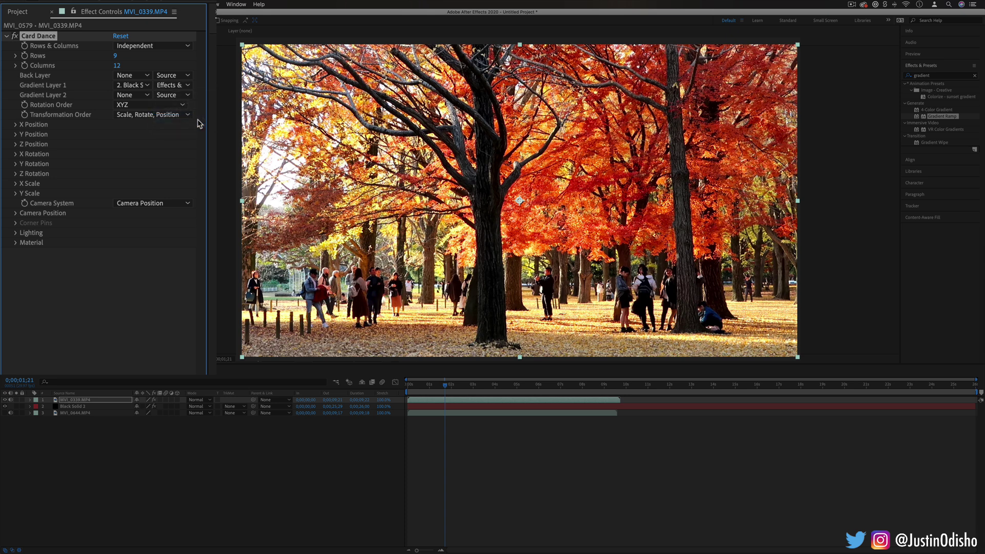
# Step: Set Card Dance's X Position offset to 1.30 and Y Position offset to 0.60
pyautogui.click(16, 125)
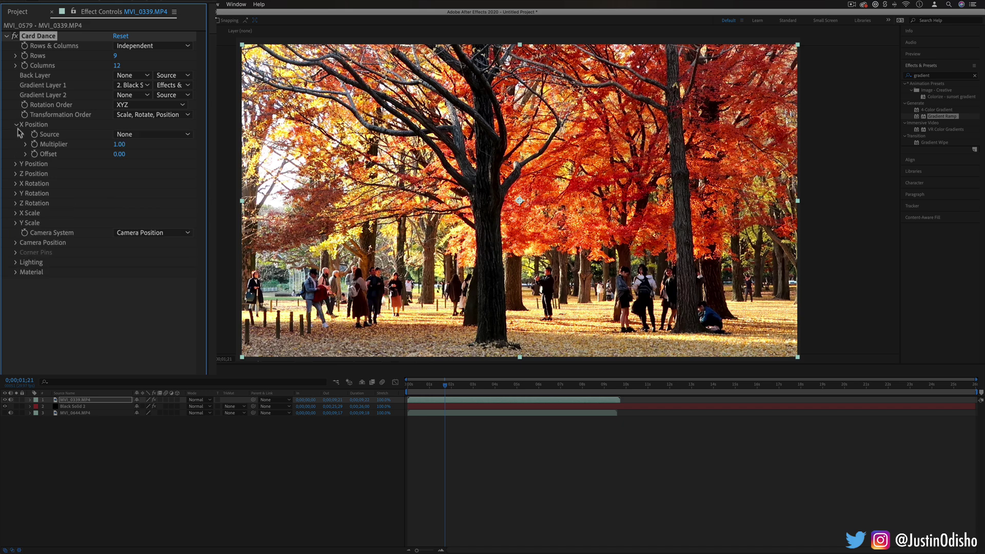
pyautogui.click(16, 164)
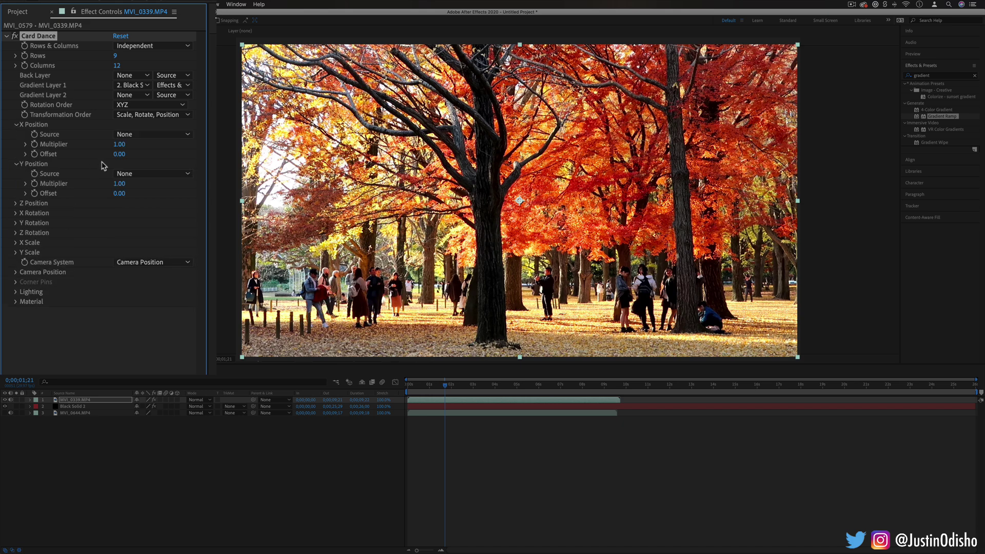
pyautogui.moveTo(122, 155); pyautogui.dragTo(126, 194)
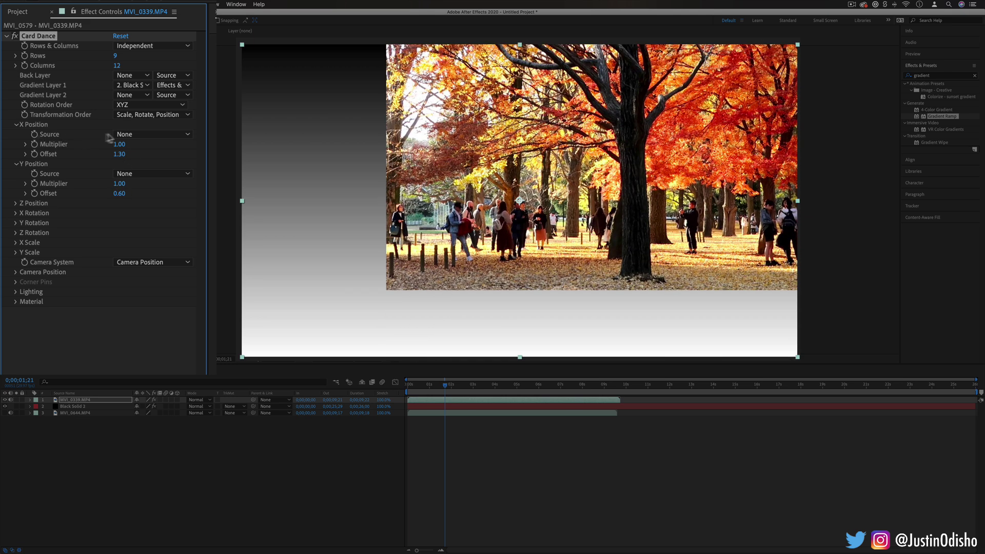
# Step: Set the X Position and Y Position sources to Intensity 1 and move the current time to 0;00;00;28
pyautogui.click(135, 135)
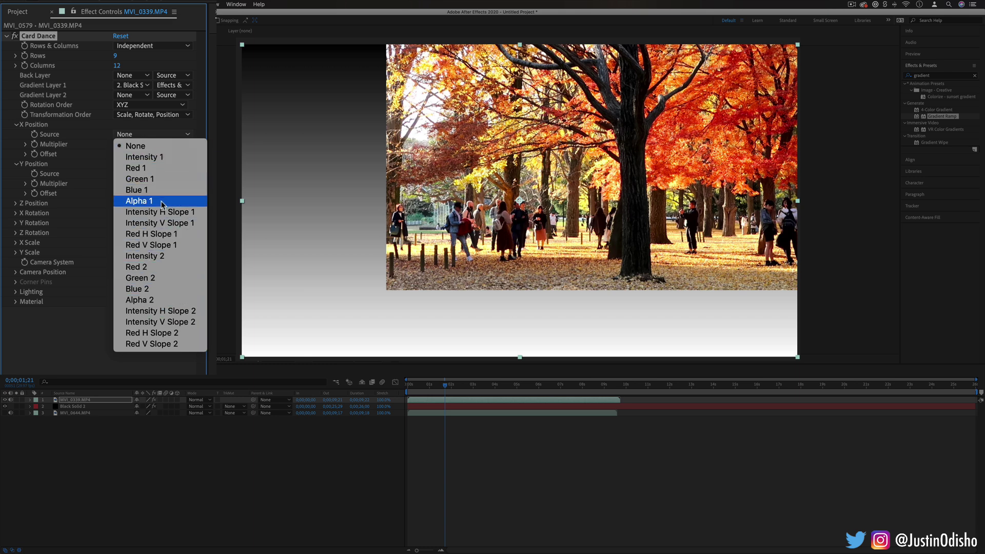
pyautogui.click(154, 157)
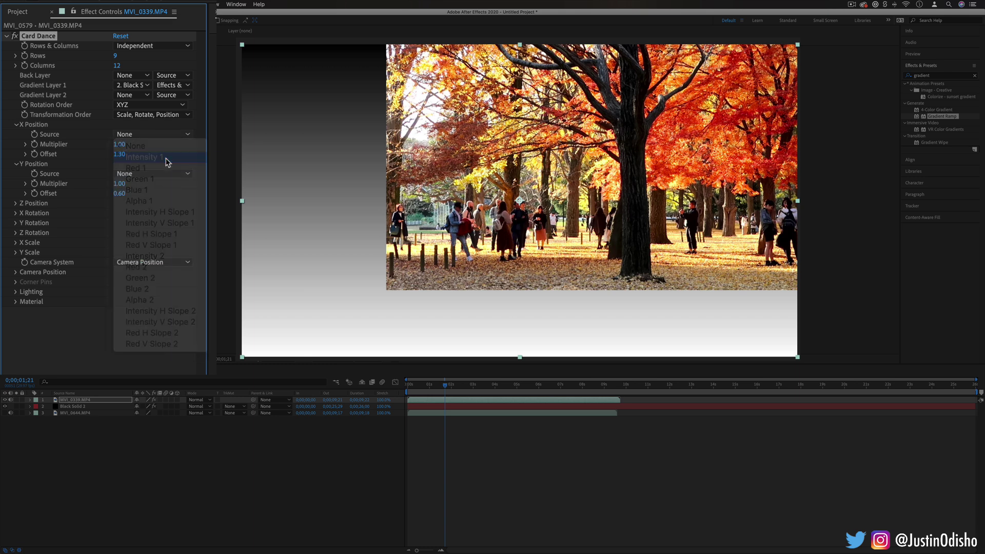
pyautogui.click(152, 175)
pyautogui.click(154, 197)
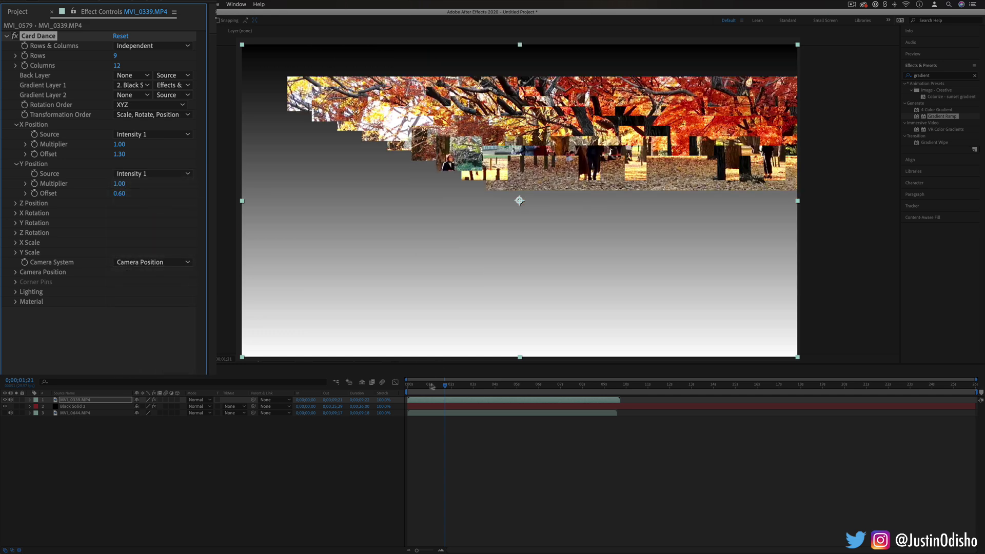
pyautogui.moveTo(432, 385); pyautogui.dragTo(427, 386)
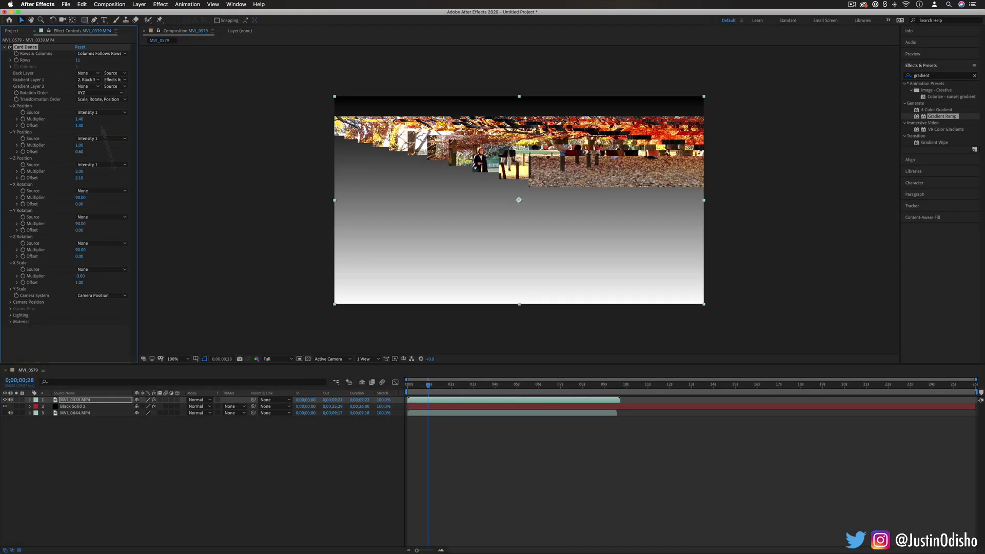
# Step: Change the black solid's Gradient Ramp to a Radial Ramp and swap its start and end colors
pyautogui.click(76, 406)
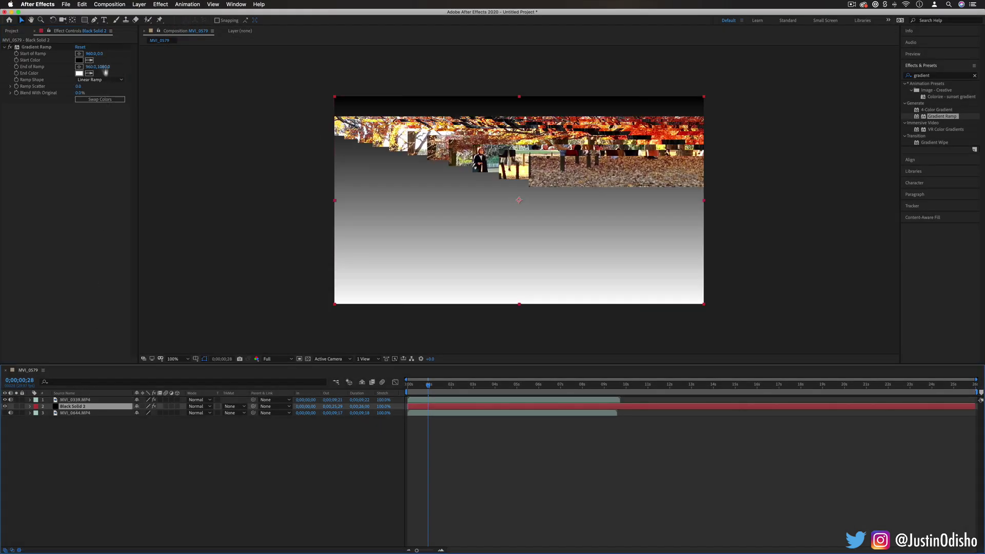
pyautogui.click(111, 80)
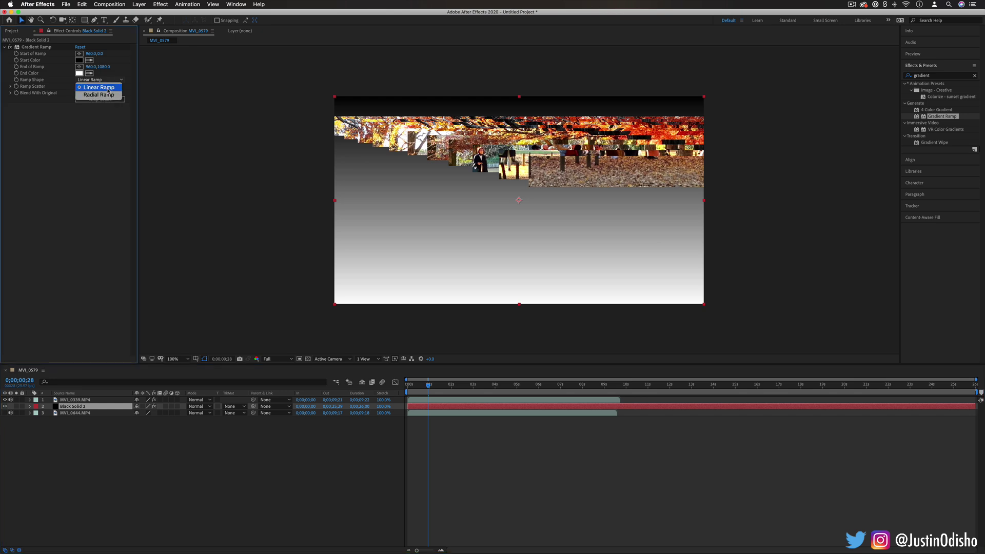
pyautogui.click(103, 93)
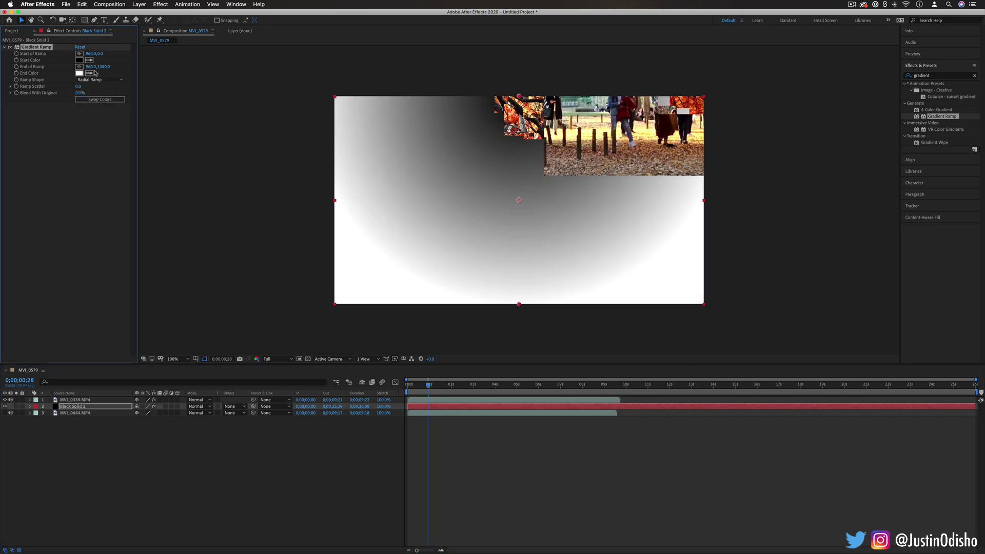
pyautogui.click(113, 99)
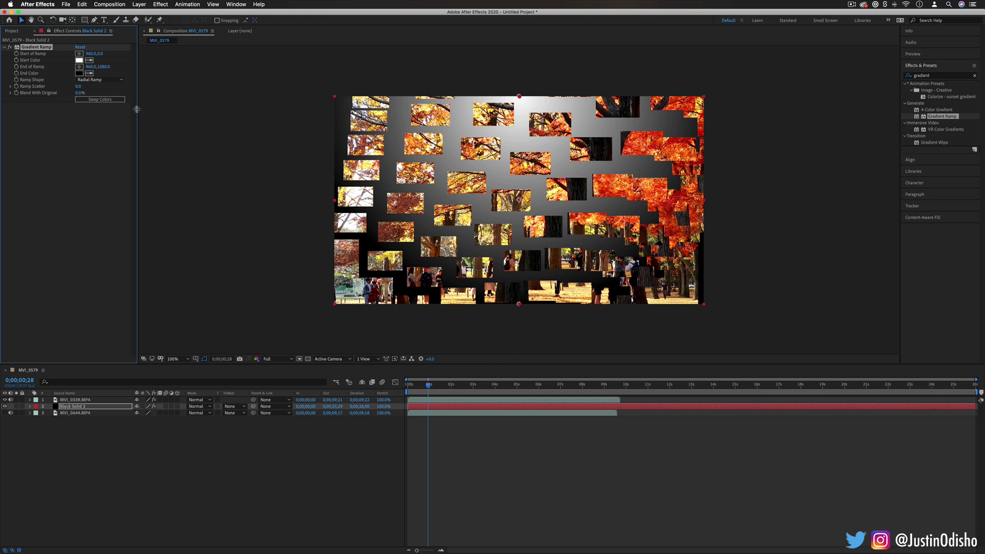
pyautogui.click(117, 100)
pyautogui.click(117, 100)
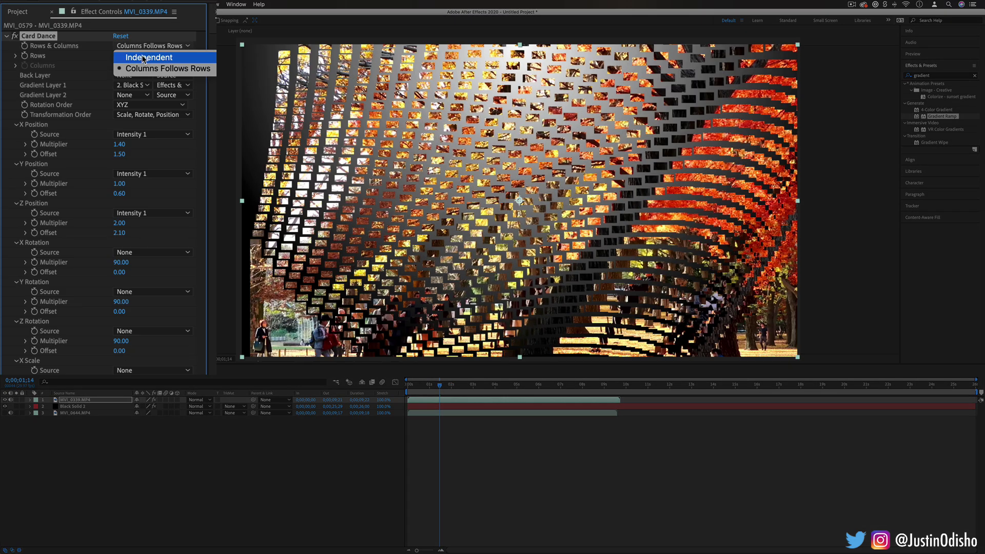
pyautogui.click(90, 60)
pyautogui.moveTo(84, 67); pyautogui.dragTo(129, 56)
pyautogui.click(156, 46)
pyautogui.click(147, 69)
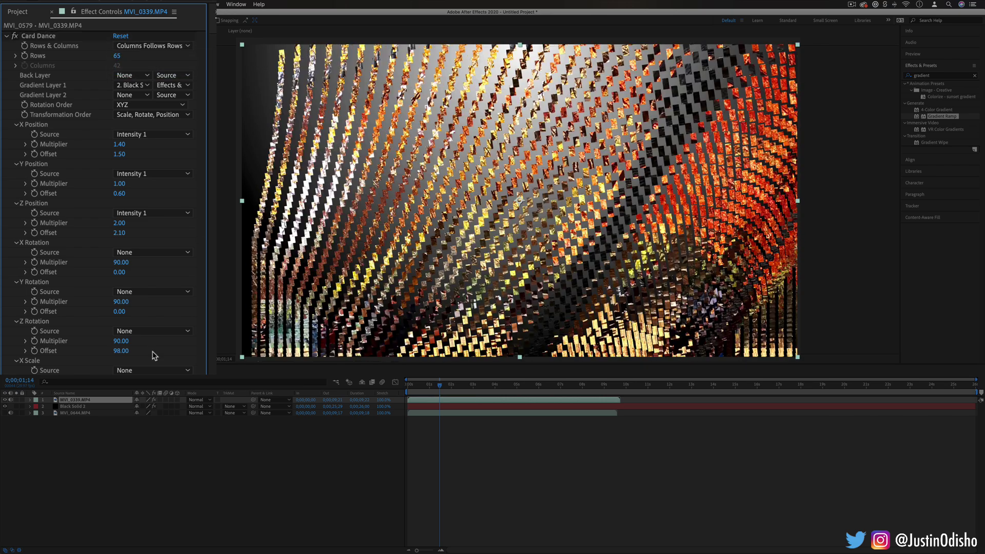
# Step: Adjust the Card Dance rows and Z Rotation offset, setting the Y Rotation offset to 12 and X Position multiplier to 1.30
pyautogui.moveTo(154, 355); pyautogui.dragTo(128, 351)
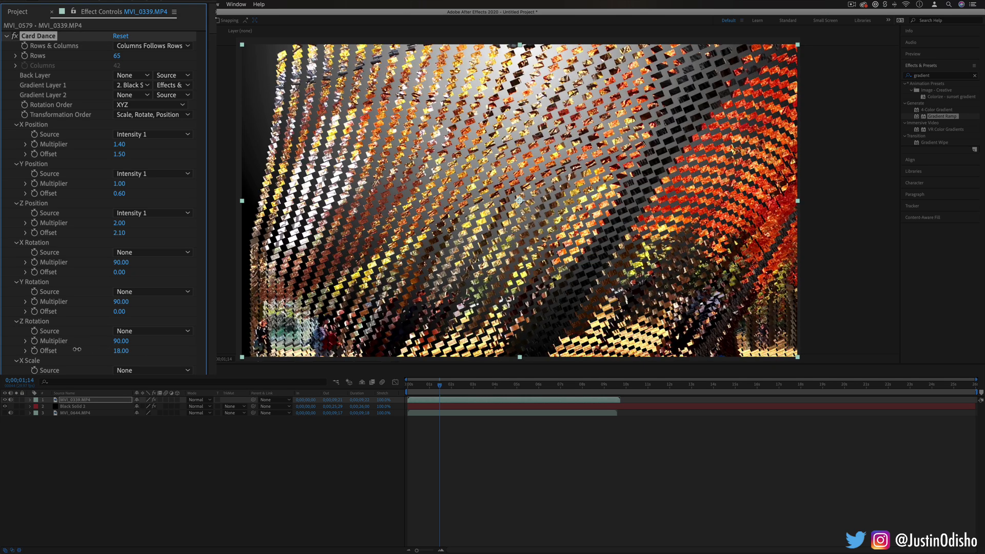
pyautogui.moveTo(119, 311)
pyautogui.mouseDown()
pyautogui.moveTo(75, 313)
pyautogui.moveTo(130, 315)
pyautogui.mouseUp()
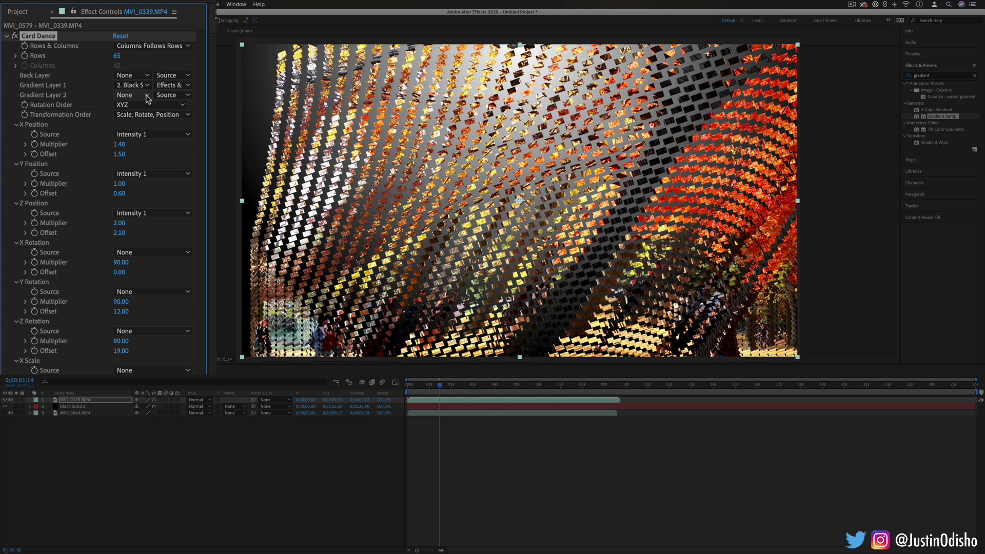
pyautogui.moveTo(120, 144)
pyautogui.mouseDown()
pyautogui.moveTo(172, 147)
pyautogui.moveTo(121, 146)
pyautogui.mouseUp()
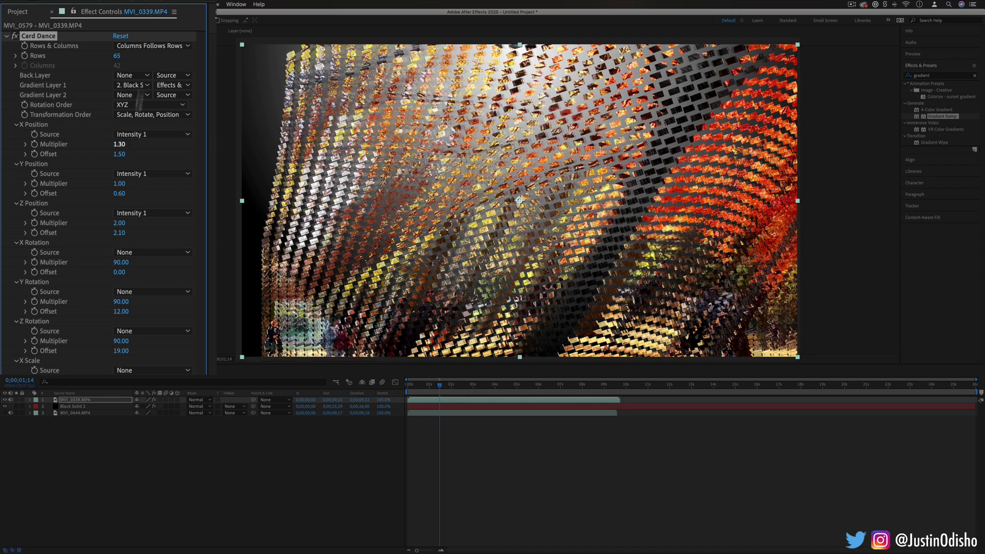
pyautogui.moveTo(118, 57); pyautogui.dragTo(167, 57)
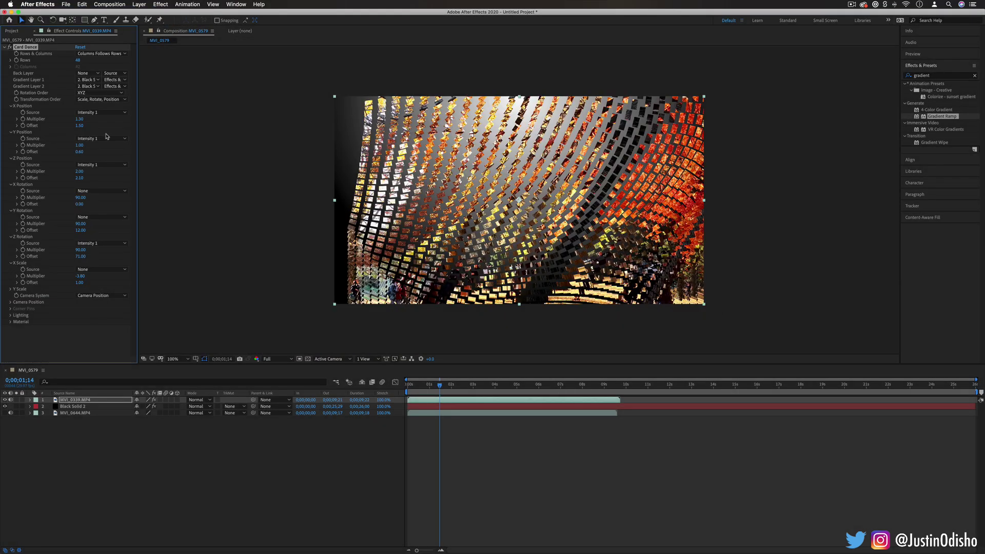
# Step: Set Card Dance's Gradient Layer 1 to MVI_0339.MP4 and scrub to 0;00;01;19 to preview the scattered cards
pyautogui.click(95, 81)
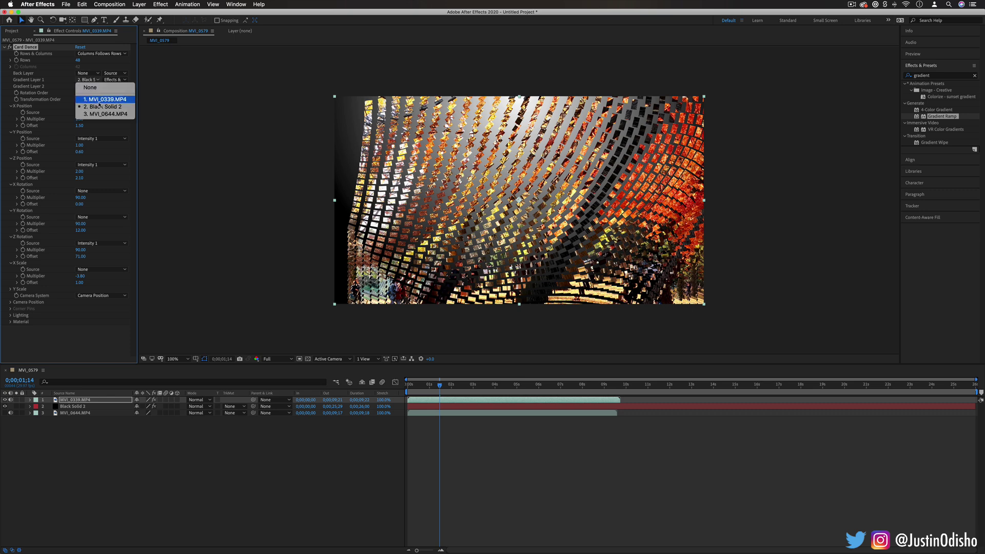
pyautogui.click(102, 100)
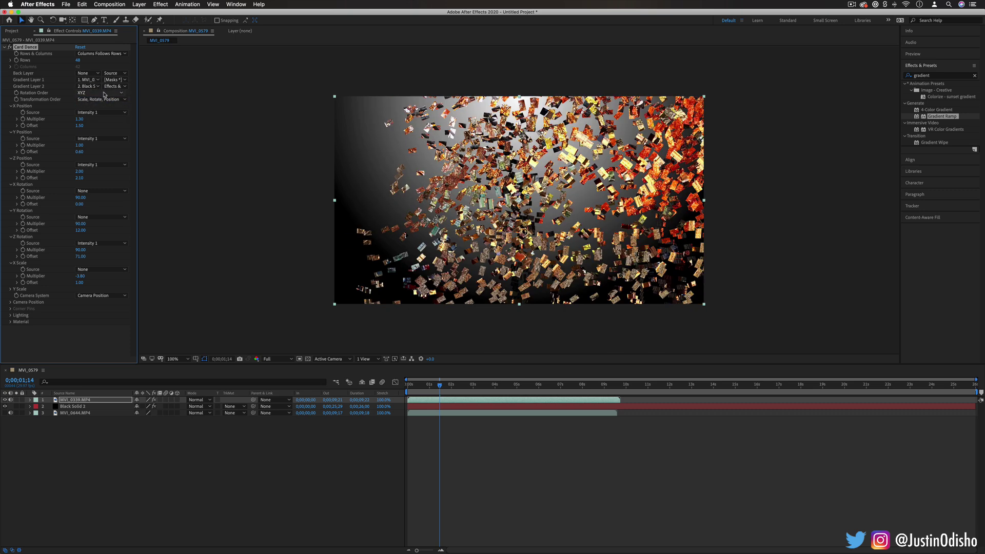
pyautogui.moveTo(437, 385)
pyautogui.mouseDown()
pyautogui.moveTo(426, 389)
pyautogui.moveTo(502, 389)
pyautogui.moveTo(444, 386)
pyautogui.mouseUp()
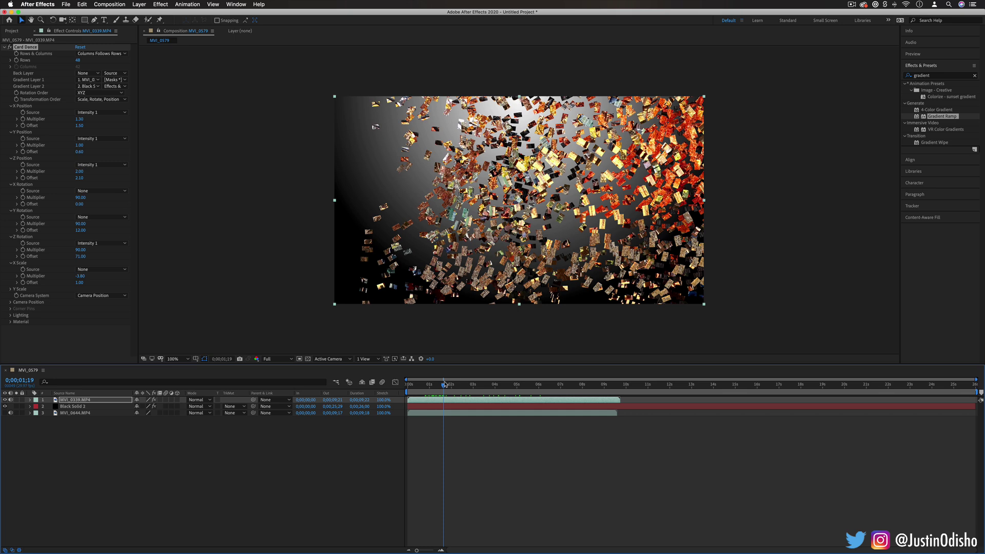
# Step: Replace Card Dance on MVI_0339.MP4 with the Caustics effect and set its Water Surface to Black Solid 2
pyautogui.click(32, 48)
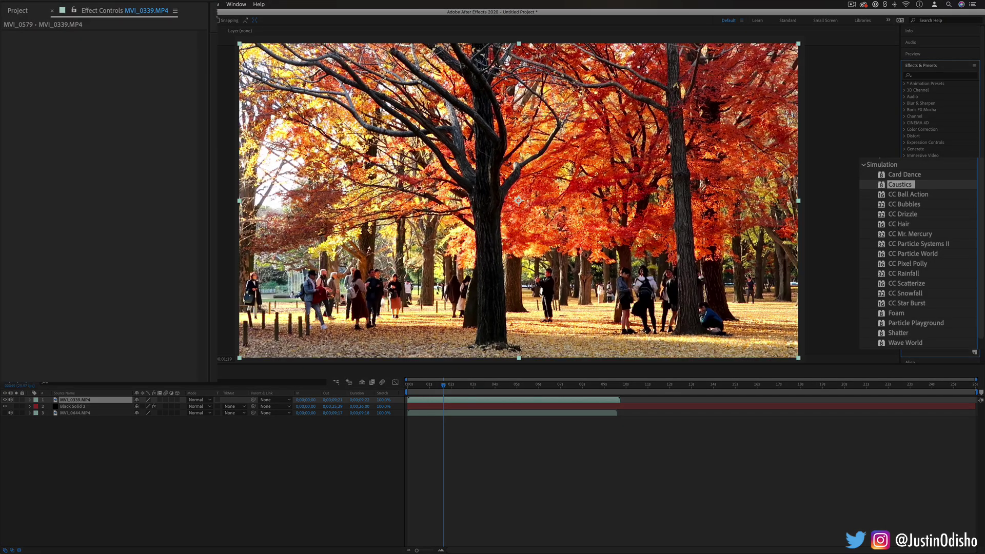
pyautogui.moveTo(930, 208); pyautogui.dragTo(513, 155)
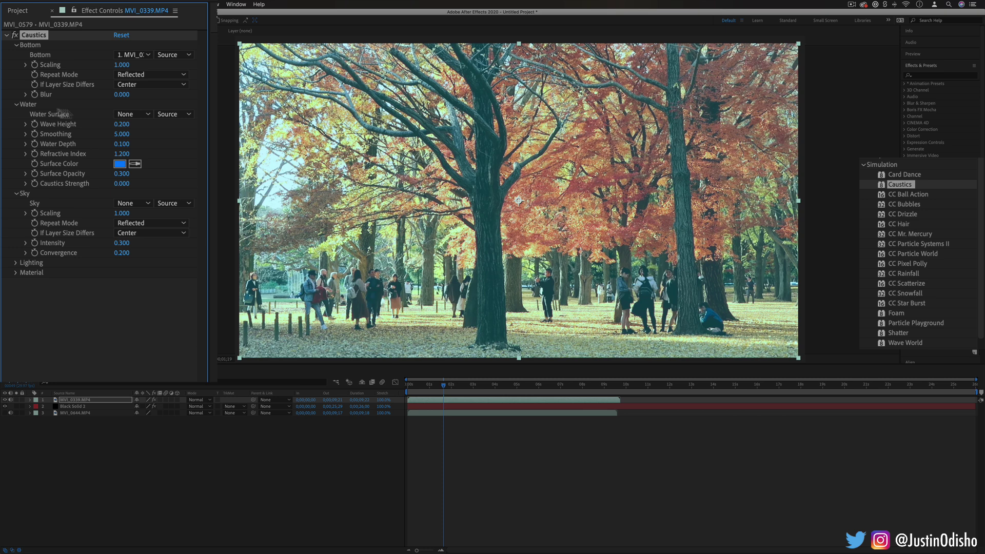
pyautogui.click(133, 114)
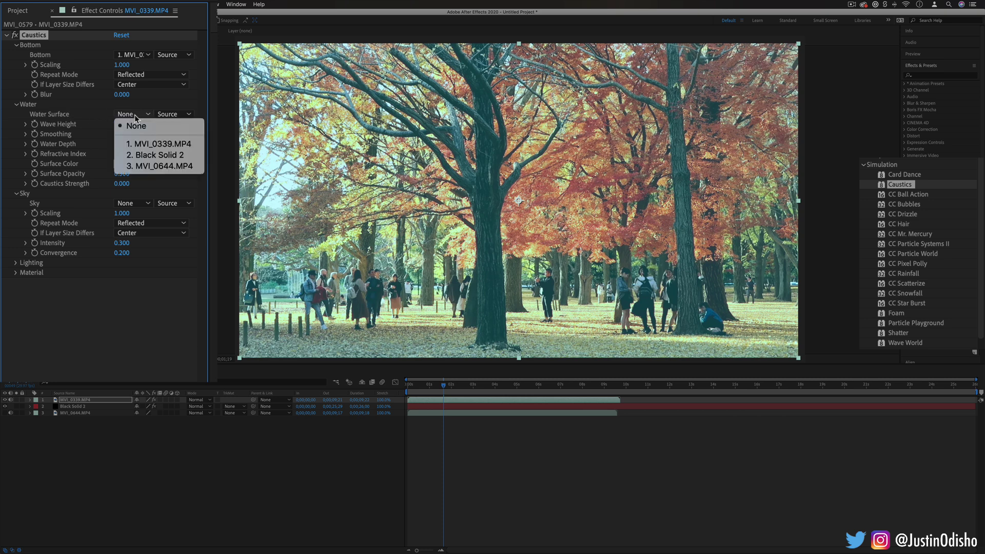
pyautogui.click(182, 158)
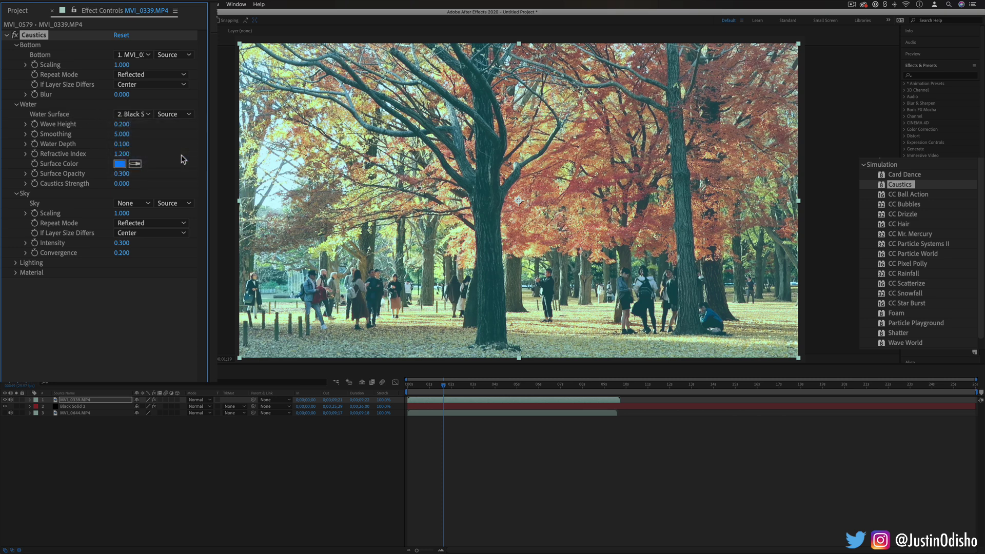
# Step: Set the Caustics Water Surface to read Black Solid 2's Effects & Masks and change the Surface Color to 00B7FF
pyautogui.click(181, 117)
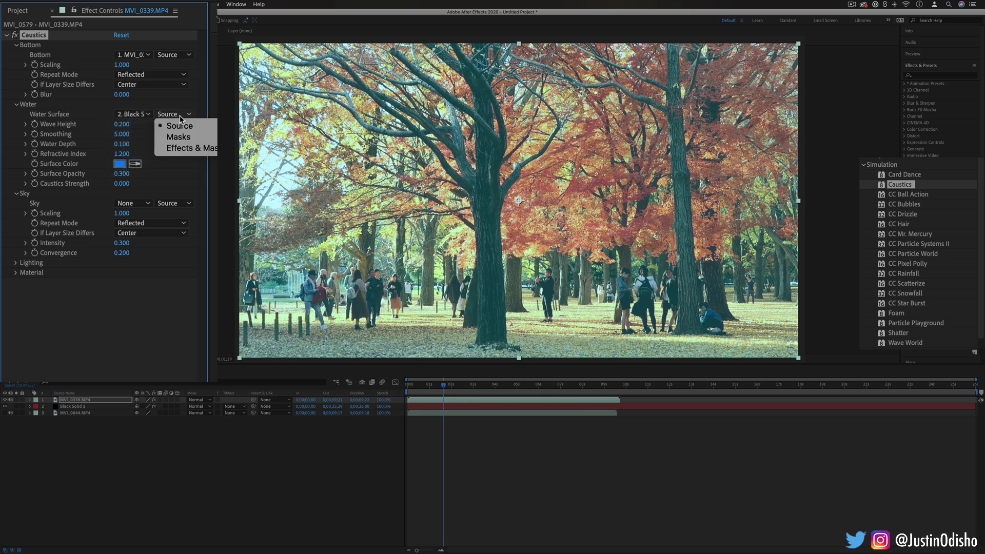
pyautogui.click(195, 149)
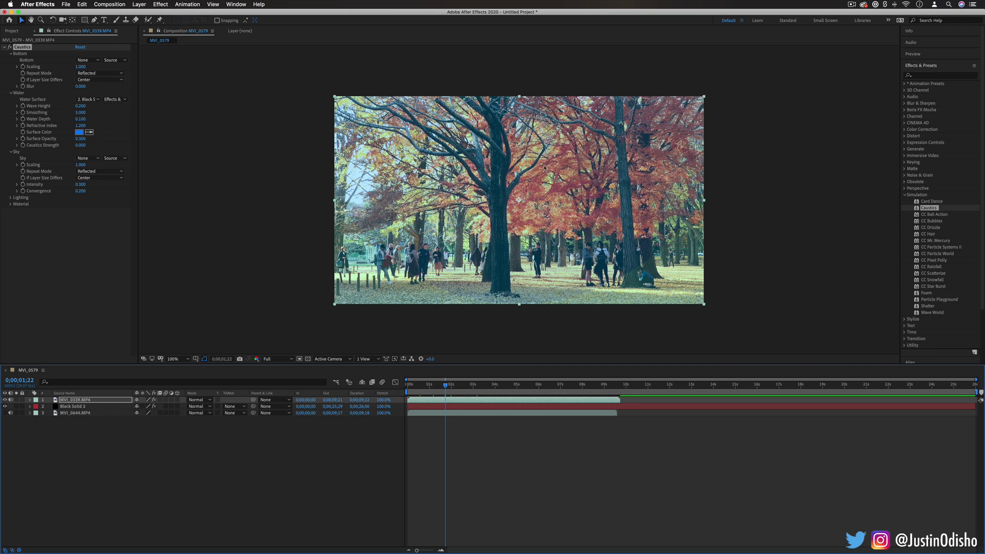
pyautogui.click(78, 133)
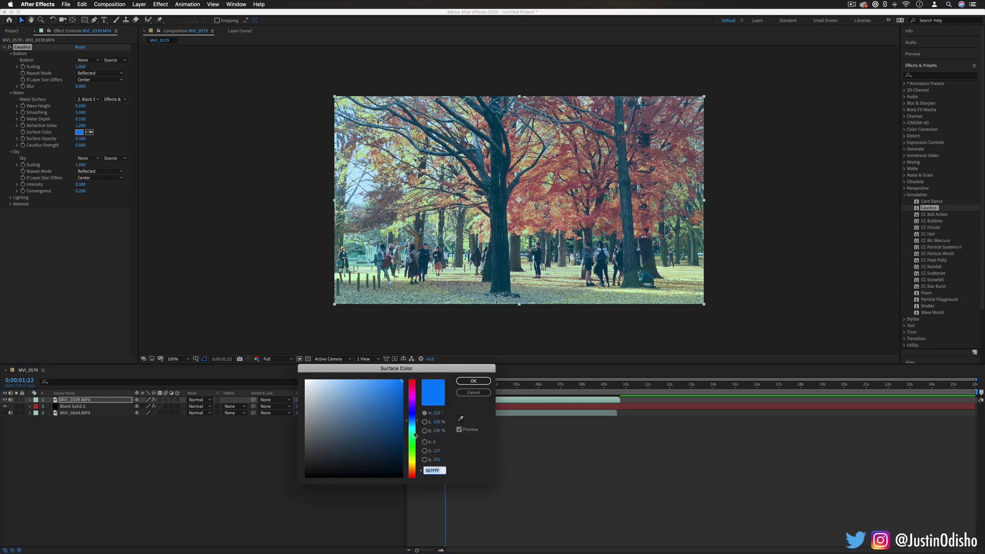
pyautogui.click(410, 441)
pyautogui.moveTo(411, 432)
pyautogui.mouseDown()
pyautogui.moveTo(417, 381)
pyautogui.moveTo(415, 425)
pyautogui.mouseUp()
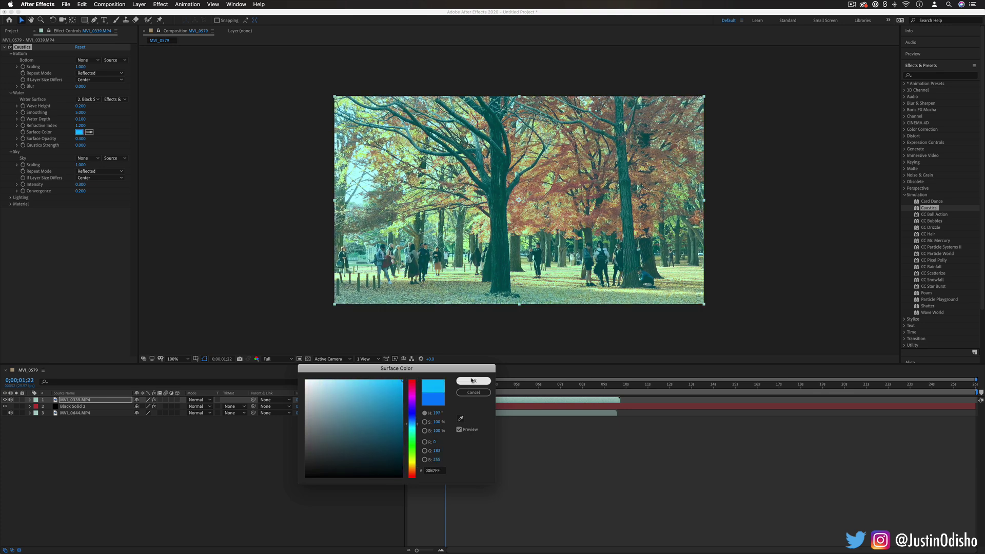
pyautogui.click(473, 380)
# Step: Hide MVI_0339.MP4, apply the Wave Warp effect to Black Solid 2, and scrub to 0;00;03;03 to check its wave motion
pyautogui.click(5, 399)
pyautogui.click(71, 406)
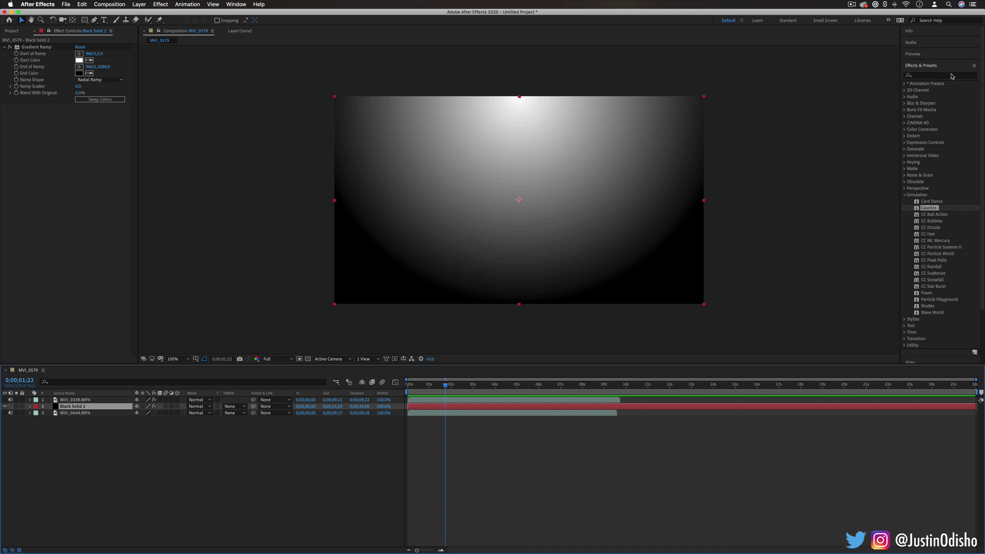
pyautogui.click(905, 136)
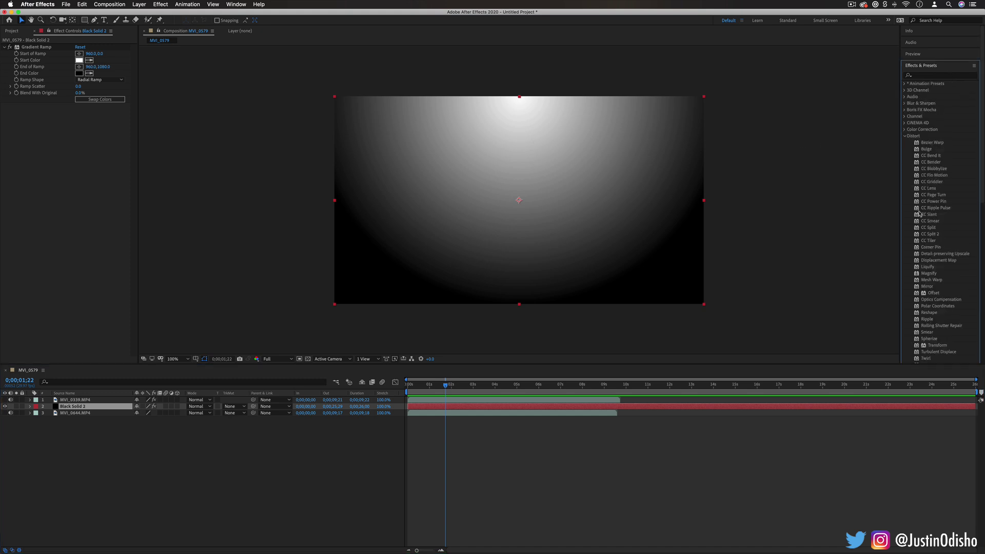
pyautogui.scroll(-3, 919, 213)
pyautogui.moveTo(936, 311); pyautogui.dragTo(560, 203)
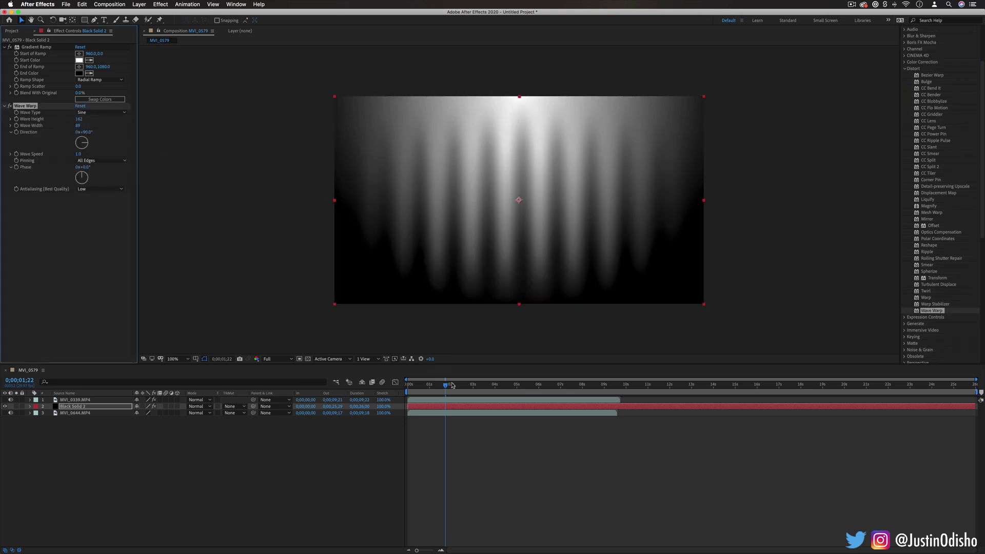
pyautogui.moveTo(452, 386); pyautogui.dragTo(475, 385)
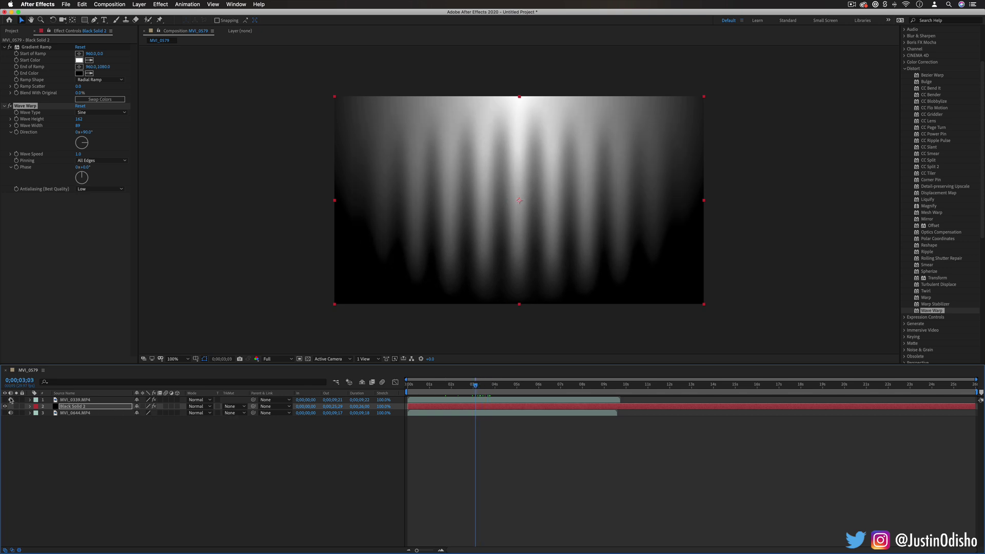
# Step: Select MVI_0339.MP4 and preview the Caustics water distortion at several points along the clip
pyautogui.click(72, 400)
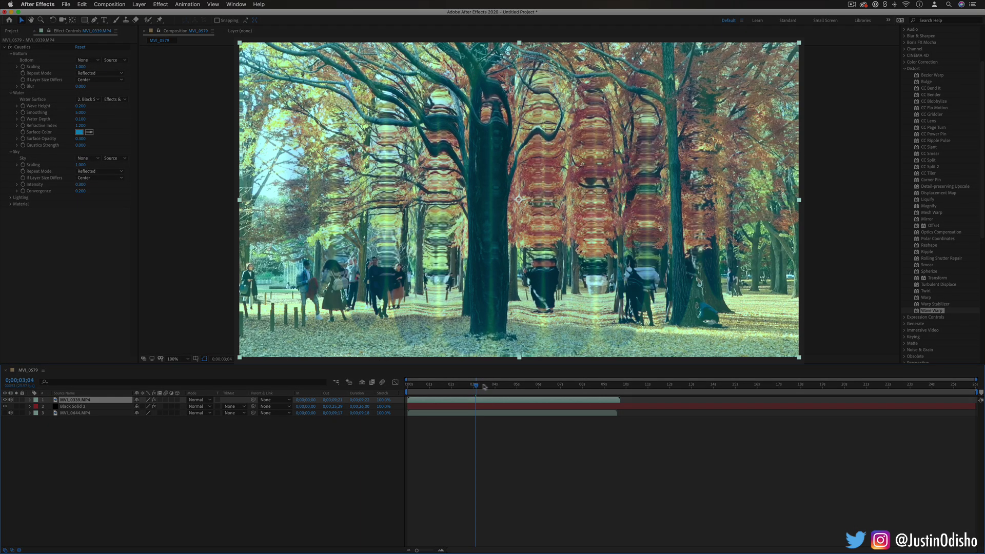
pyautogui.moveTo(475, 385); pyautogui.dragTo(535, 387)
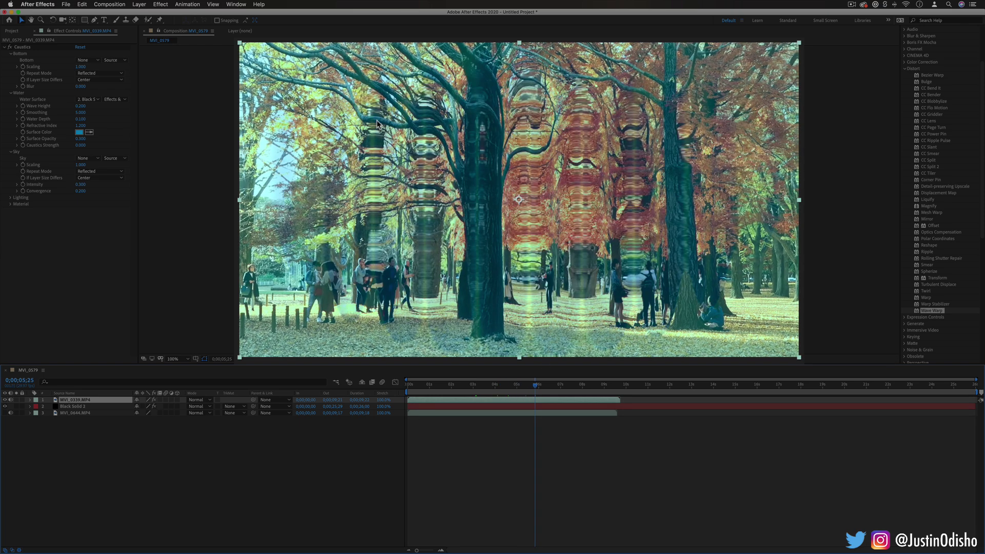
pyautogui.click(470, 385)
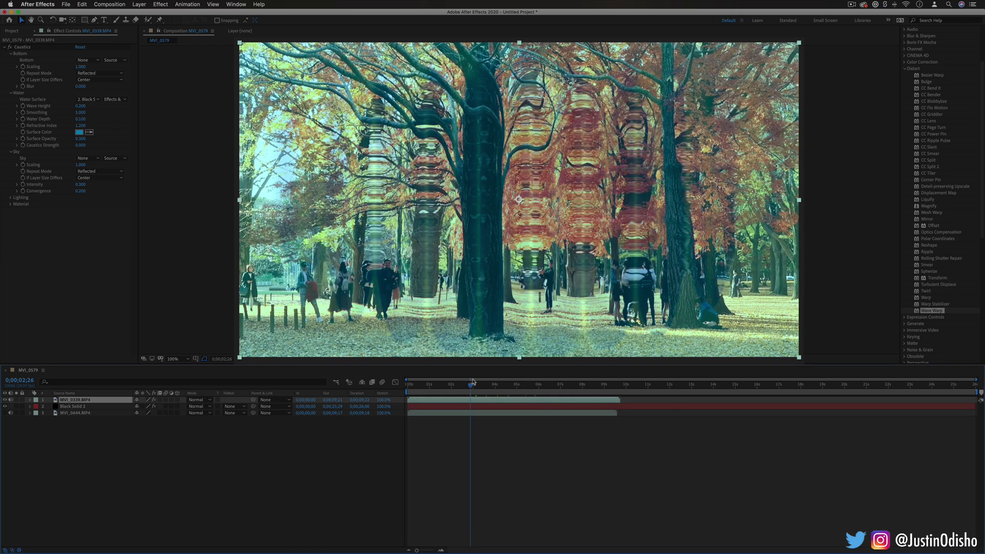
pyautogui.press('space')
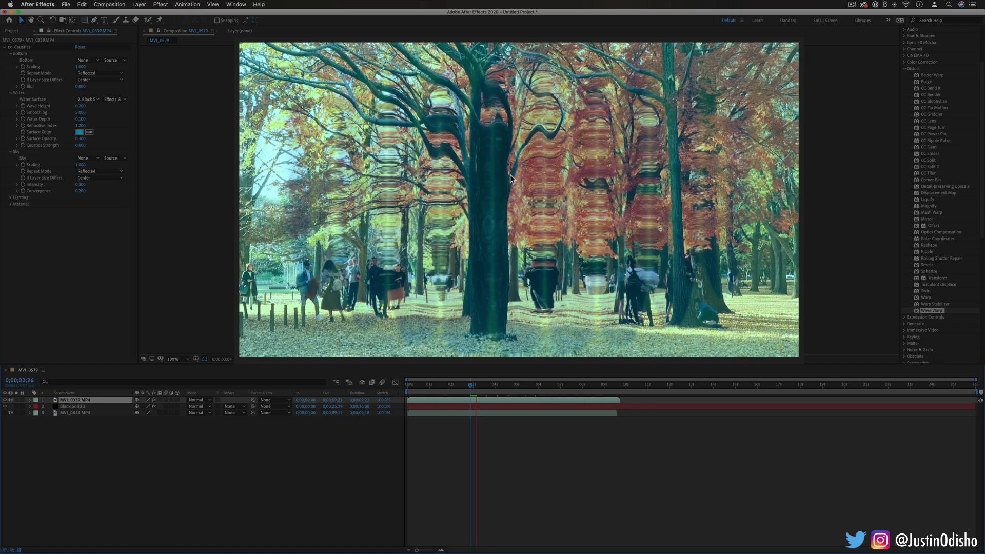
pyautogui.press('space')
pyautogui.moveTo(480, 386); pyautogui.dragTo(512, 384)
# Step: Add a CAUSTICS text layer with the Caustics effect above the clip and preview its distortion up to 0;00;04;22
pyautogui.click(106, 20)
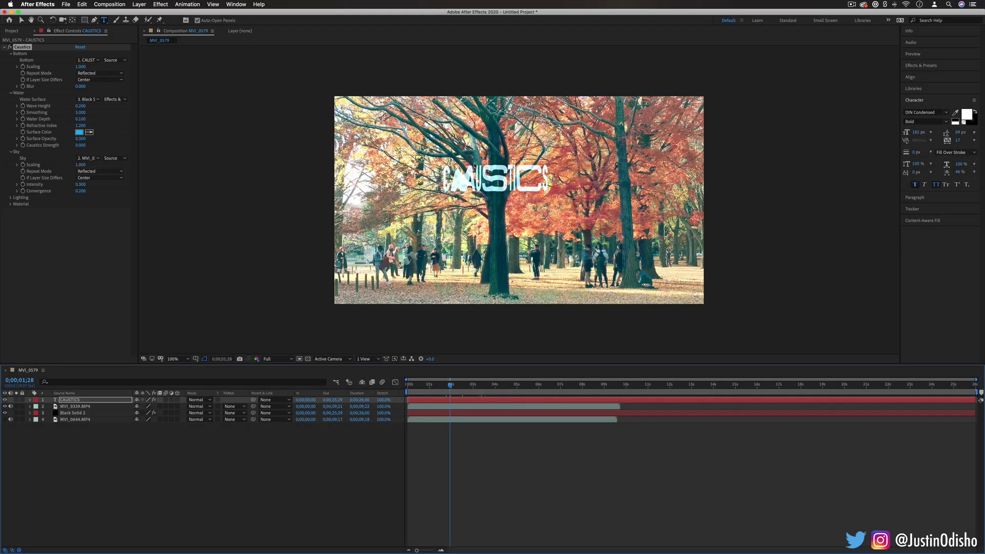
pyautogui.press('space')
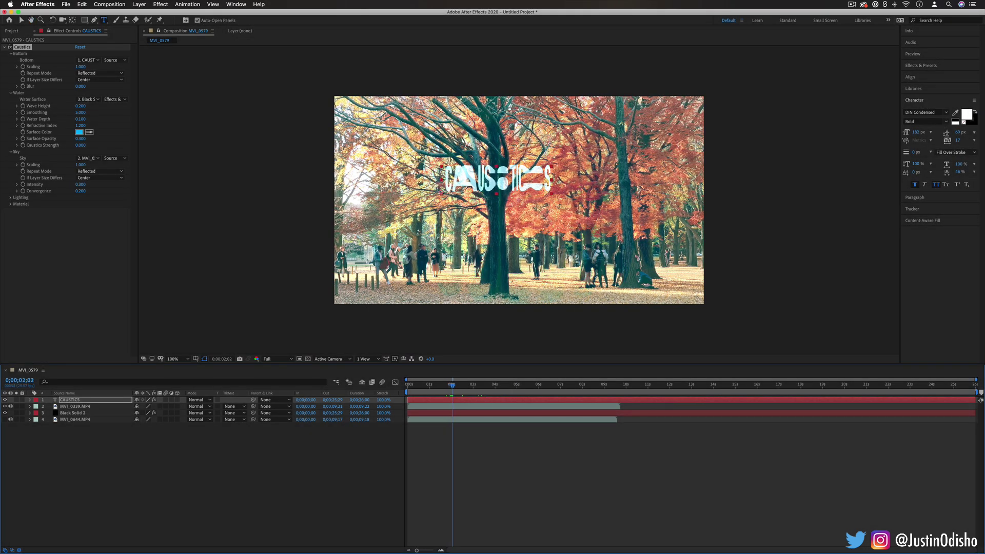
pyautogui.moveTo(448, 390); pyautogui.dragTo(510, 385)
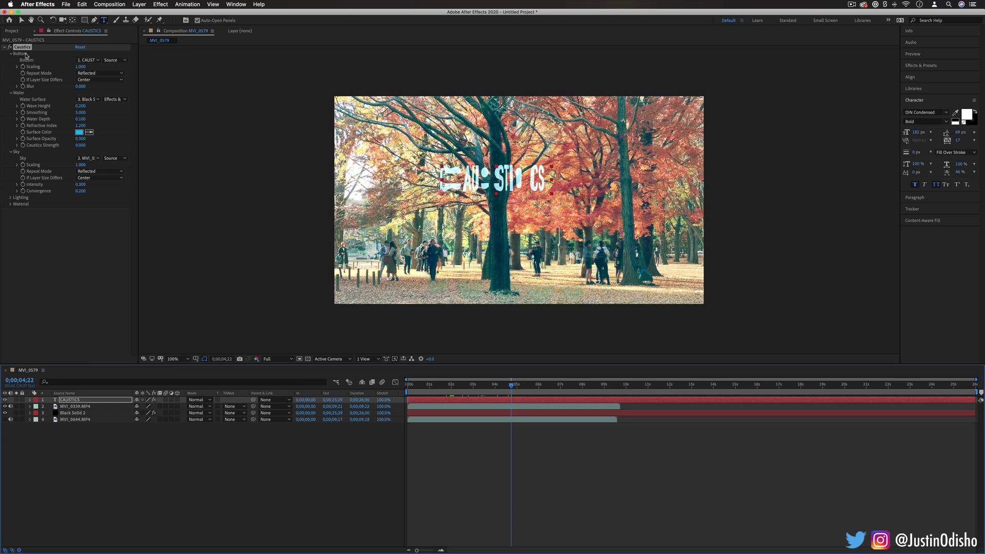
# Step: On the text layer's Caustics effect, set Bottom to MVI_0339.MP4, Sky to CAUSTICS, and Water Depth to 1.000
pyautogui.click(87, 60)
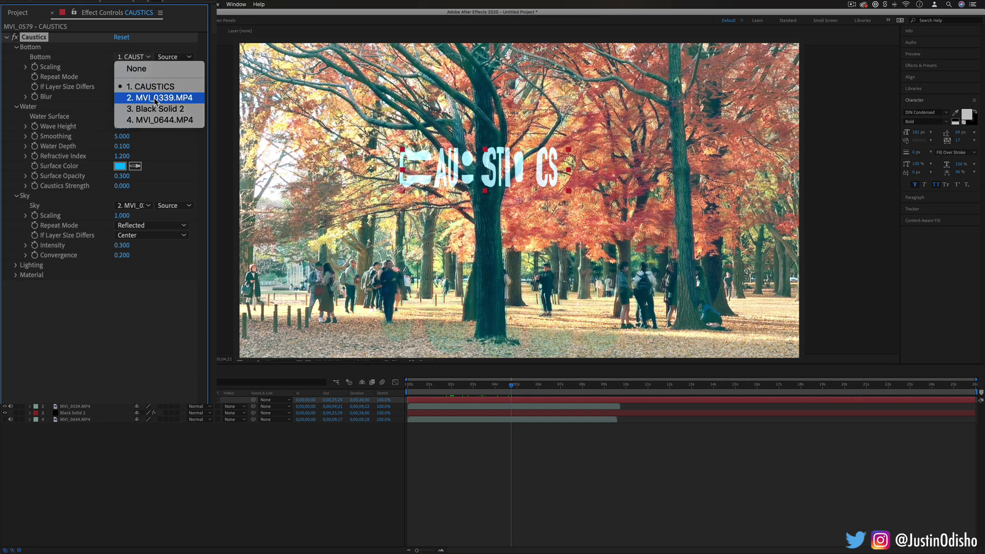
pyautogui.click(155, 101)
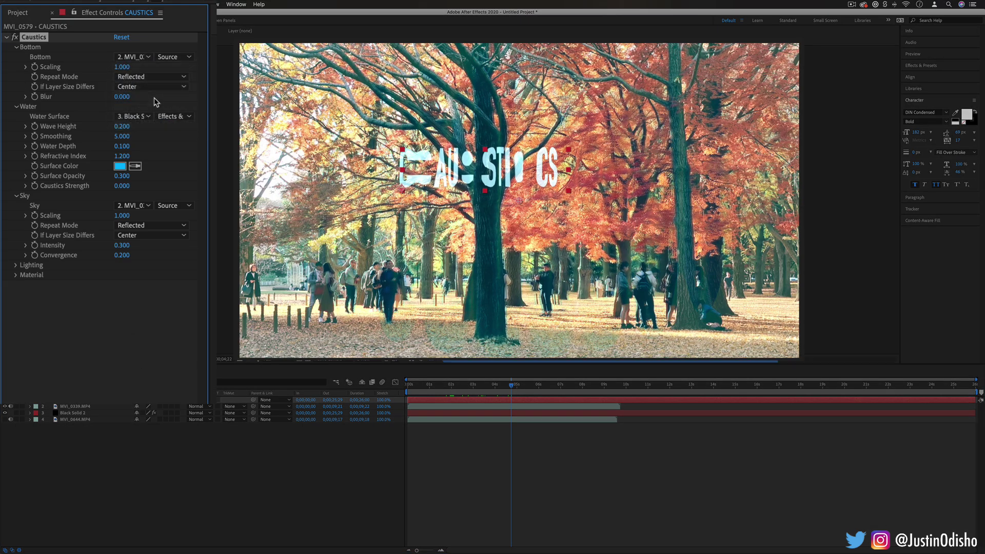
pyautogui.click(142, 206)
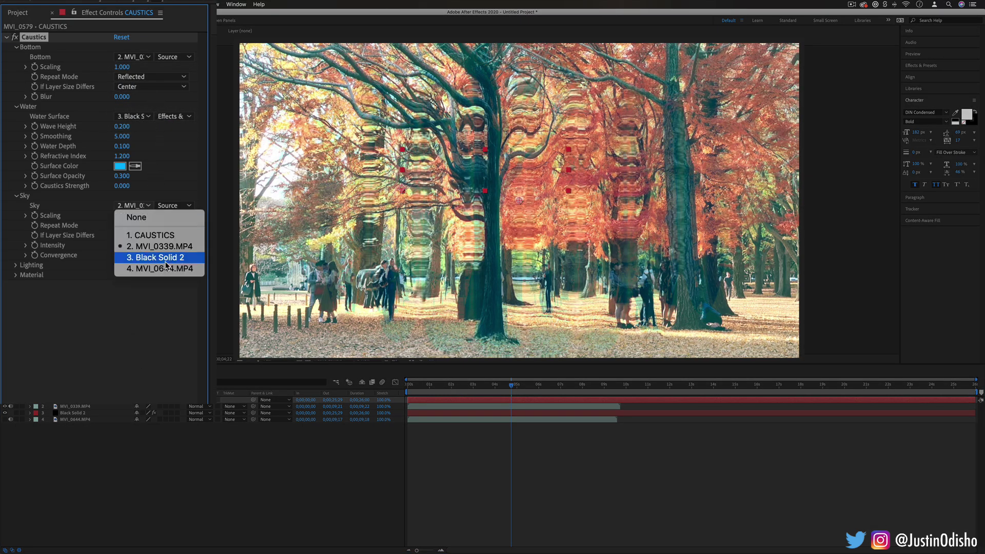
pyautogui.click(170, 235)
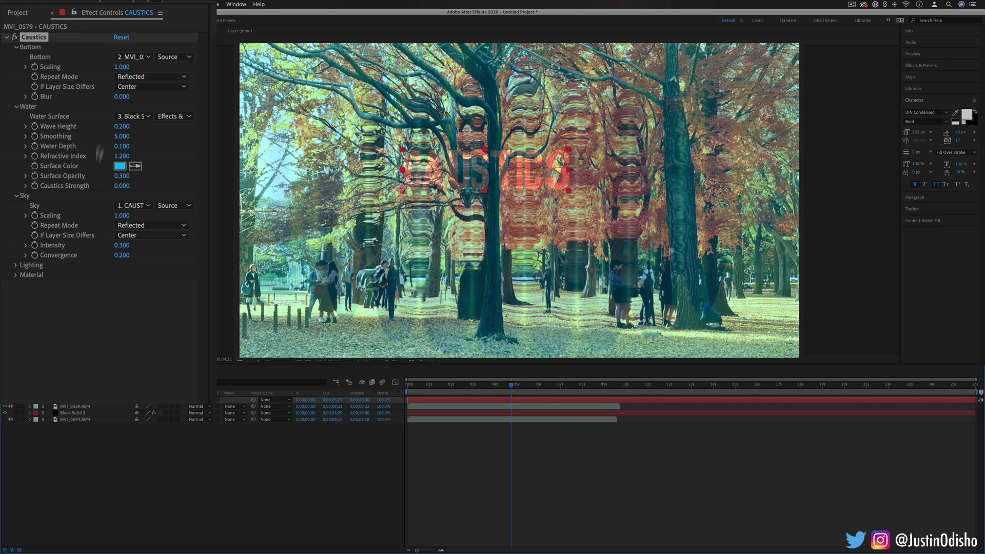
pyautogui.moveTo(121, 146); pyautogui.dragTo(214, 144)
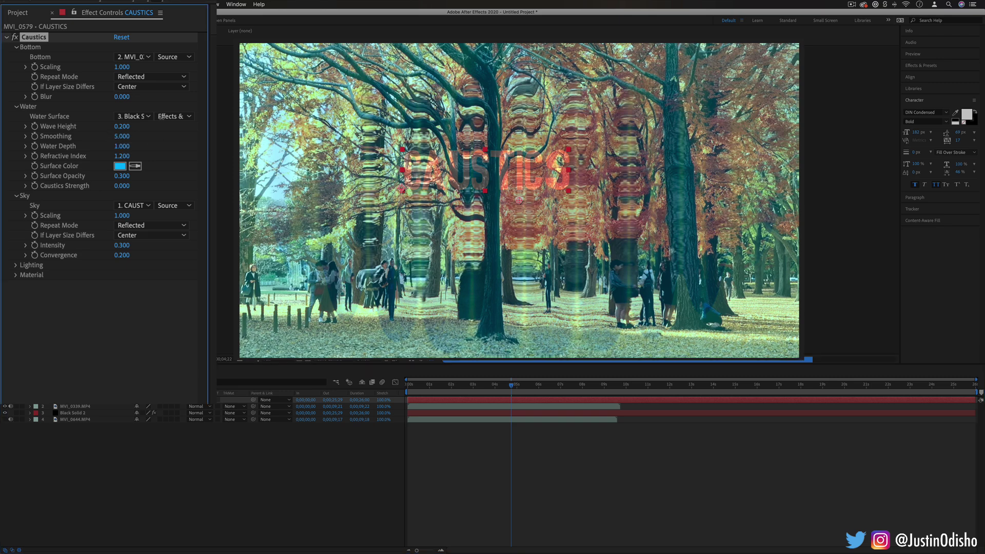
pyautogui.moveTo(36, 148); pyautogui.dragTo(63, 149)
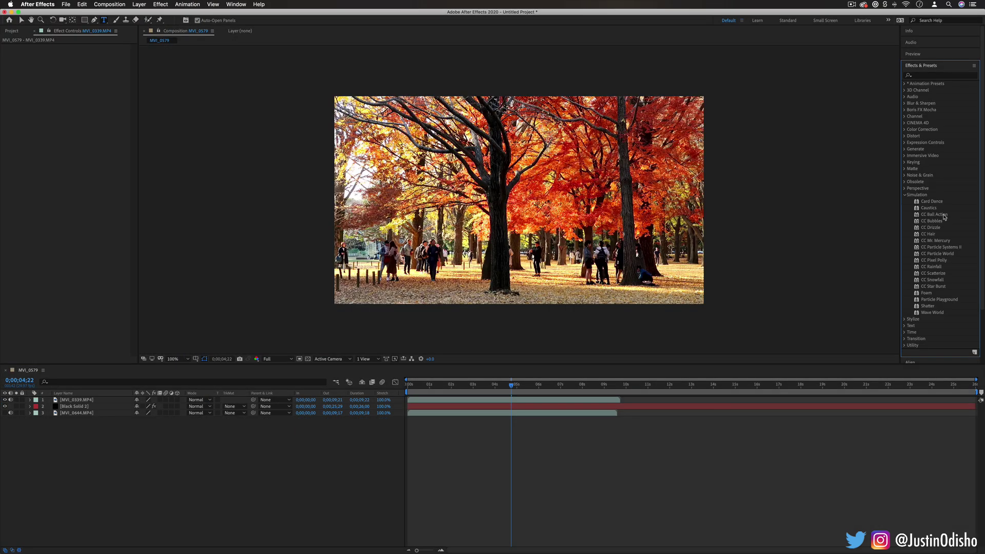
# Step: Apply CC Ball Action to MVI_0339.MP4, set its Scatter to -193.0, and adjust its Rotation
pyautogui.moveTo(944, 216); pyautogui.dragTo(473, 200)
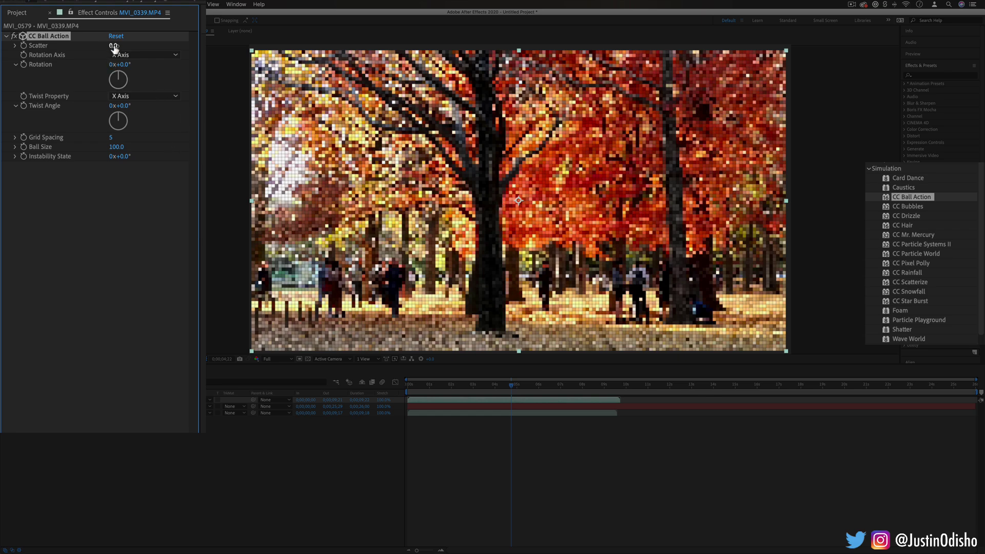
pyautogui.moveTo(113, 46); pyautogui.dragTo(205, 120)
pyautogui.moveTo(290, 123); pyautogui.dragTo(231, 132)
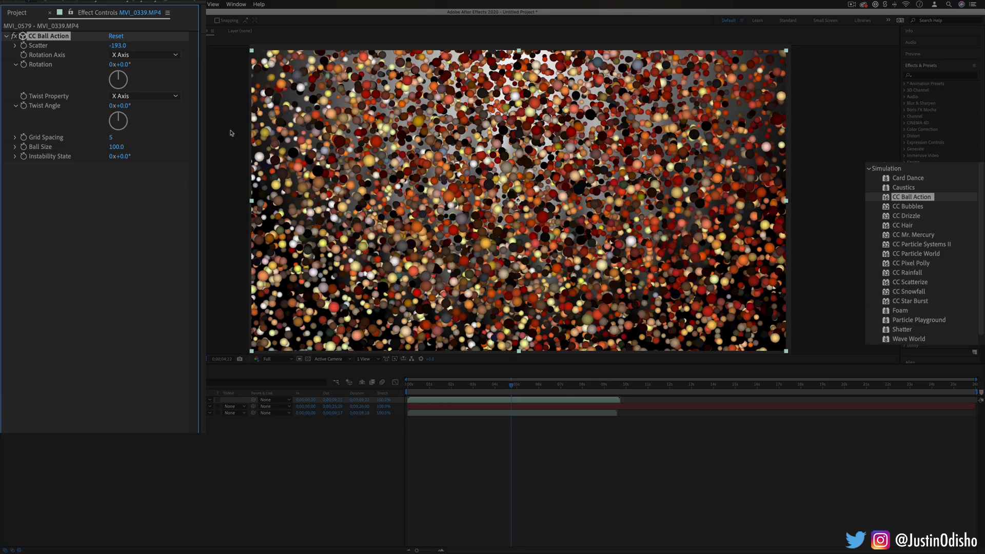
pyautogui.moveTo(121, 74); pyautogui.dragTo(121, 138)
# Step: Replace CC Ball Action with CC Bubbles, using Bubble Speed 4.5, Wobble Amplitude 26.3 and Bubble Size 25.2, and scrub to preview it
pyautogui.press('Delete')
pyautogui.moveTo(909, 207); pyautogui.dragTo(583, 197)
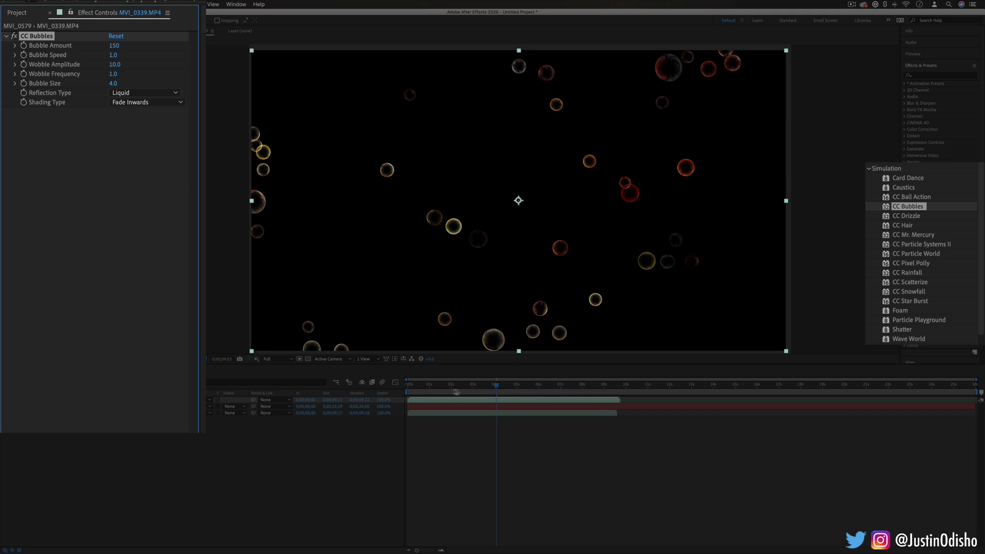
pyautogui.moveTo(114, 82); pyautogui.dragTo(166, 83)
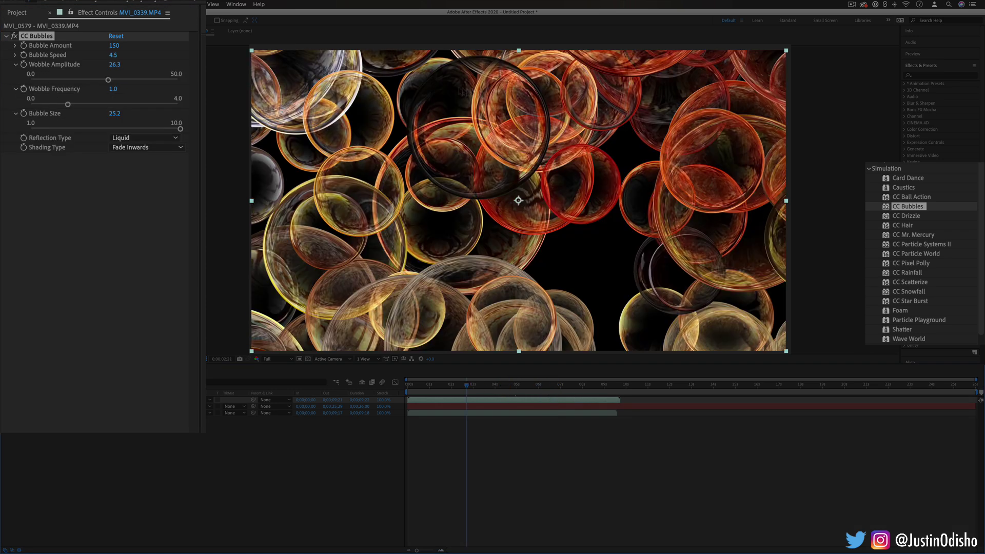
pyautogui.moveTo(476, 386); pyautogui.dragTo(500, 385)
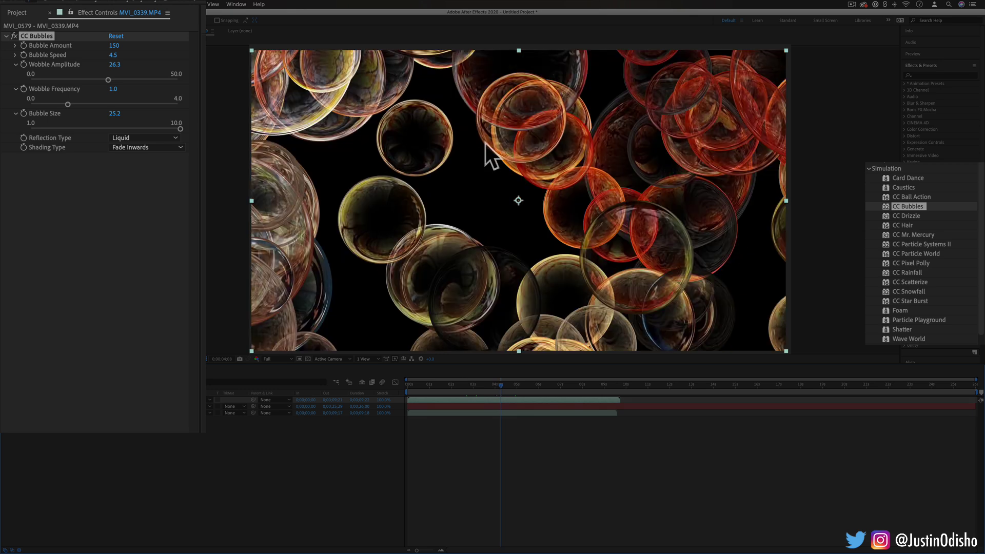
# Step: Replace CC Bubbles on MVI_0339.MP4 with Foam, preview the bubbles over time, and set its View to Rendered with the settings groups expanded
pyautogui.click(51, 37)
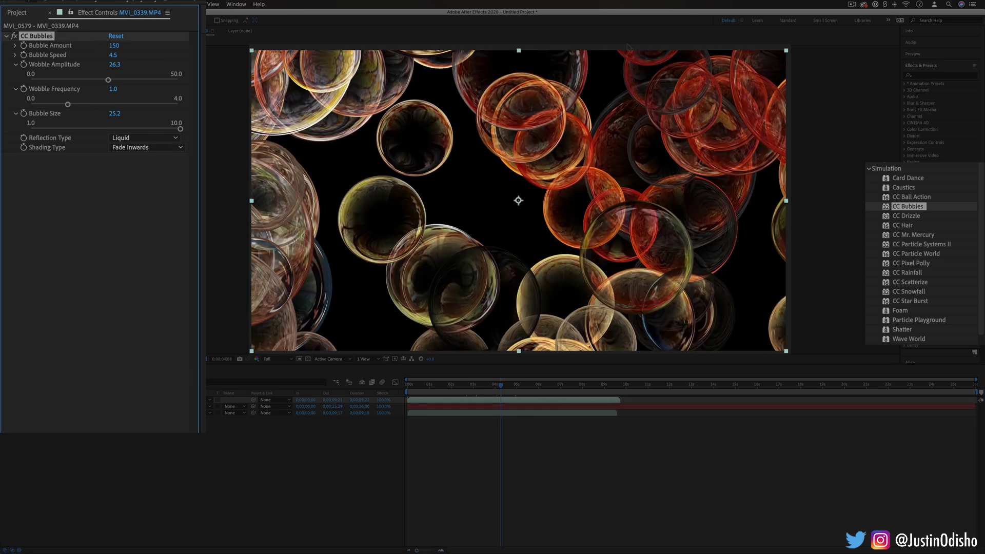
pyautogui.press('Delete')
pyautogui.moveTo(899, 310); pyautogui.dragTo(549, 231)
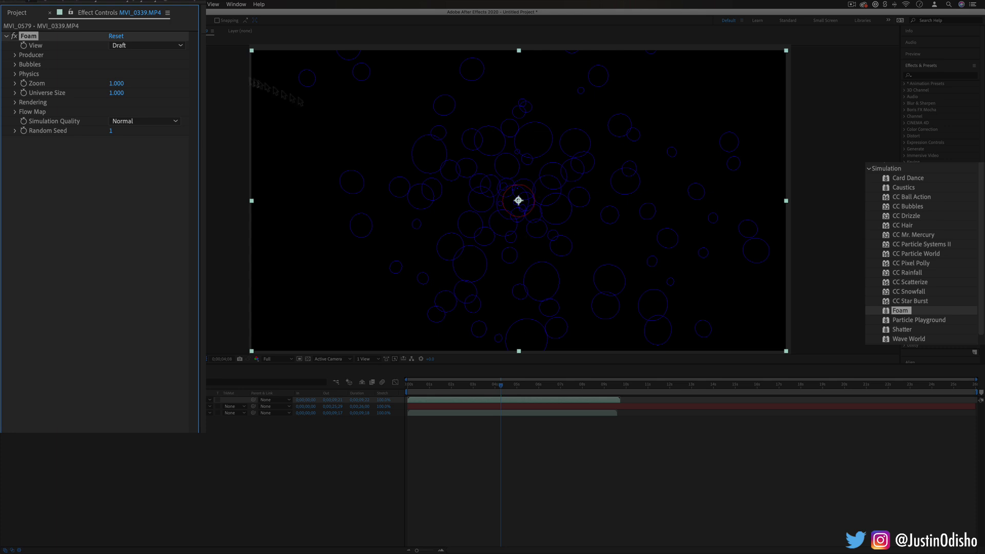
pyautogui.moveTo(503, 385); pyautogui.dragTo(541, 390)
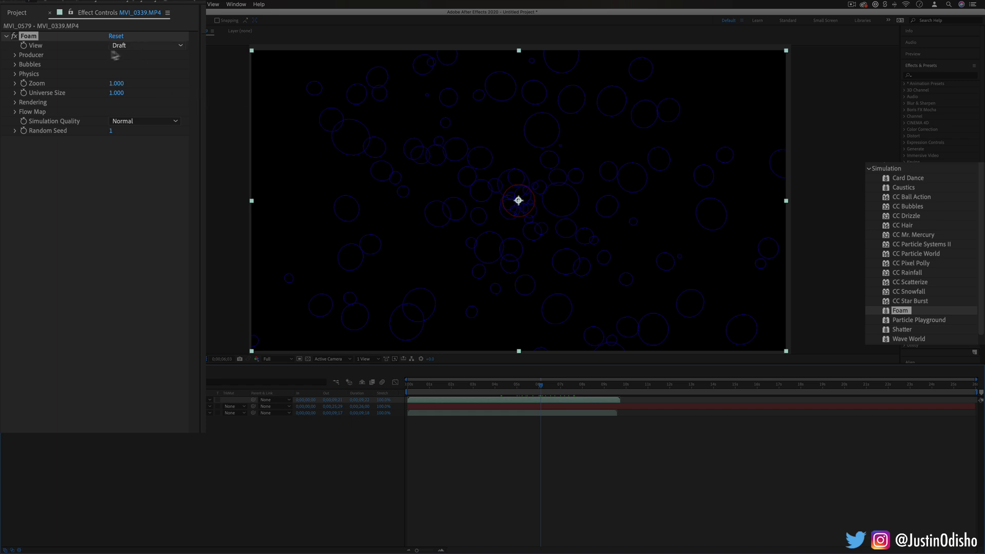
pyautogui.click(15, 65)
pyautogui.click(14, 54)
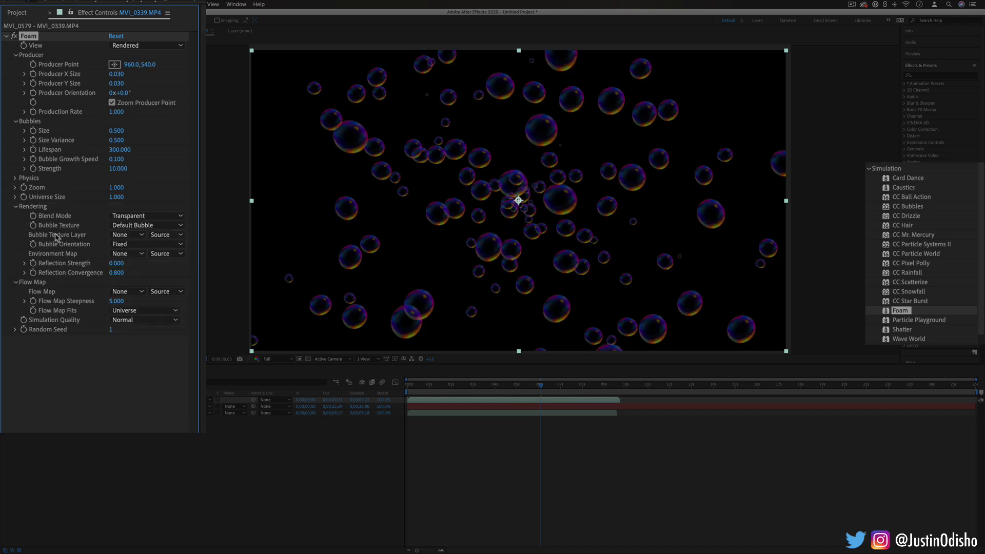
# Step: Try the Spit, Red Tide and Bubble Wrap presets as Foam's Bubble Texture
pyautogui.click(131, 225)
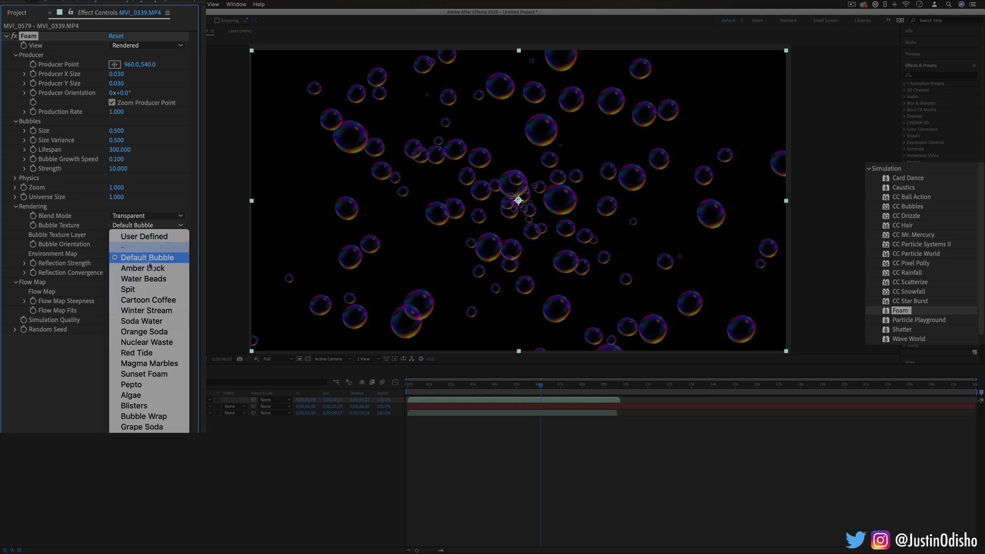
pyautogui.click(150, 289)
pyautogui.click(154, 226)
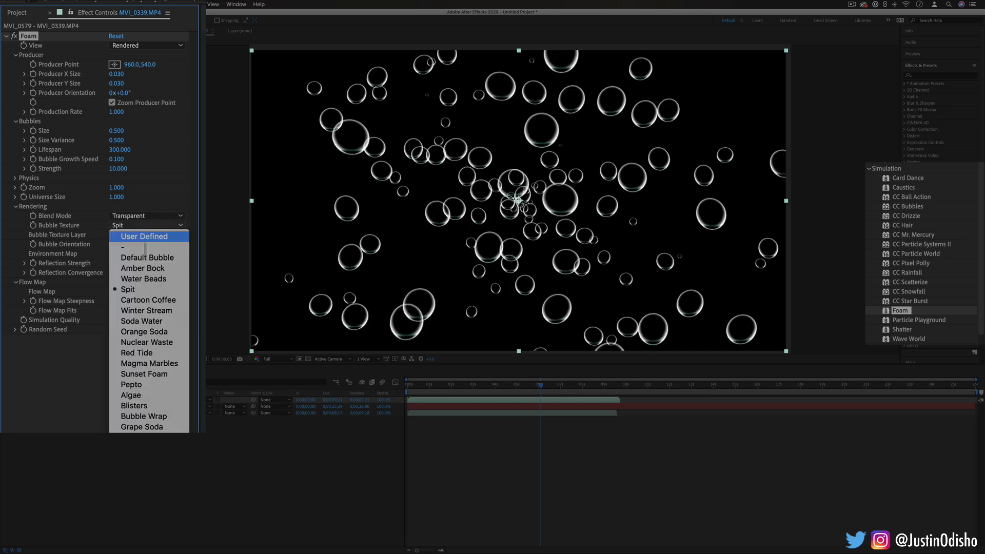
pyautogui.click(151, 352)
pyautogui.click(154, 225)
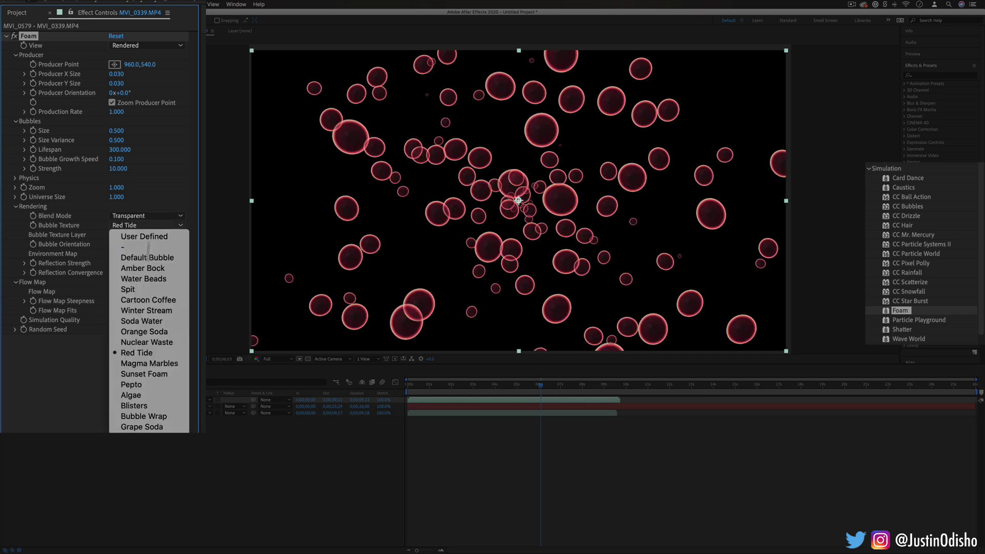
pyautogui.click(152, 418)
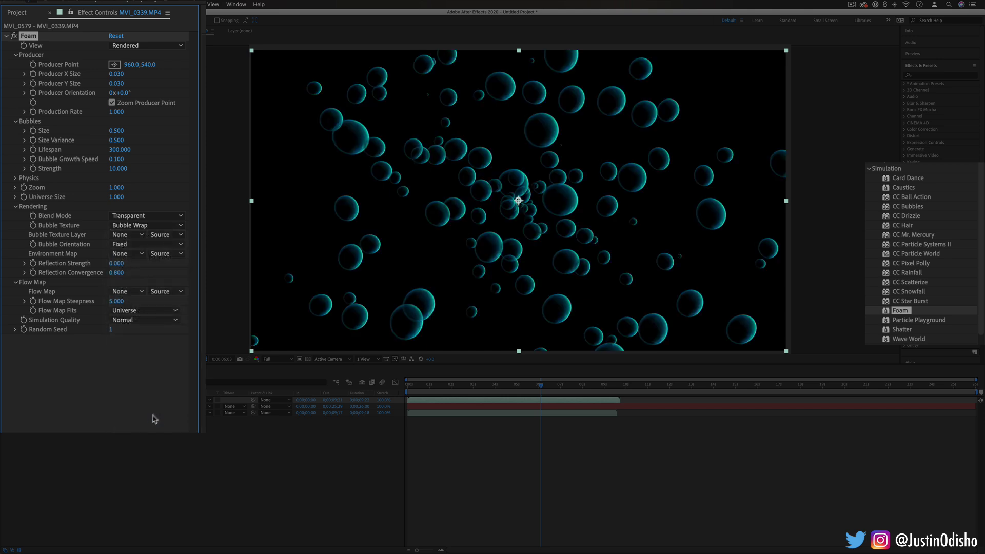
# Step: Set Foam's Bubble Texture to User Defined and choose MVI_0339.MP4 as the Bubble Texture Layer
pyautogui.click(141, 226)
pyautogui.click(135, 235)
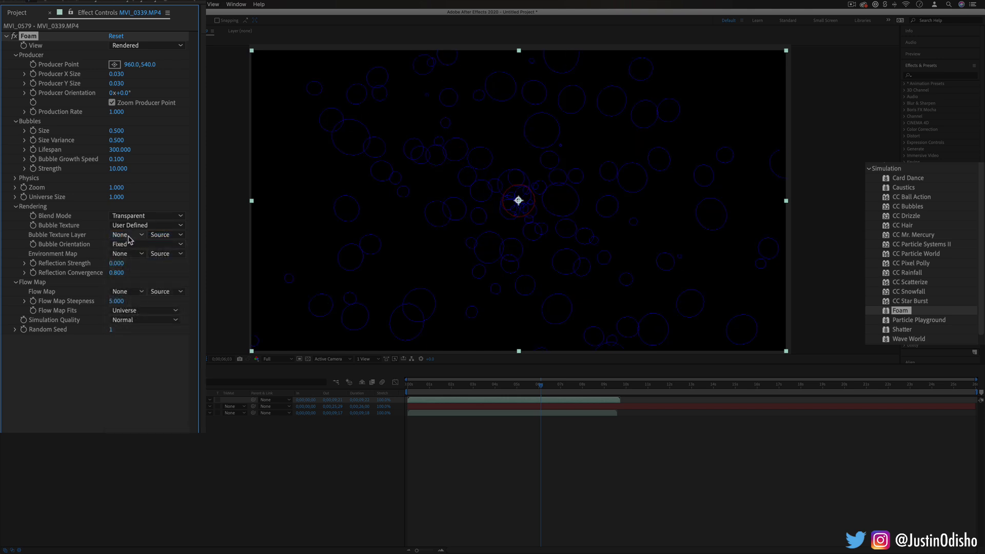
pyautogui.click(129, 239)
pyautogui.click(143, 269)
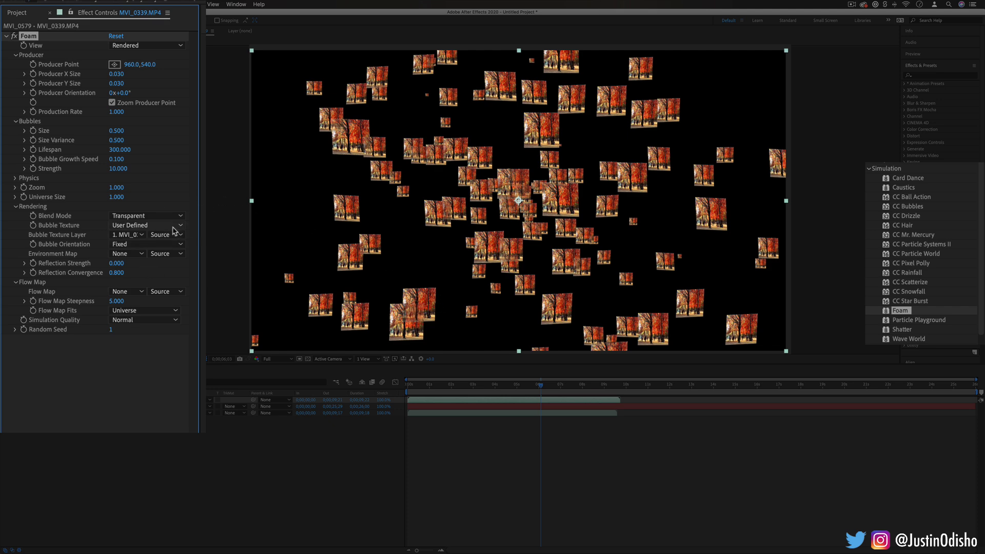
# Step: Scrub to an earlier point to preview Foam with the clip as its bubble texture
pyautogui.moveTo(533, 386)
pyautogui.mouseDown()
pyautogui.moveTo(451, 386)
pyautogui.moveTo(560, 387)
pyautogui.moveTo(593, 377)
pyautogui.moveTo(525, 378)
pyautogui.mouseUp()
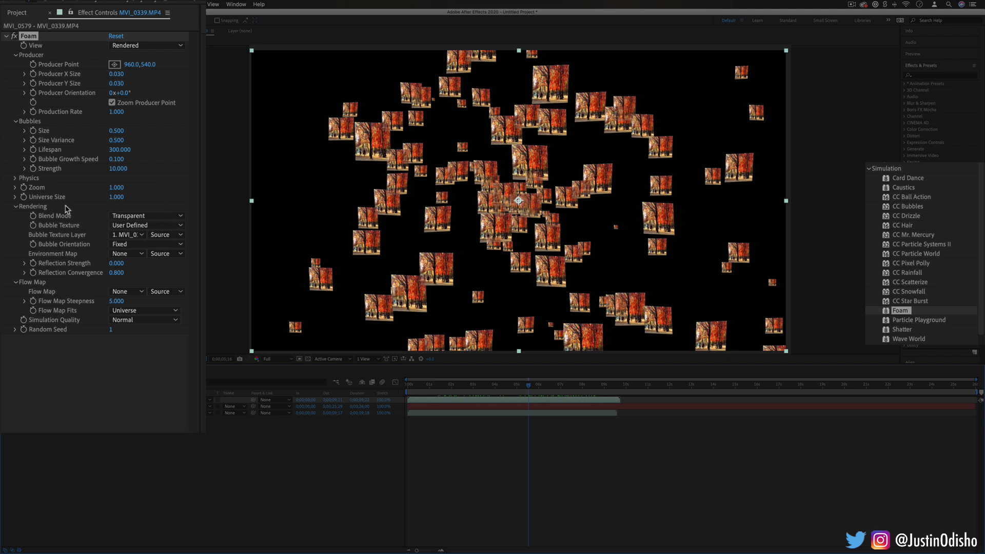
pyautogui.click(43, 205)
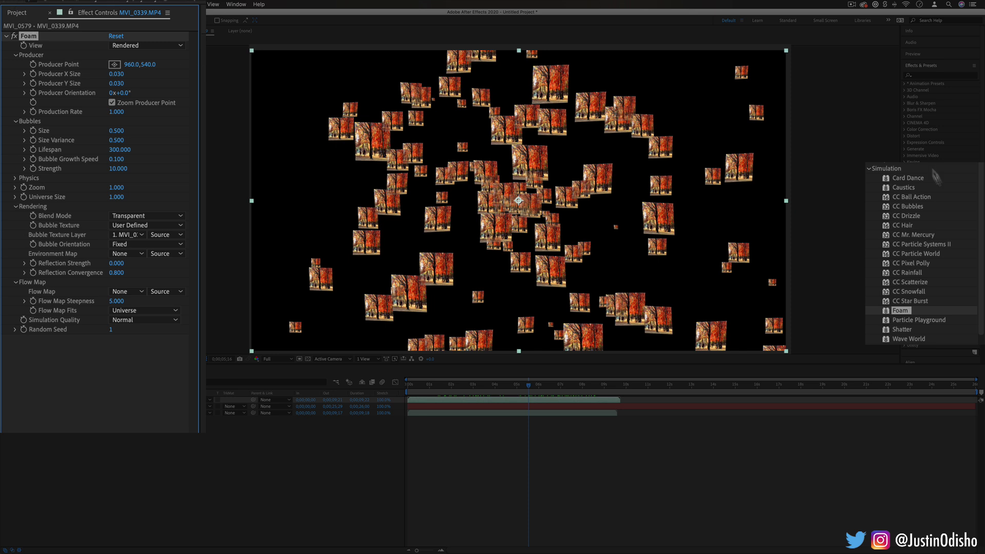
pyautogui.click(917, 207)
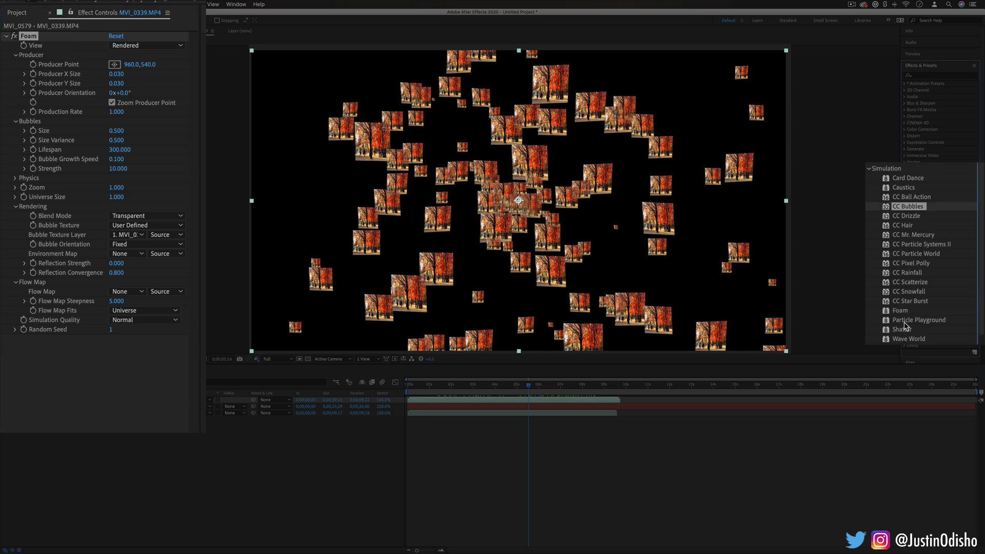
pyautogui.moveTo(900, 310); pyautogui.dragTo(872, 311)
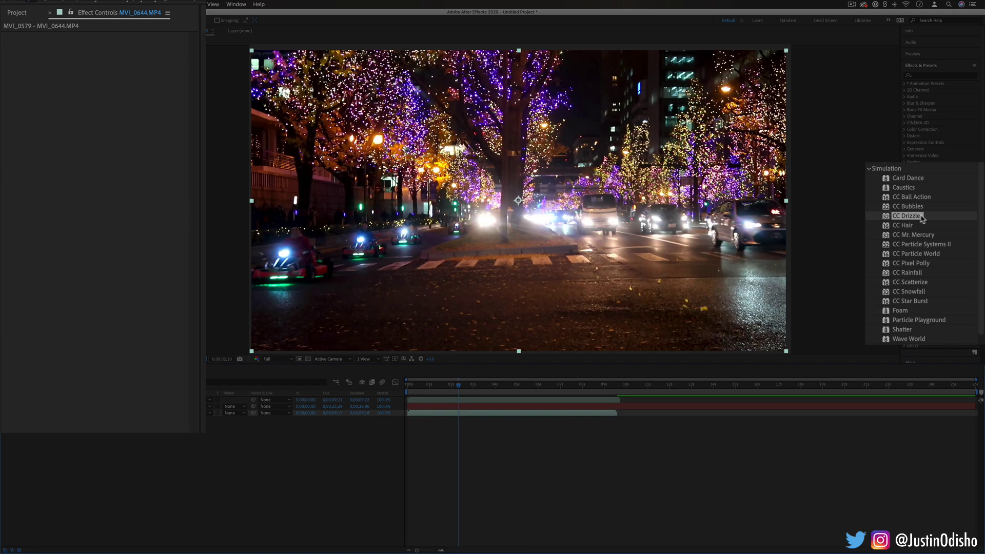
# Step: Apply CC Drizzle to MVI_0644.MP4 and scrub through the clip to preview the ripples
pyautogui.click(910, 216)
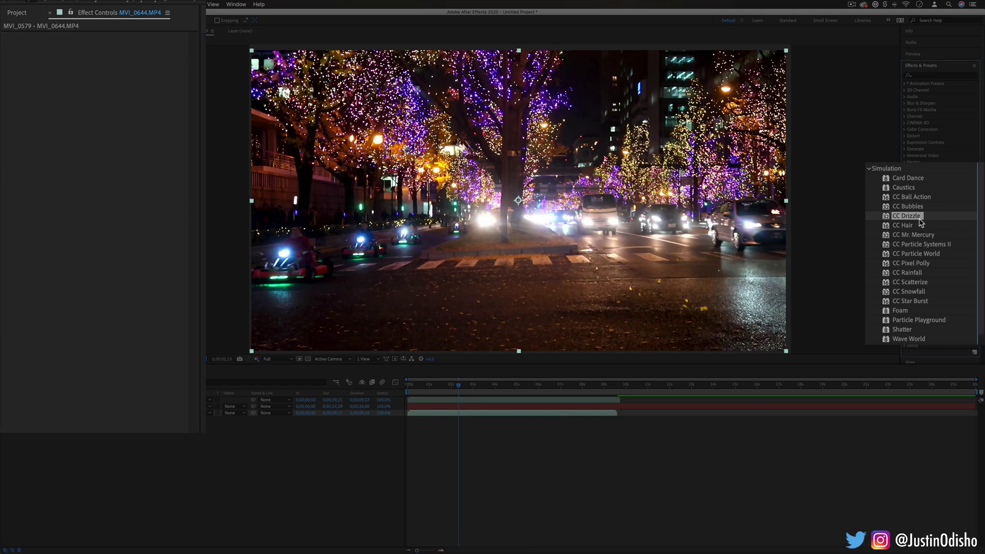
pyautogui.moveTo(918, 218); pyautogui.dragTo(492, 203)
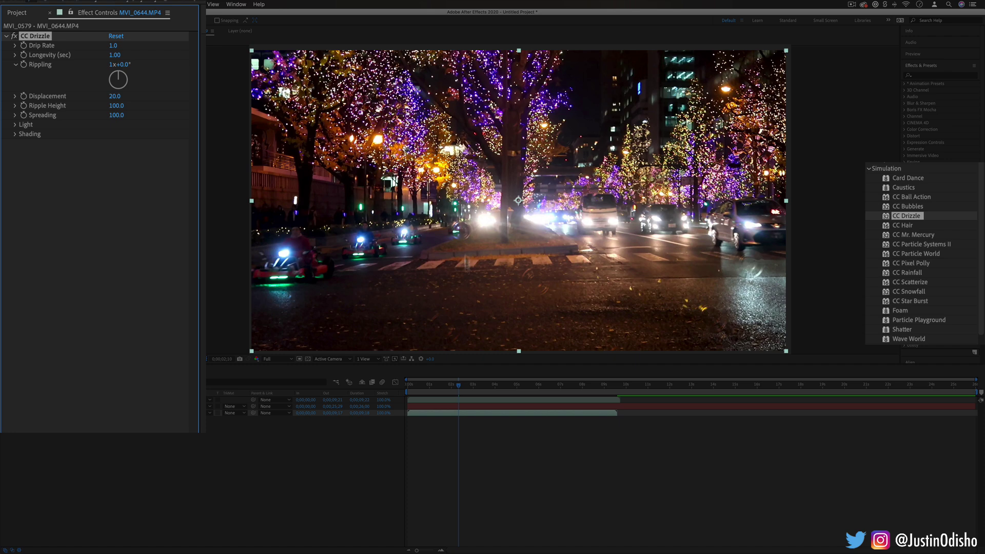
pyautogui.moveTo(464, 386); pyautogui.dragTo(485, 380)
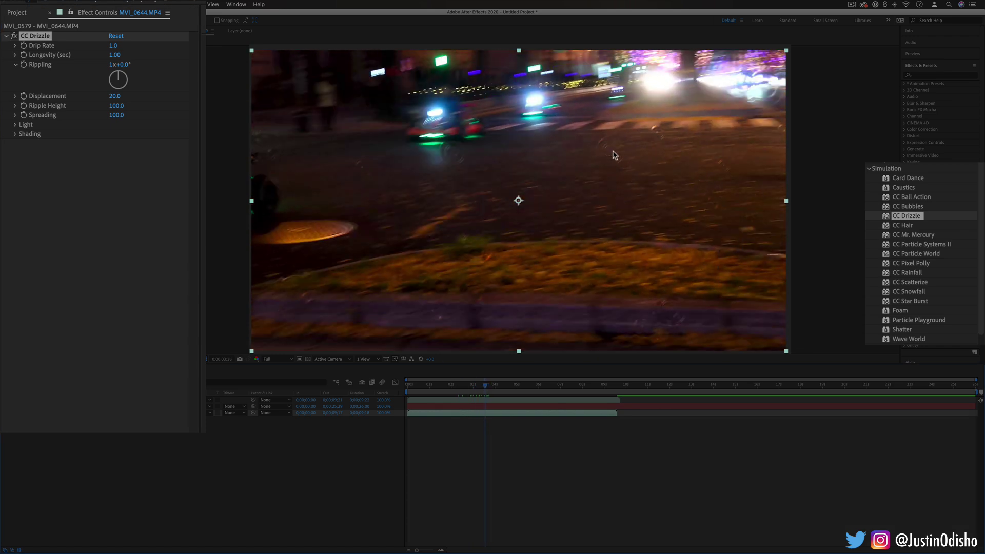
pyautogui.moveTo(490, 386); pyautogui.dragTo(524, 388)
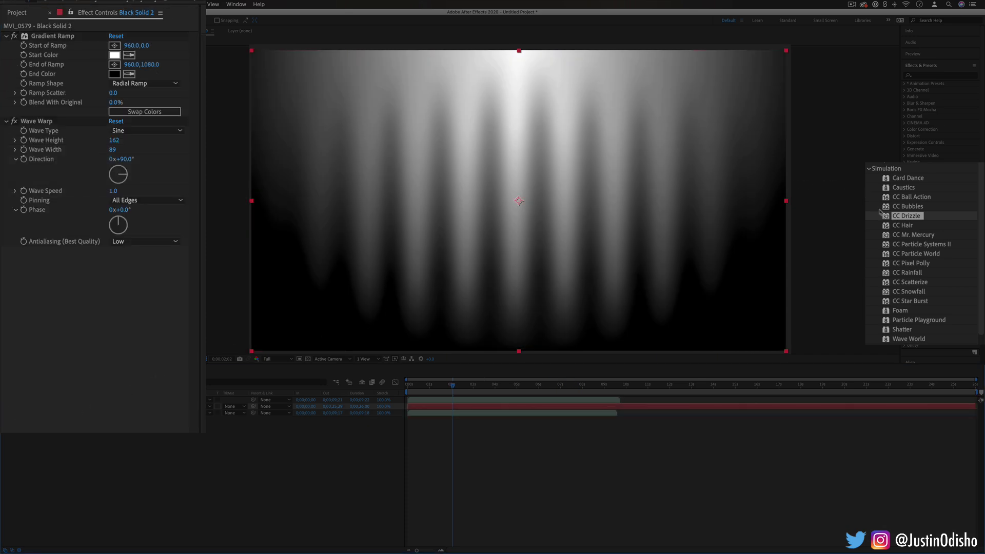
# Step: Apply CC Drizzle to Black Solid 2 with Drip Rate 1.6 and Rippling 2x+72°, adjust its Displacement, and preview the ripples
pyautogui.moveTo(912, 222); pyautogui.dragTo(730, 193)
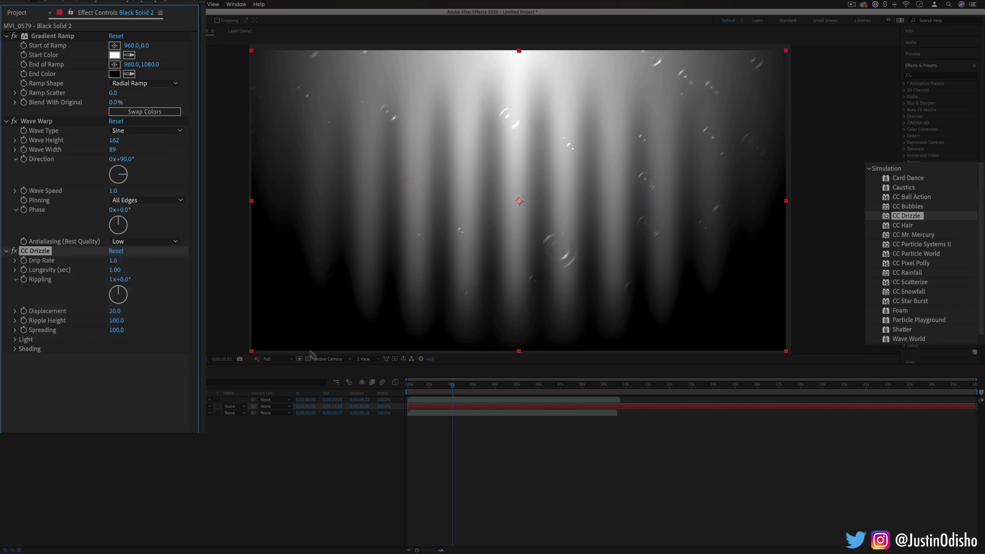
pyautogui.moveTo(450, 387); pyautogui.dragTo(521, 385)
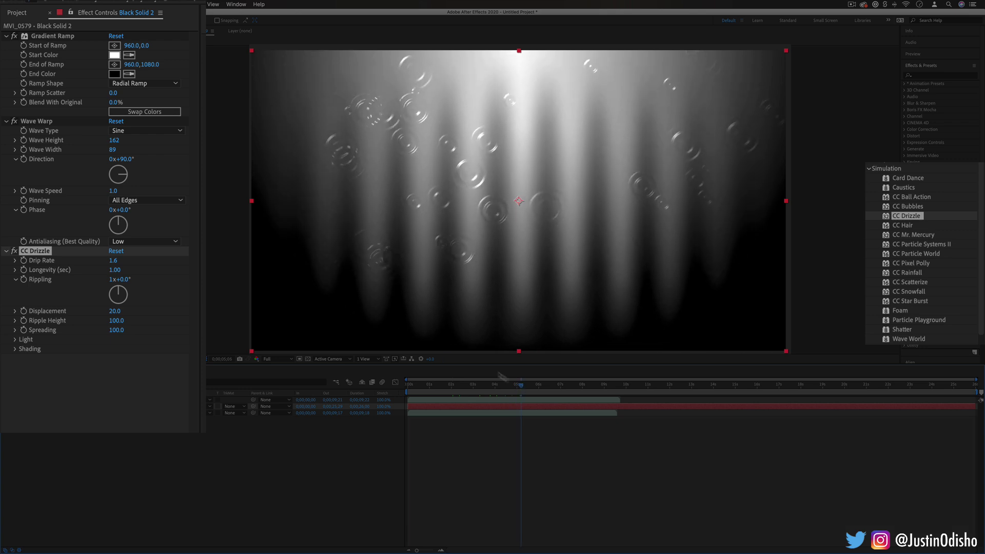
pyautogui.moveTo(125, 294)
pyautogui.mouseDown()
pyautogui.moveTo(132, 305)
pyautogui.moveTo(140, 279)
pyautogui.moveTo(137, 288)
pyautogui.mouseUp()
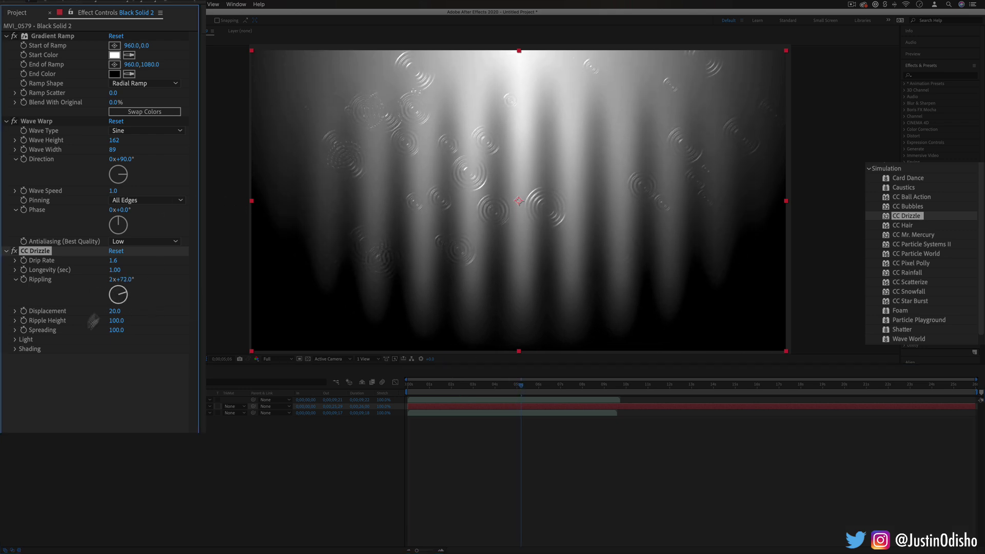
pyautogui.moveTo(115, 311); pyautogui.dragTo(154, 264)
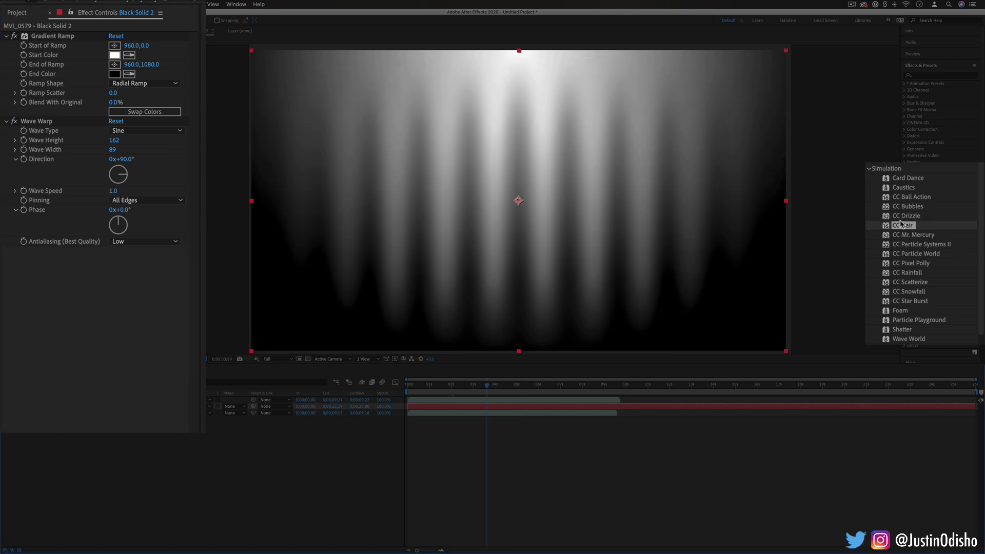
# Step: Replace CC Drizzle on Black Solid 2 with CC Hair, scrub to preview it, and adjust the hair Length
pyautogui.moveTo(907, 227); pyautogui.dragTo(657, 238)
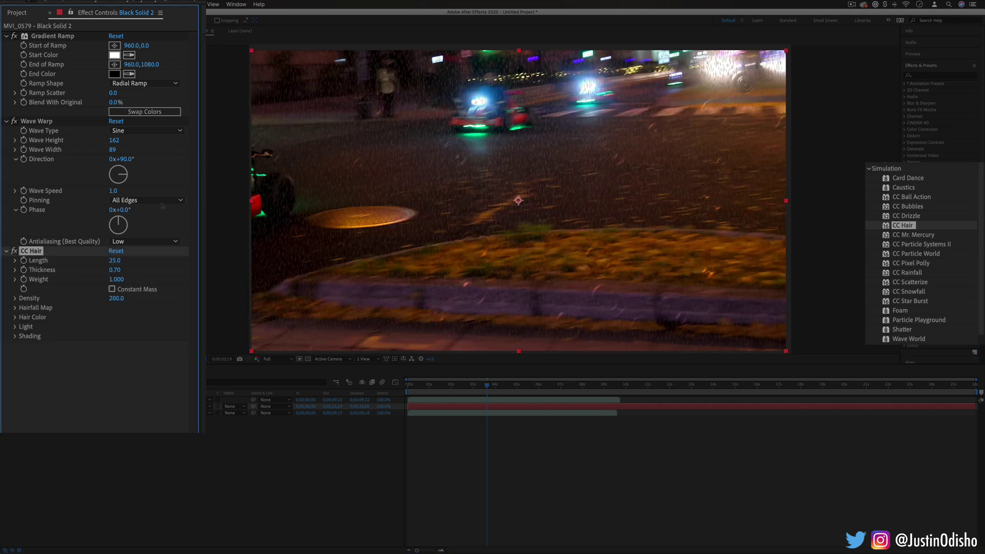
pyautogui.moveTo(492, 388)
pyautogui.mouseDown()
pyautogui.moveTo(507, 387)
pyautogui.moveTo(491, 388)
pyautogui.mouseUp()
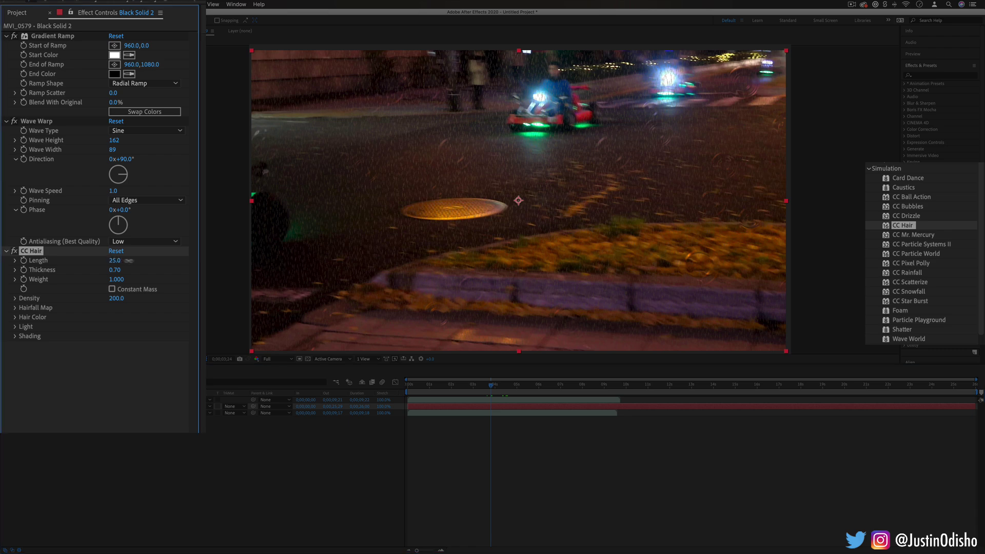
pyautogui.moveTo(115, 261); pyautogui.dragTo(153, 261)
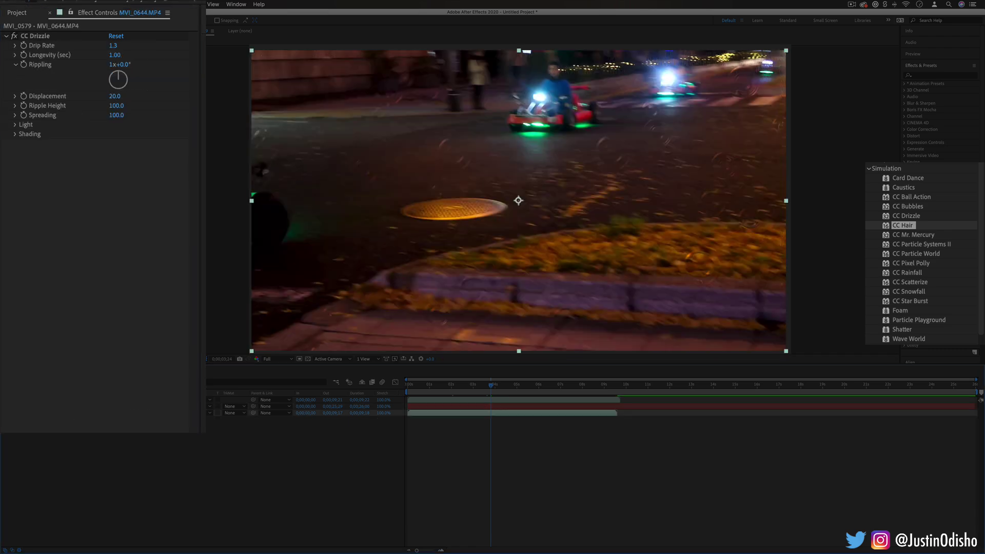
# Step: Replace CC Drizzle on MVI_0644.MP4 with CC Hair
pyautogui.click(45, 37)
pyautogui.press('Delete')
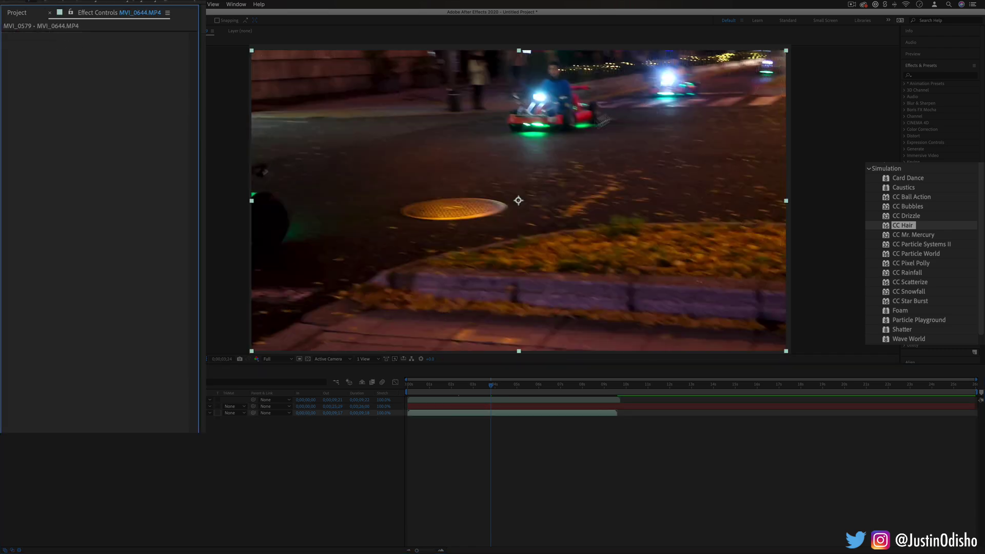
pyautogui.moveTo(911, 227); pyautogui.dragTo(713, 174)
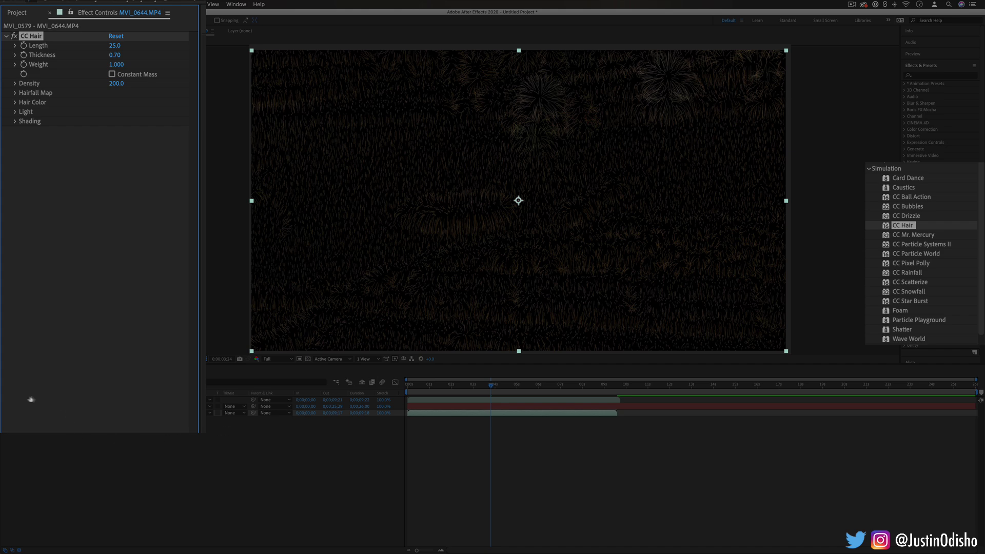
# Step: Show MVI_0339.MP4 and apply CC Hair to it with Thickness 2.41, Weight 1.840 and Light Direction -59°
pyautogui.click(5, 401)
pyautogui.click(76, 400)
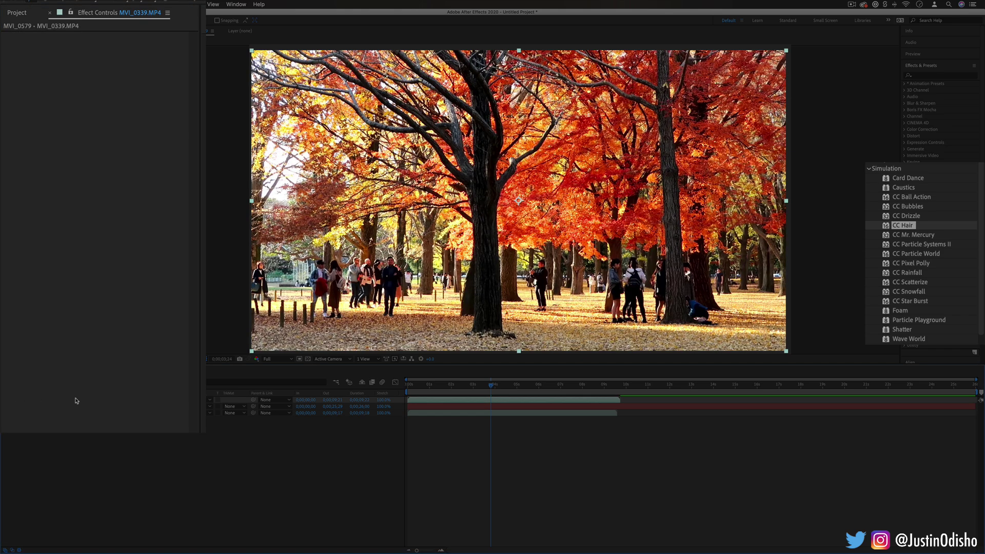
pyautogui.doubleClick(902, 226)
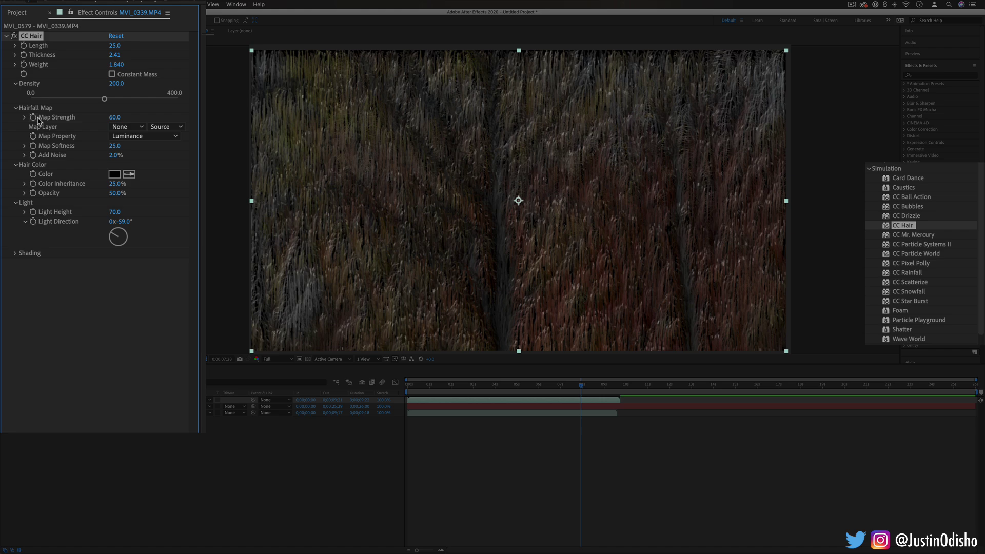
# Step: Set CC Hair's Map Layer to Black Solid 2, with Length 22.0 and Thickness 1.16, and hide the MVI_0644.MP4 layer beneath
pyautogui.click(126, 127)
pyautogui.click(151, 167)
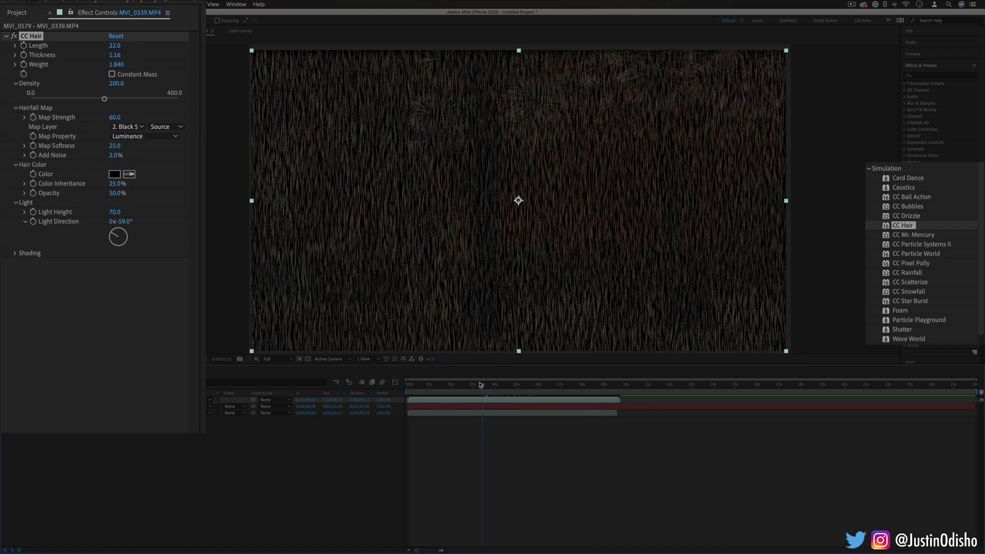
pyautogui.moveTo(480, 384); pyautogui.dragTo(499, 385)
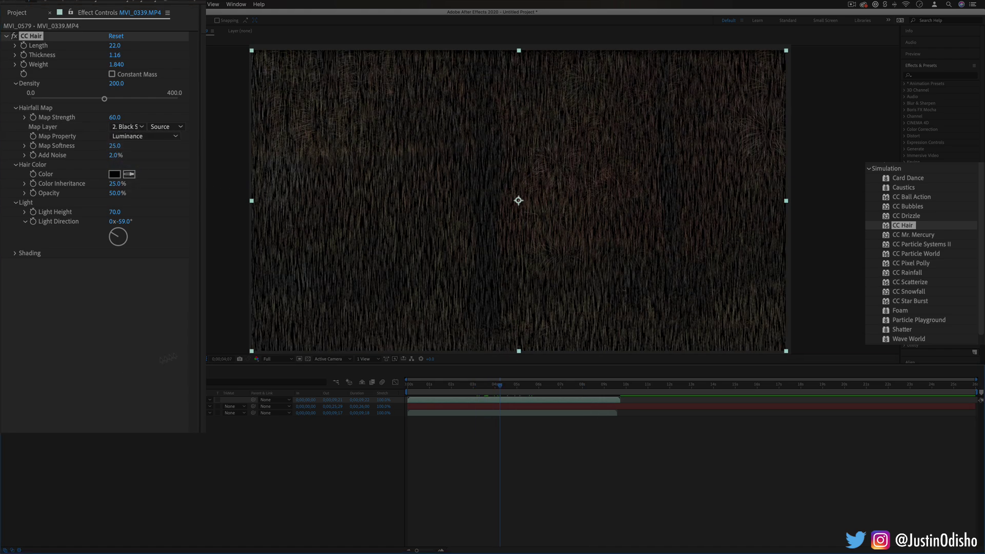
pyautogui.click(5, 405)
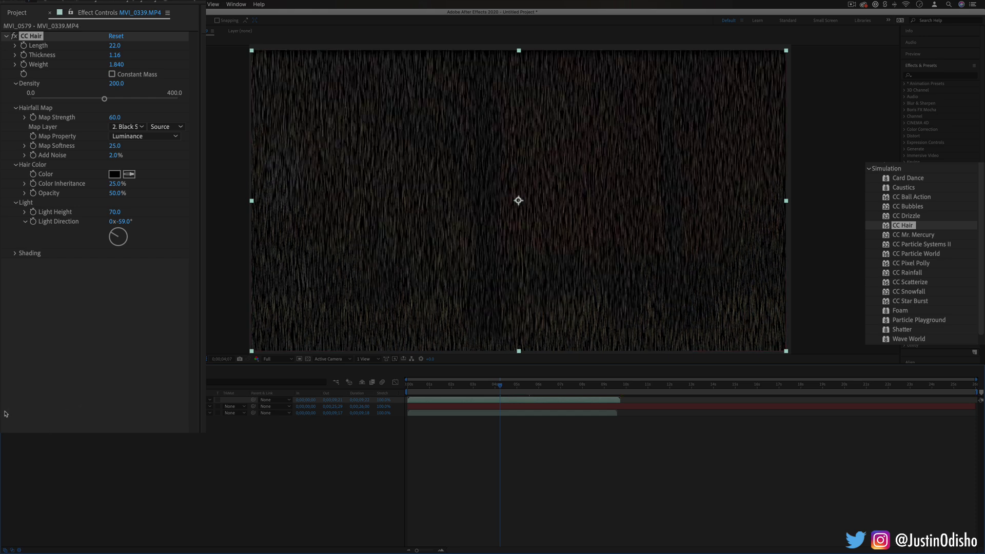
pyautogui.click(83, 412)
pyautogui.click(33, 39)
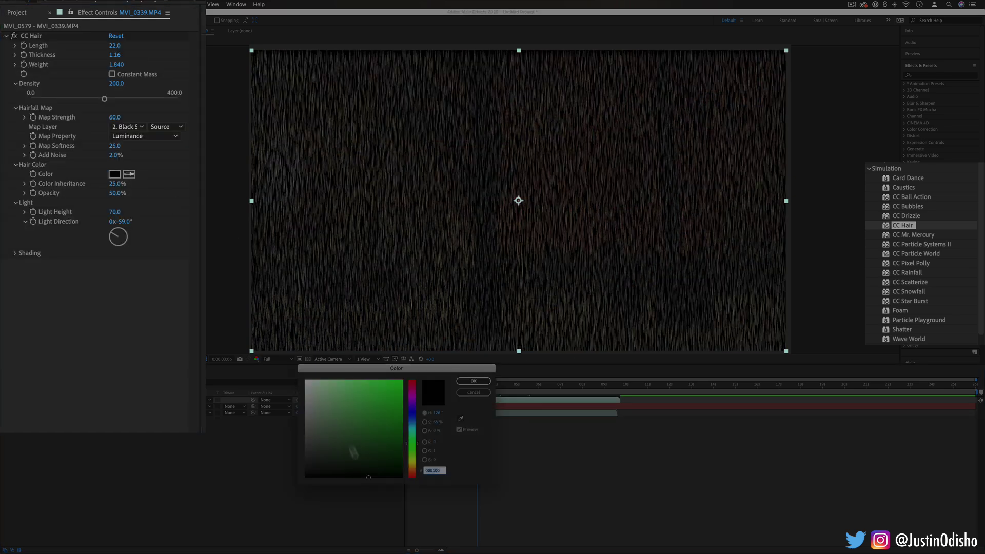
# Step: Set CC Hair's Color to bright green and scrub to preview the grass-like hair
pyautogui.moveTo(353, 452); pyautogui.dragTo(402, 381)
pyautogui.click(475, 380)
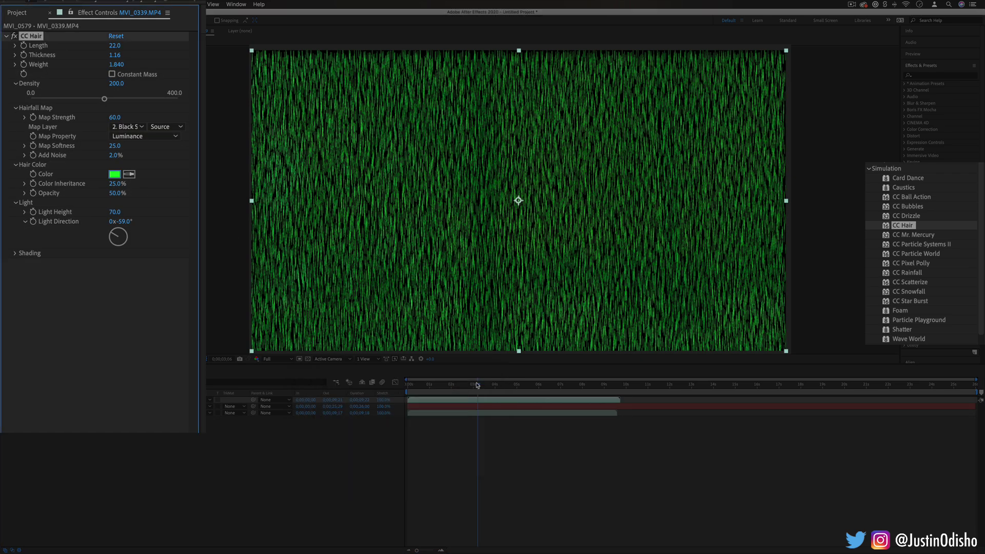
pyautogui.moveTo(477, 385); pyautogui.dragTo(505, 386)
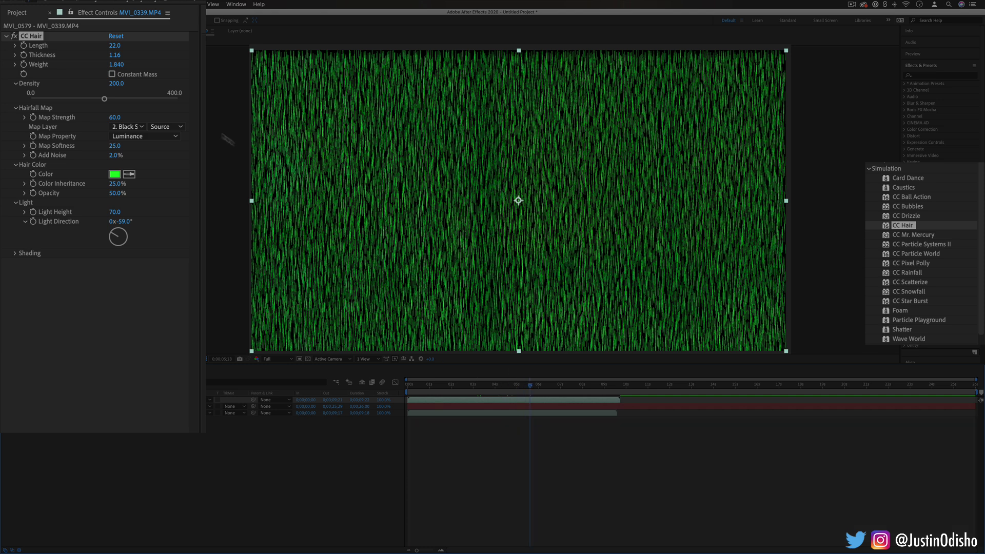
# Step: Try muted green and blue for CC Hair's Color, settle on yellow, and preview it over time
pyautogui.click(115, 175)
pyautogui.click(392, 385)
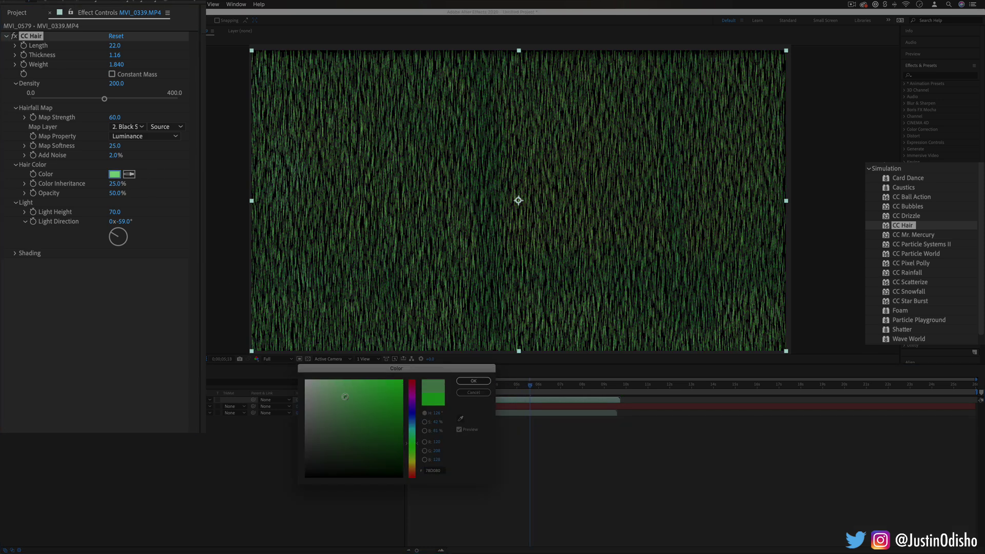
pyautogui.click(413, 411)
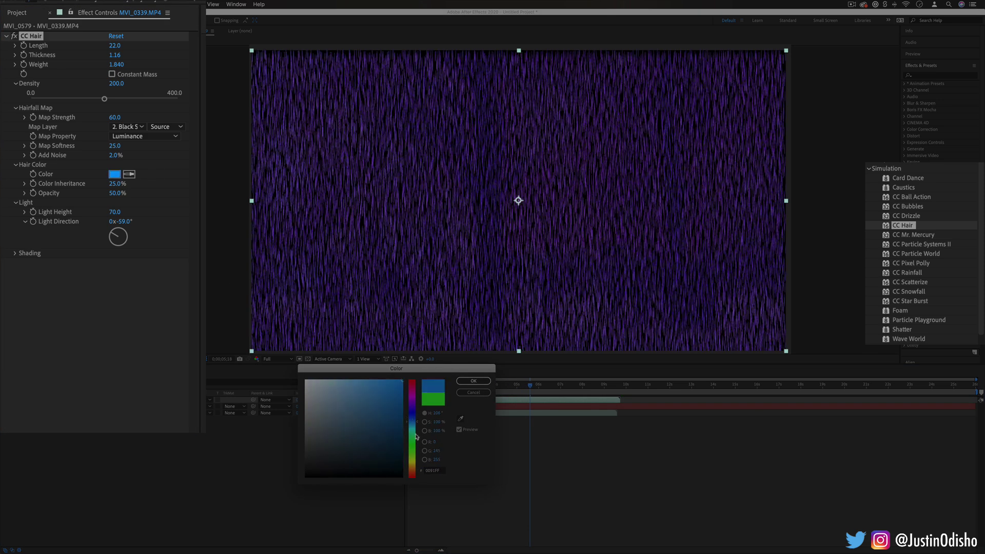
pyautogui.moveTo(416, 436); pyautogui.dragTo(416, 457)
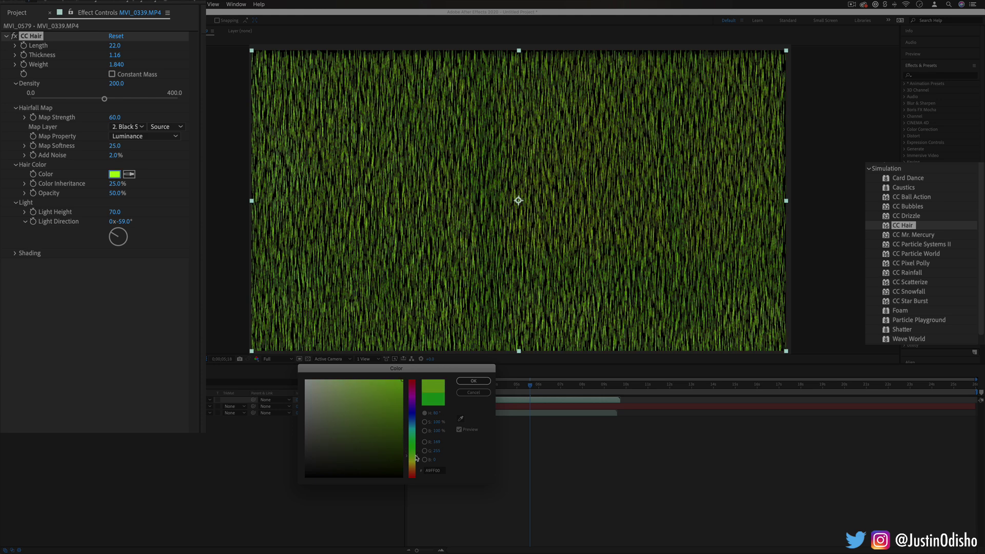
pyautogui.click(473, 381)
pyautogui.moveTo(465, 385); pyautogui.dragTo(568, 386)
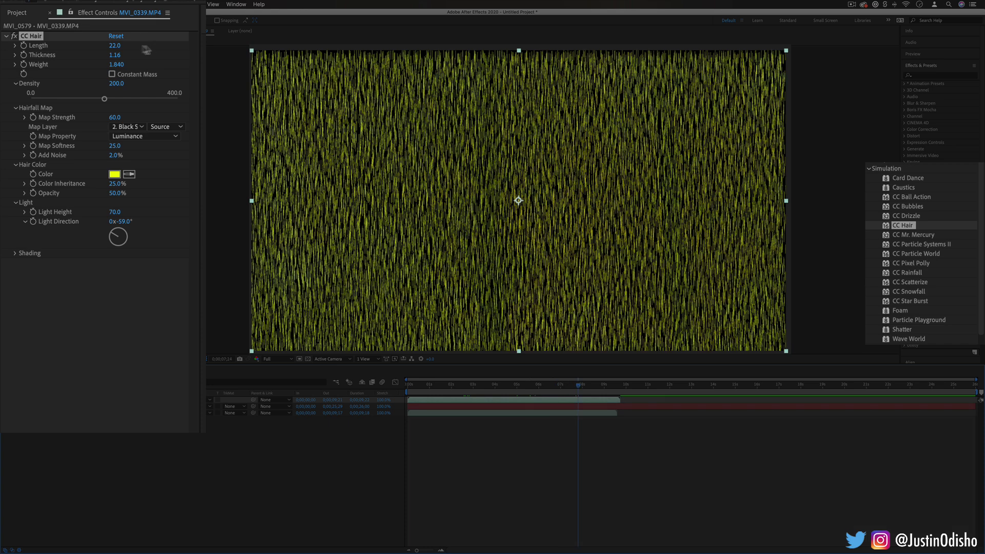
# Step: Set CC Hair's Length to 19.0 and lower its Density
pyautogui.moveTo(115, 45); pyautogui.dragTo(72, 44)
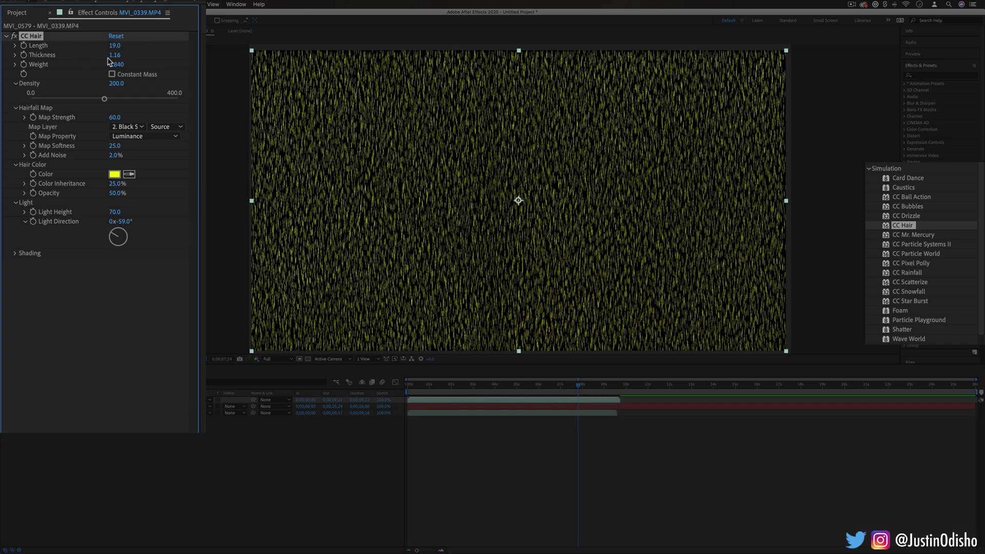
pyautogui.moveTo(105, 99); pyautogui.dragTo(79, 97)
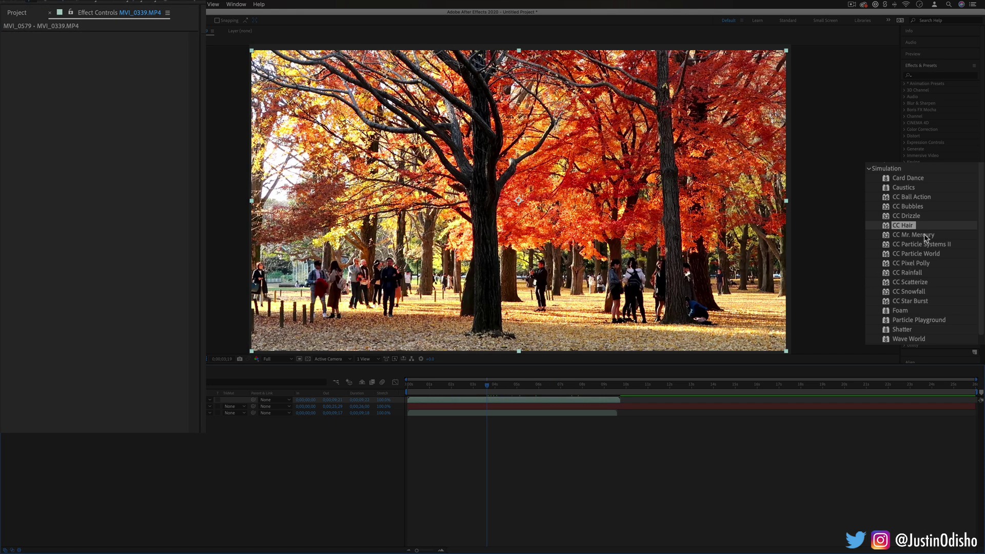
# Step: Replace CC Hair on MVI_0339.MP4 with CC Mr. Mercury and scrub to preview the liquid blobs
pyautogui.click(928, 235)
pyautogui.doubleClick(918, 235)
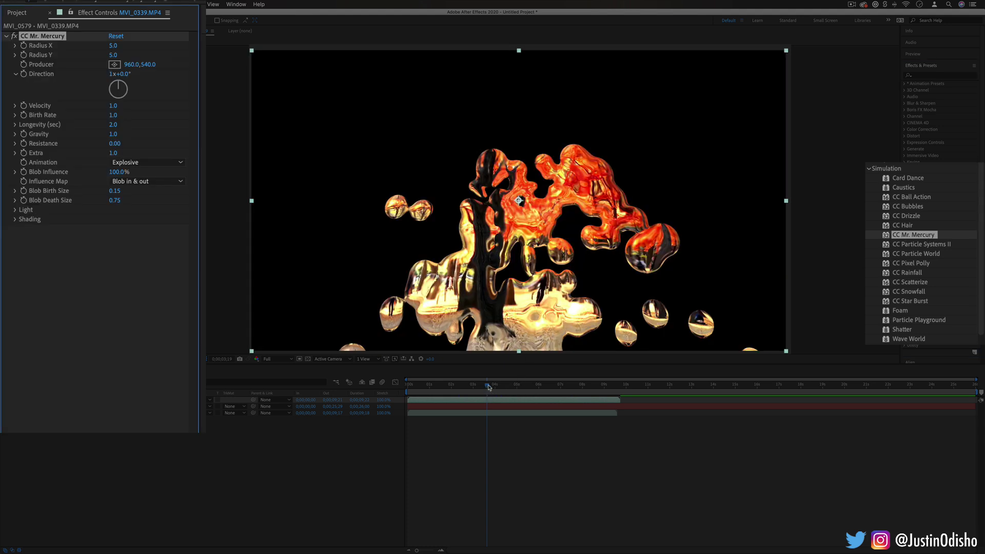
pyautogui.moveTo(489, 387); pyautogui.dragTo(455, 388)
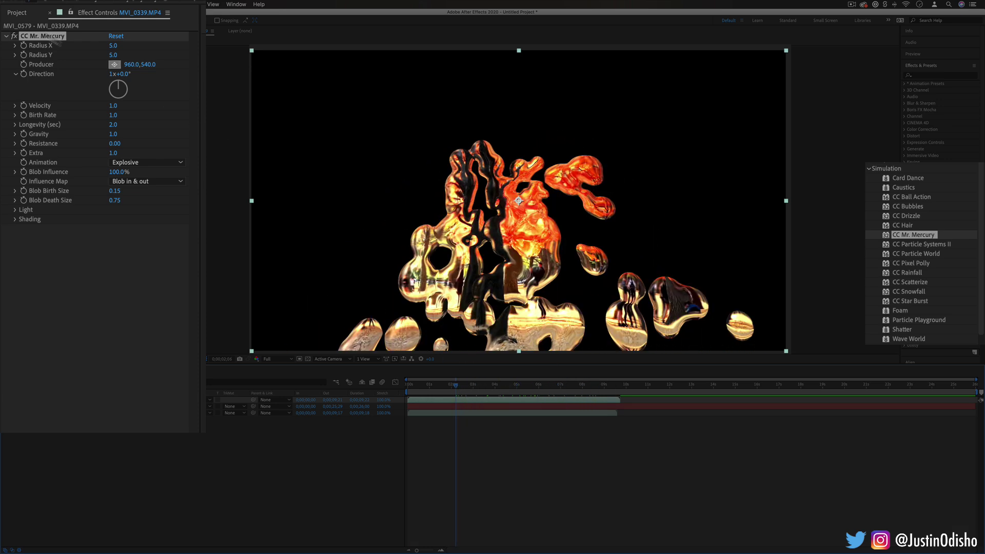
# Step: Set CC Mr. Mercury's Radius X to 76.0, Radius Y to 85.0 and Direction to 1x+182°, and play a preview
pyautogui.moveTo(114, 47); pyautogui.dragTo(156, 55)
pyautogui.moveTo(455, 384)
pyautogui.mouseDown()
pyautogui.moveTo(530, 386)
pyautogui.moveTo(452, 385)
pyautogui.mouseUp()
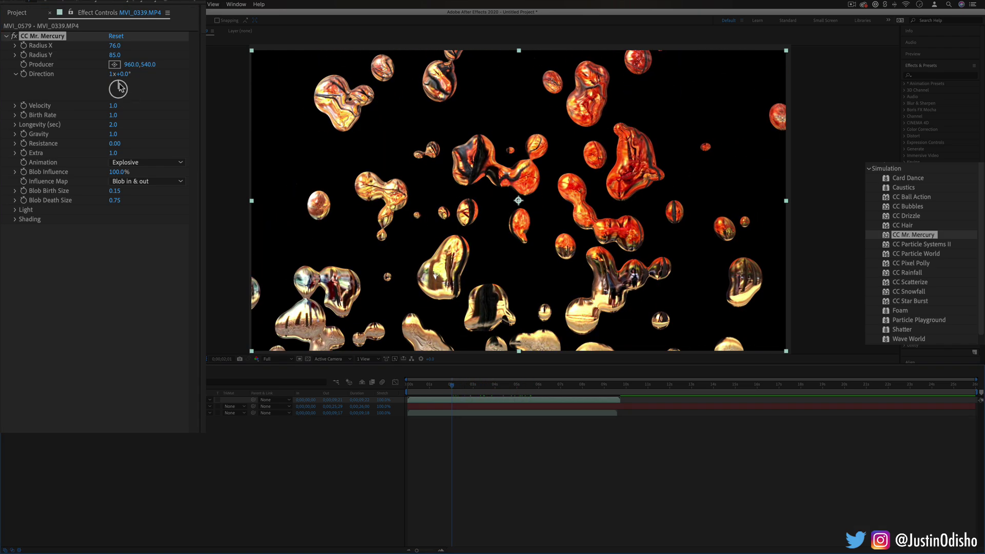
pyautogui.moveTo(119, 88)
pyautogui.mouseDown()
pyautogui.moveTo(127, 88)
pyautogui.moveTo(110, 100)
pyautogui.moveTo(119, 101)
pyautogui.mouseUp()
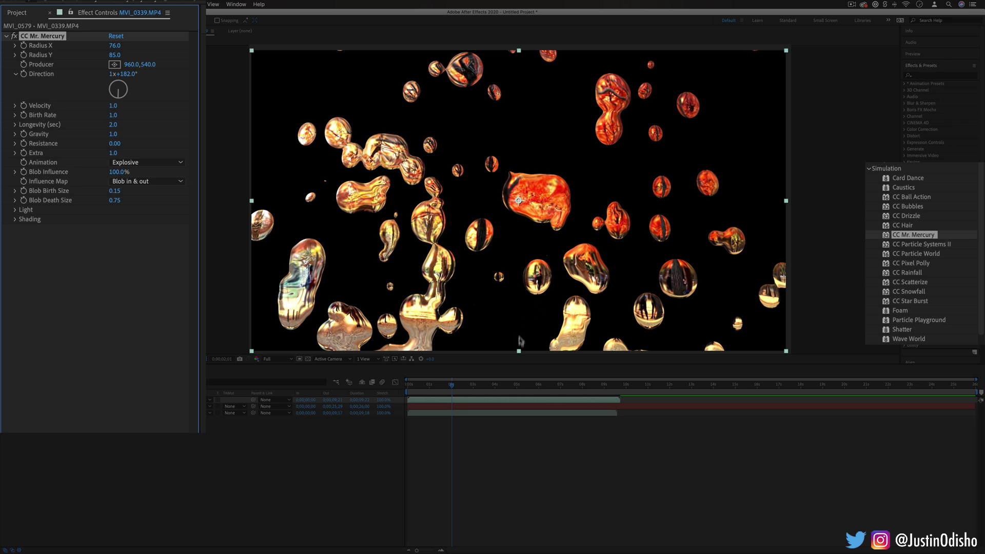
pyautogui.press('space')
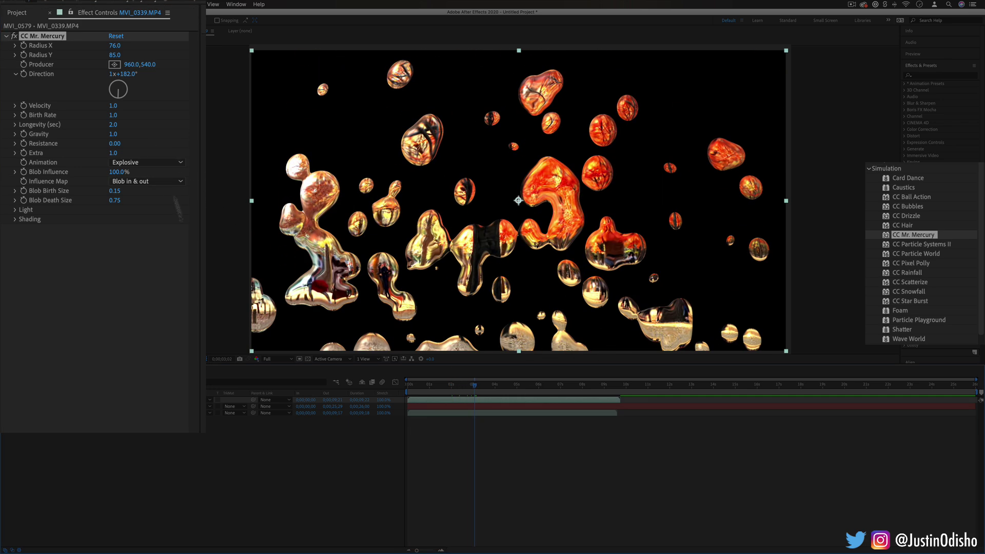
# Step: Hide the top two layers and apply CC Mr. Mercury to MVI_0644.MP4 with Radius X 66.0, Radius Y 69.0 and Direction 0x+354°
pyautogui.click(6, 400)
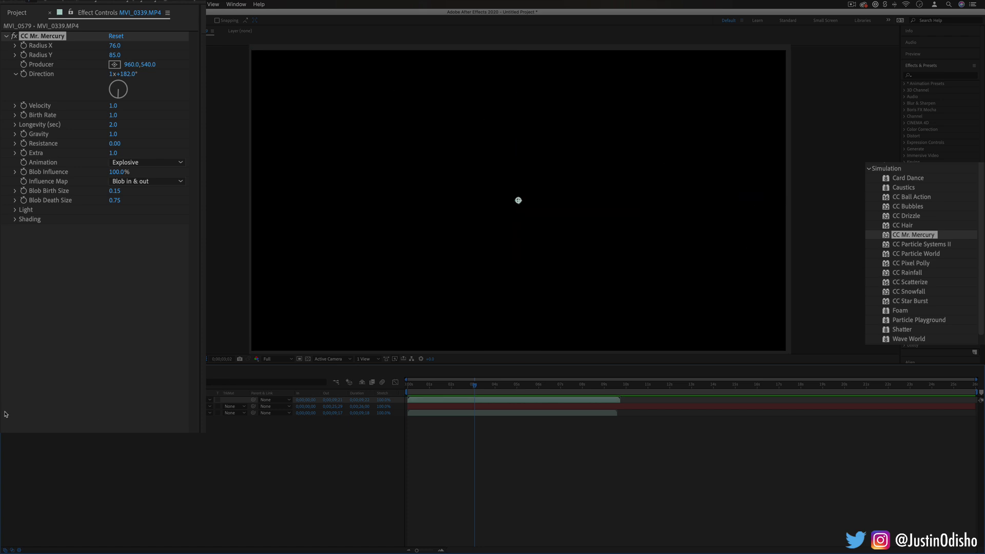
pyautogui.click(5, 406)
pyautogui.click(77, 412)
pyautogui.moveTo(929, 239); pyautogui.dragTo(614, 217)
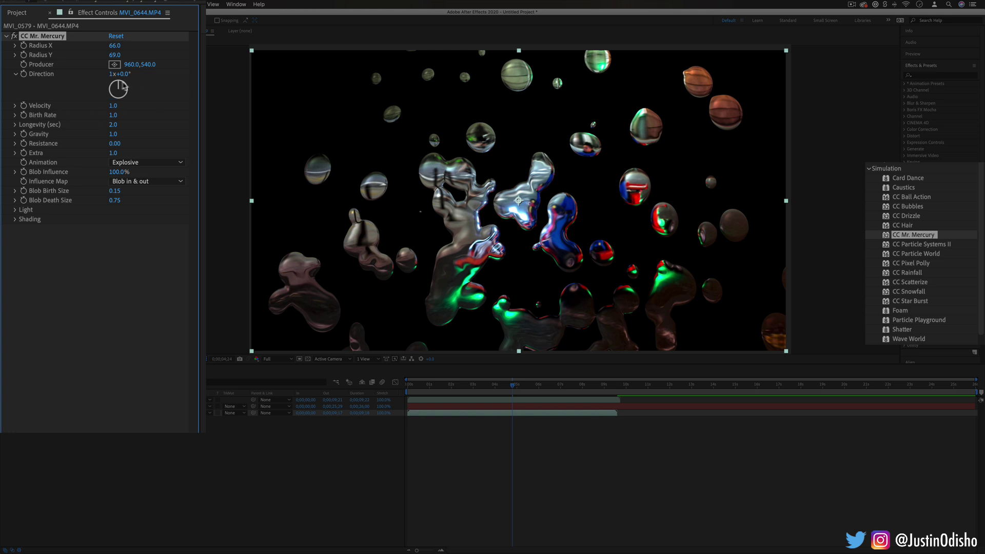
pyautogui.moveTo(121, 83)
pyautogui.mouseDown()
pyautogui.moveTo(134, 89)
pyautogui.moveTo(118, 82)
pyautogui.mouseUp()
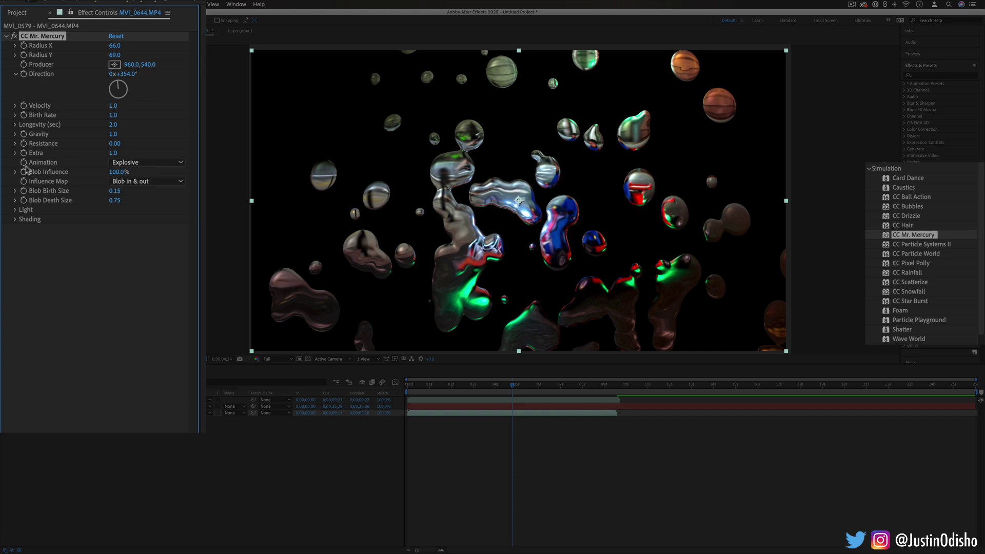
# Step: Try Fractal Explosive as CC Mr. Mercury's Animation, settle on Twirl, and set Influence Map to Blob out sharp
pyautogui.click(128, 163)
pyautogui.click(131, 185)
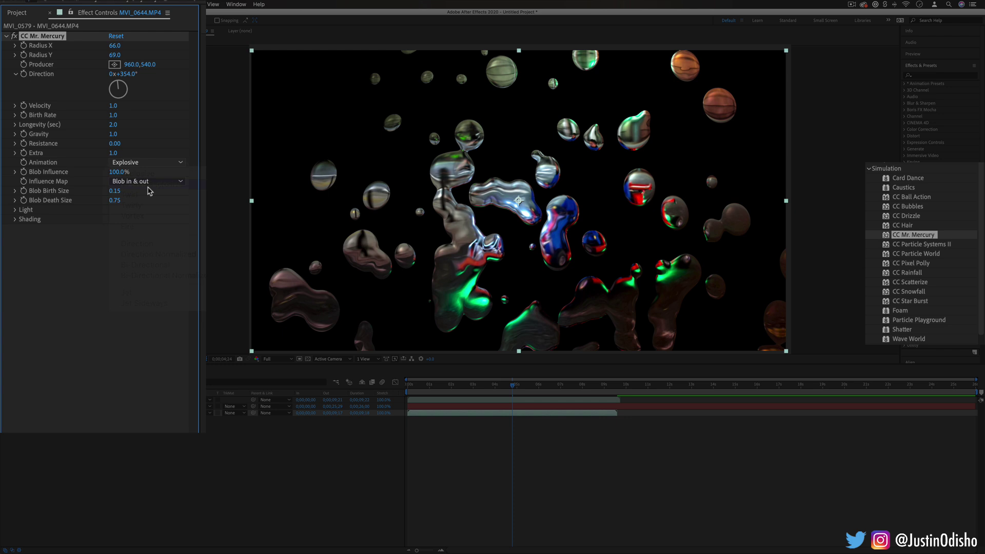
pyautogui.click(154, 162)
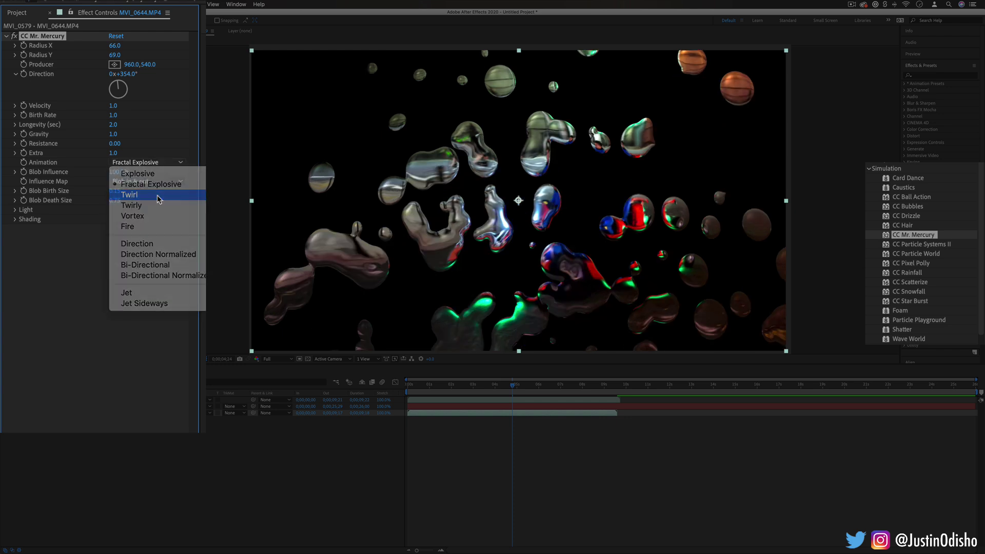
pyautogui.click(187, 195)
pyautogui.moveTo(512, 384); pyautogui.dragTo(487, 384)
pyautogui.click(154, 181)
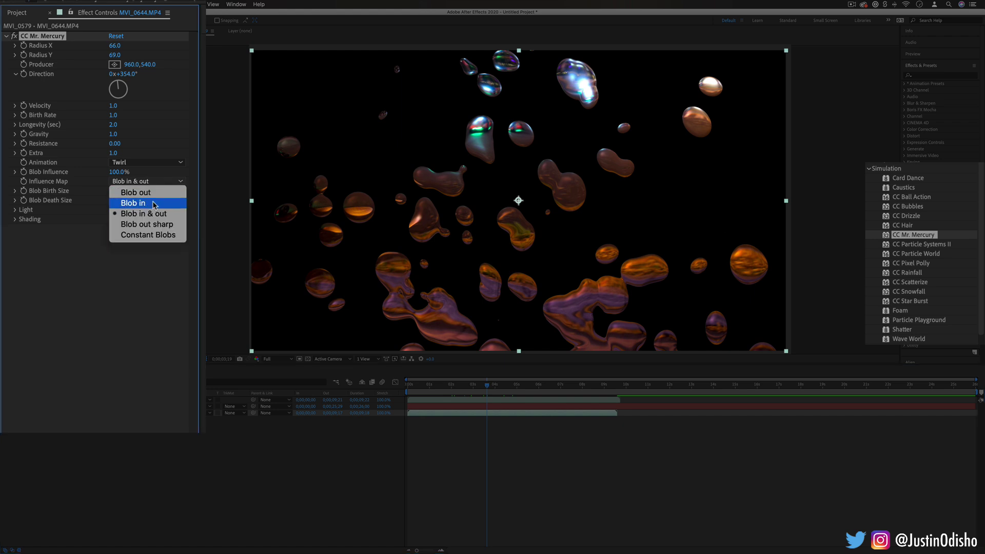
pyautogui.click(163, 225)
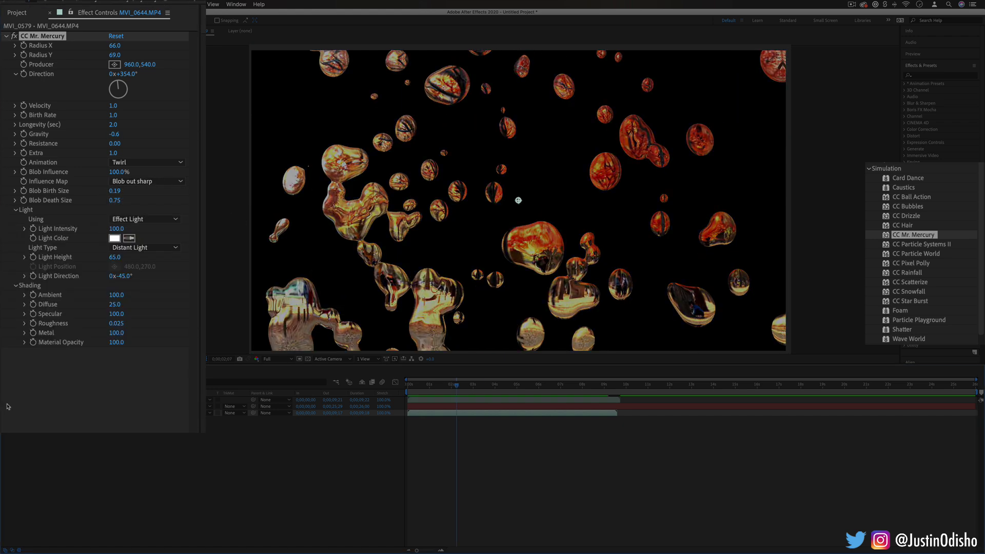
# Step: Show Black Solid 2, apply CC Mr. Mercury to it, and scrub through time to preview the gradient blobs
pyautogui.click(7, 406)
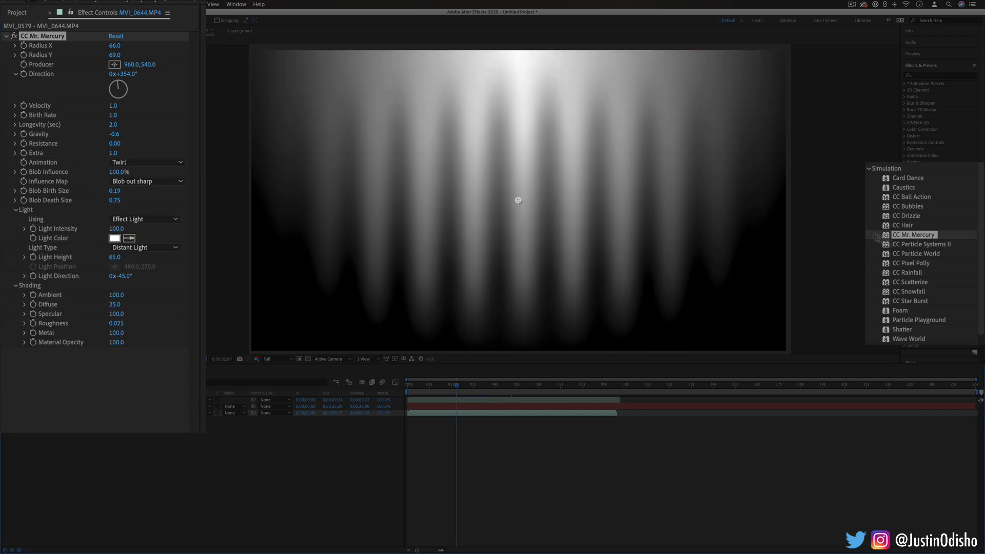
pyautogui.click(658, 192)
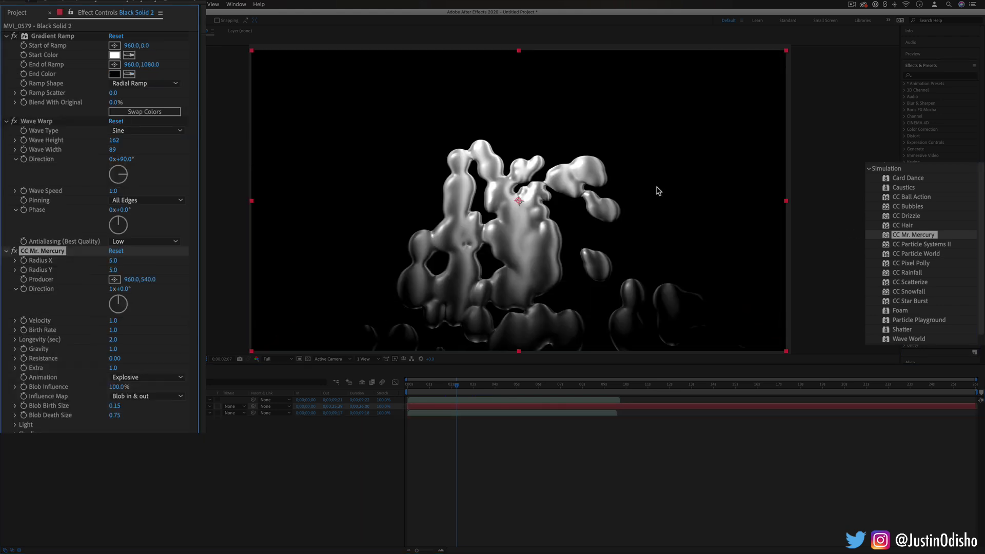
pyautogui.moveTo(454, 397); pyautogui.dragTo(524, 385)
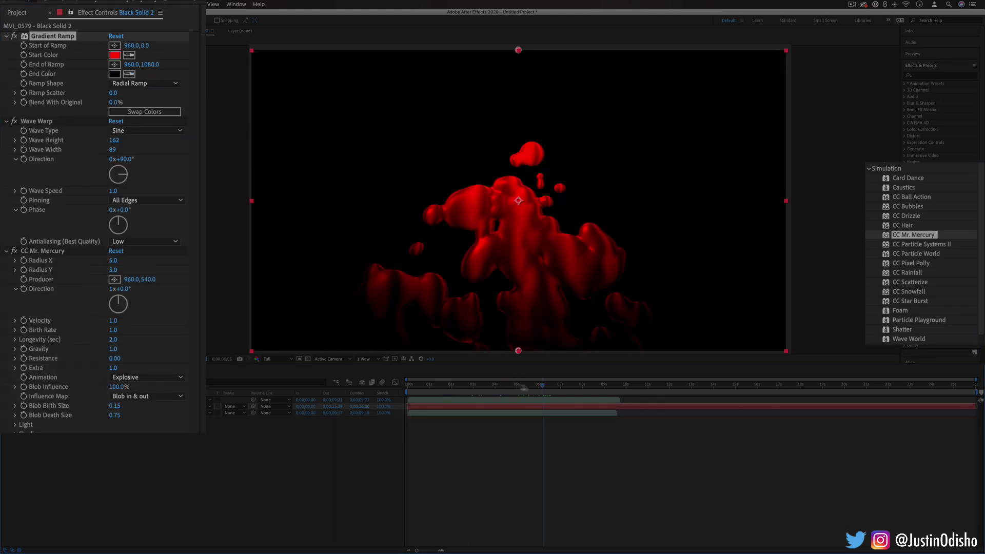
pyautogui.moveTo(523, 389); pyautogui.dragTo(555, 385)
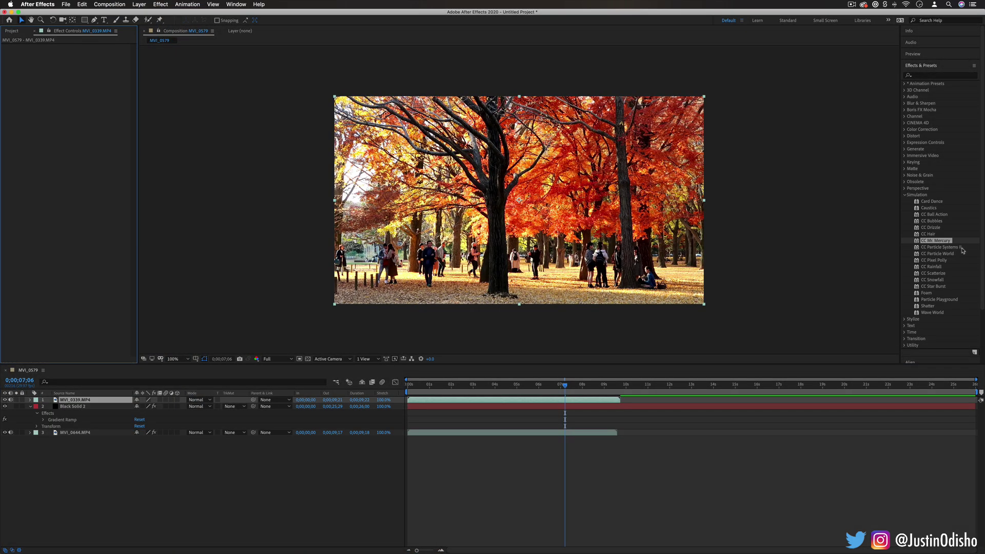
# Step: Apply CC Particle Systems II to MVI_0339.MP4 with Longevity 0.5, Position 946.0,540.0, Radius X 21.0 and Radius Y 3.0
pyautogui.moveTo(961, 248); pyautogui.dragTo(543, 189)
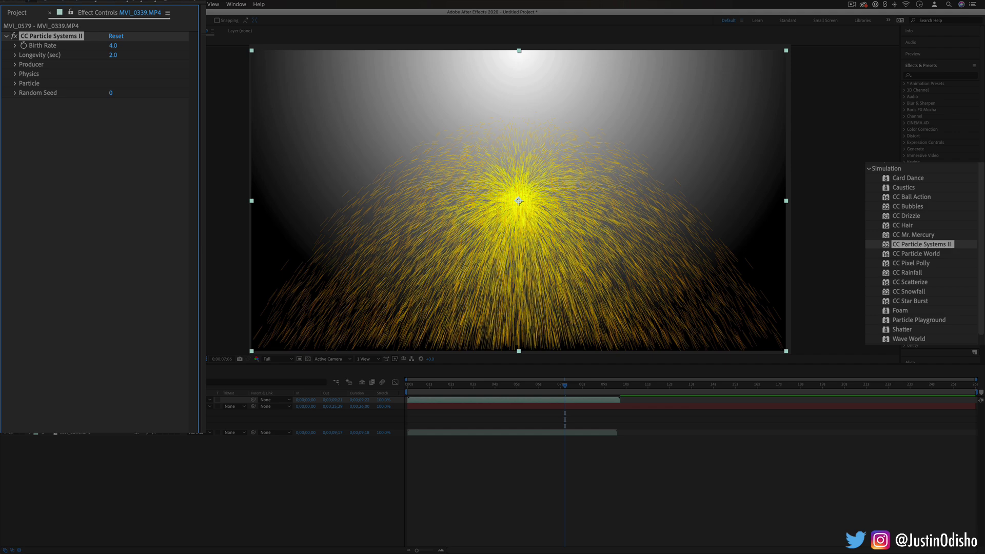
pyautogui.moveTo(564, 386); pyautogui.dragTo(492, 384)
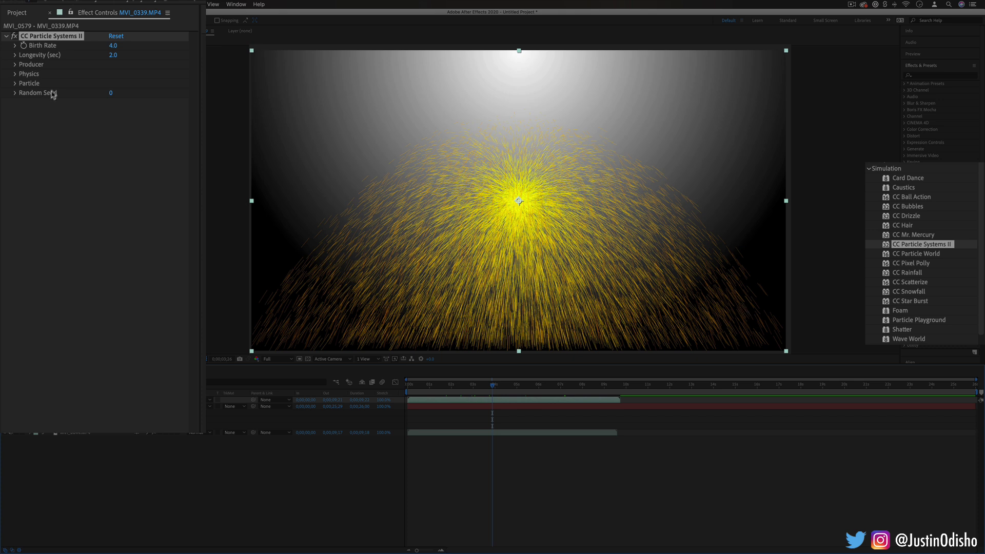
pyautogui.click(15, 54)
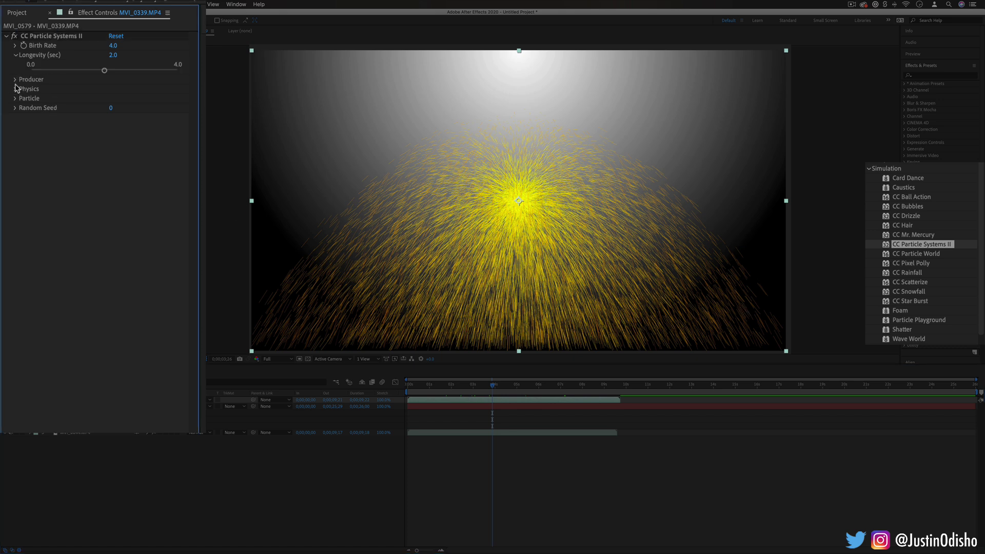
pyautogui.click(15, 80)
pyautogui.moveTo(101, 71); pyautogui.dragTo(48, 70)
pyautogui.moveTo(125, 91)
pyautogui.mouseDown()
pyautogui.moveTo(169, 92)
pyautogui.moveTo(101, 102)
pyautogui.moveTo(121, 99)
pyautogui.mouseUp()
# Step: Try Twirl as the particle Physics Animation, settle on Fire, and raise Velocity to 6.7
pyautogui.click(15, 117)
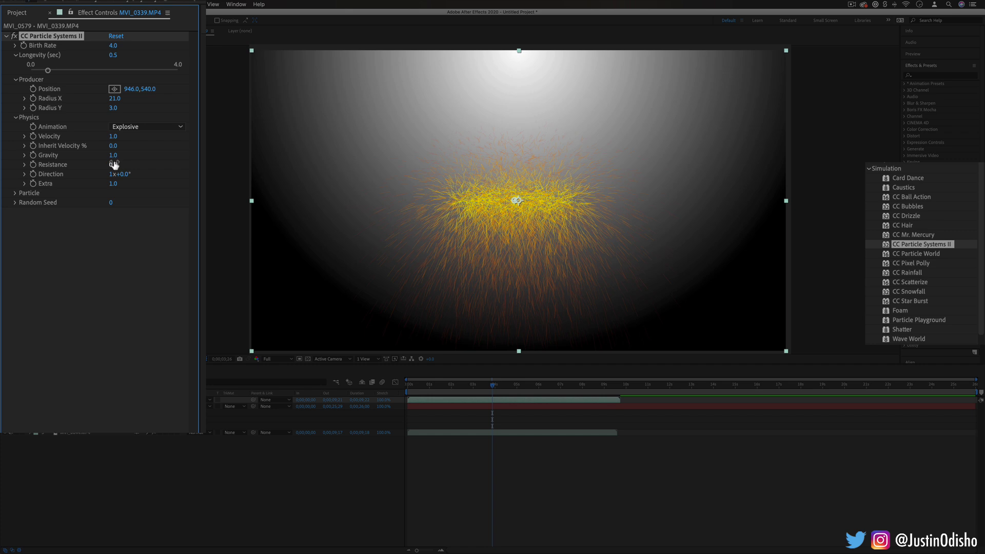
pyautogui.click(145, 127)
pyautogui.click(141, 160)
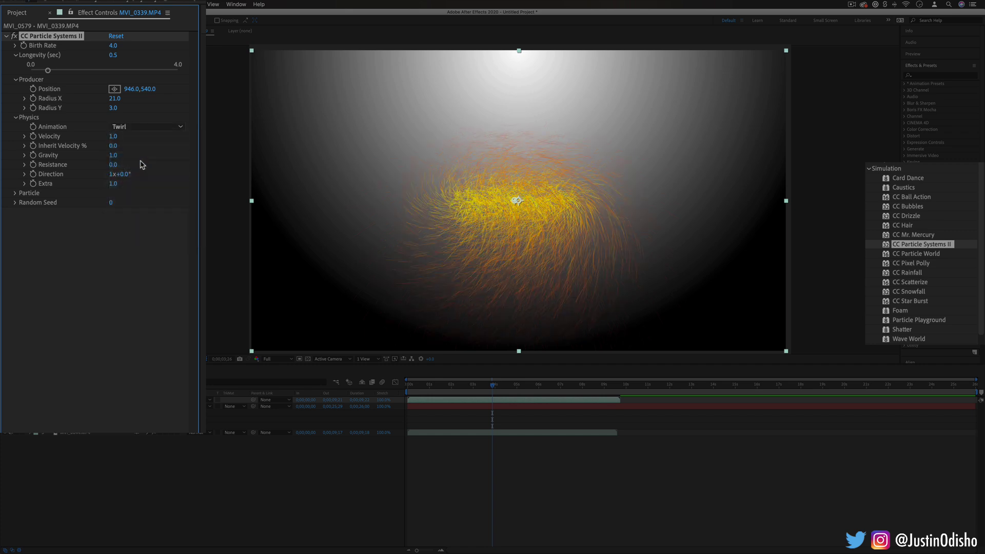
pyautogui.click(172, 127)
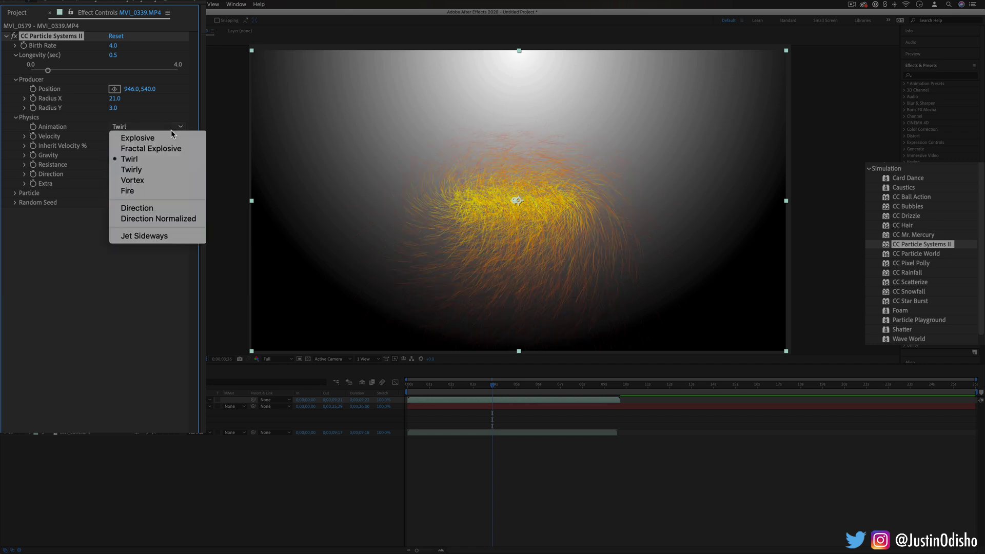
pyautogui.click(164, 191)
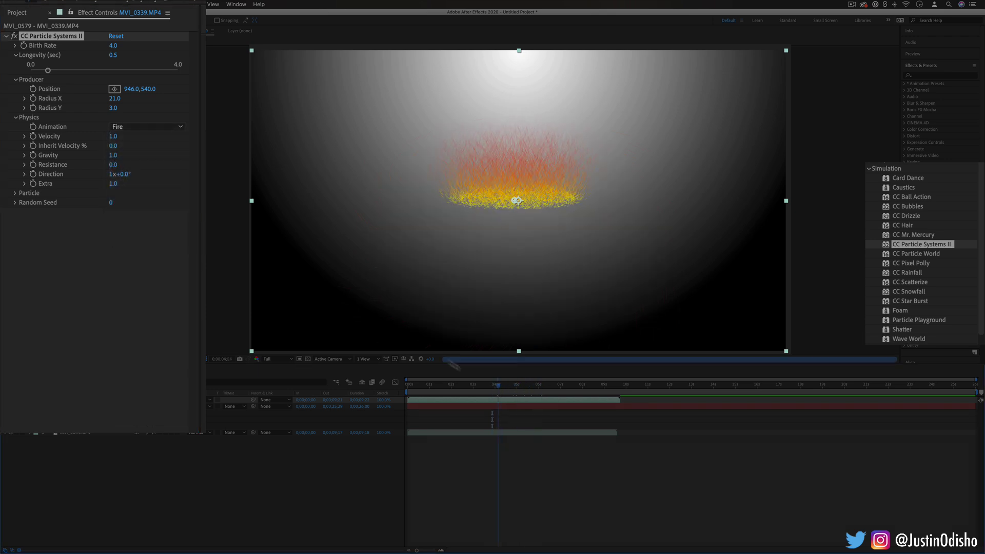
pyautogui.moveTo(114, 137); pyautogui.dragTo(143, 136)
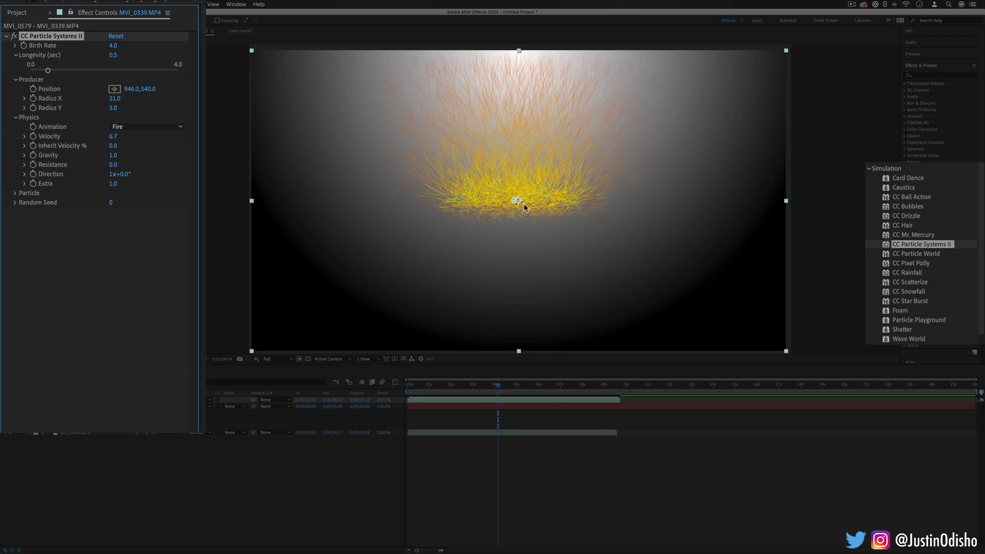
# Step: Change the Birth Color of the CC Particle Systems II particles, trying blue among other hues
pyautogui.click(14, 193)
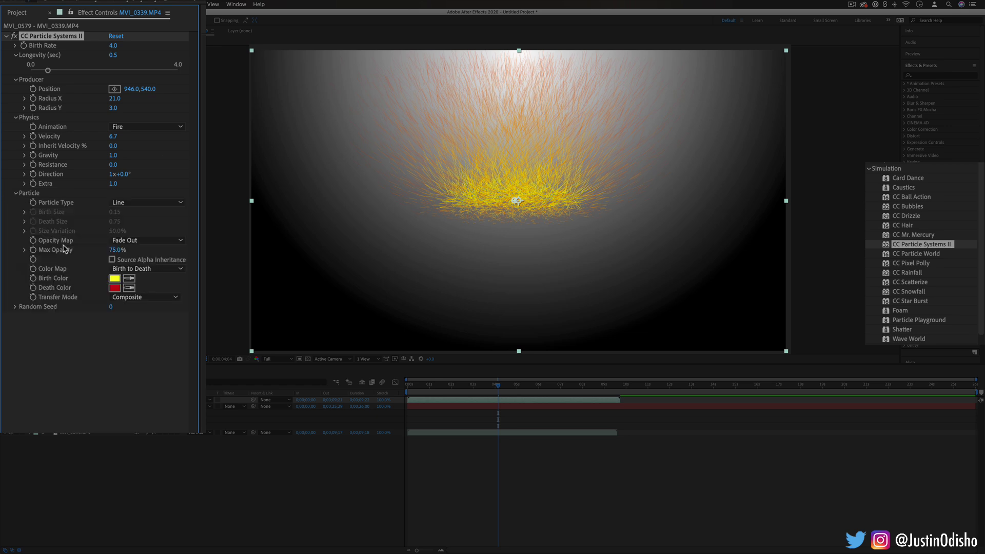
pyautogui.click(114, 279)
pyautogui.click(412, 413)
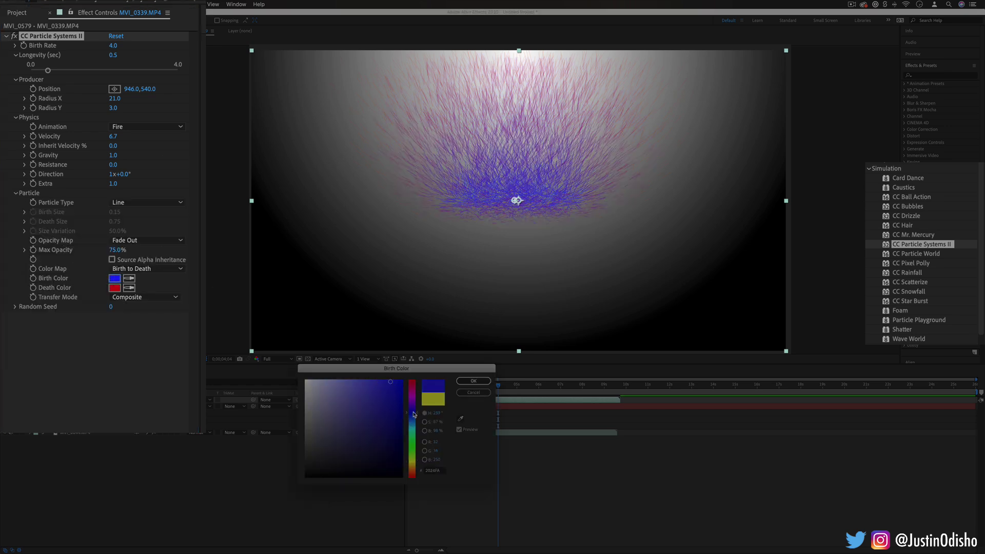
pyautogui.click(403, 381)
pyautogui.moveTo(401, 455)
pyautogui.mouseDown()
pyautogui.moveTo(402, 380)
pyautogui.moveTo(411, 460)
pyautogui.moveTo(421, 442)
pyautogui.mouseUp()
pyautogui.click(474, 380)
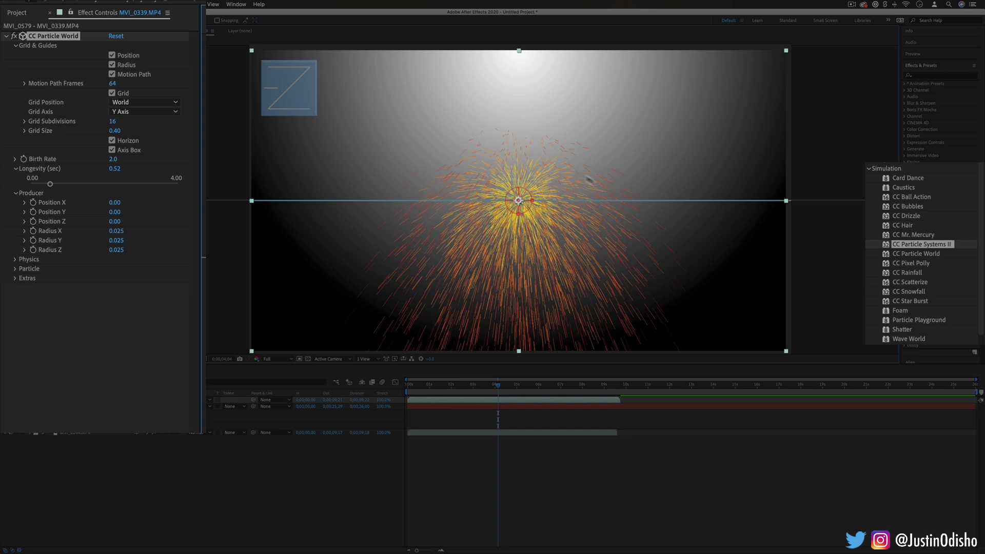
# Step: Rotate the 3D view of the CC Particle World effect using its axis box
pyautogui.moveTo(302, 92); pyautogui.dragTo(432, 45)
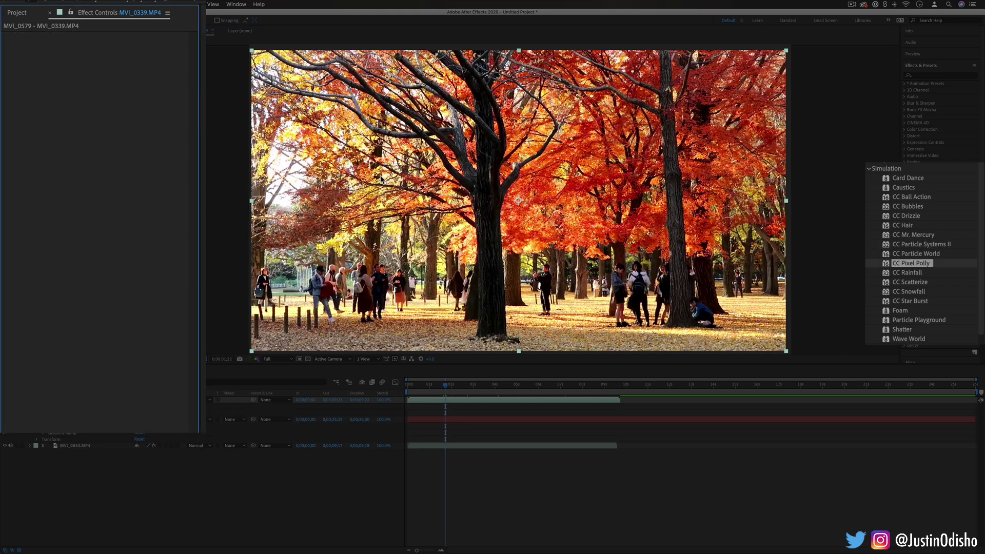
# Step: Apply CC Pixel Polly to MVI_0339.MP4 and keyframe its Start Time, setting it to 3.10 at about 3 seconds
pyautogui.moveTo(918, 280); pyautogui.dragTo(529, 214)
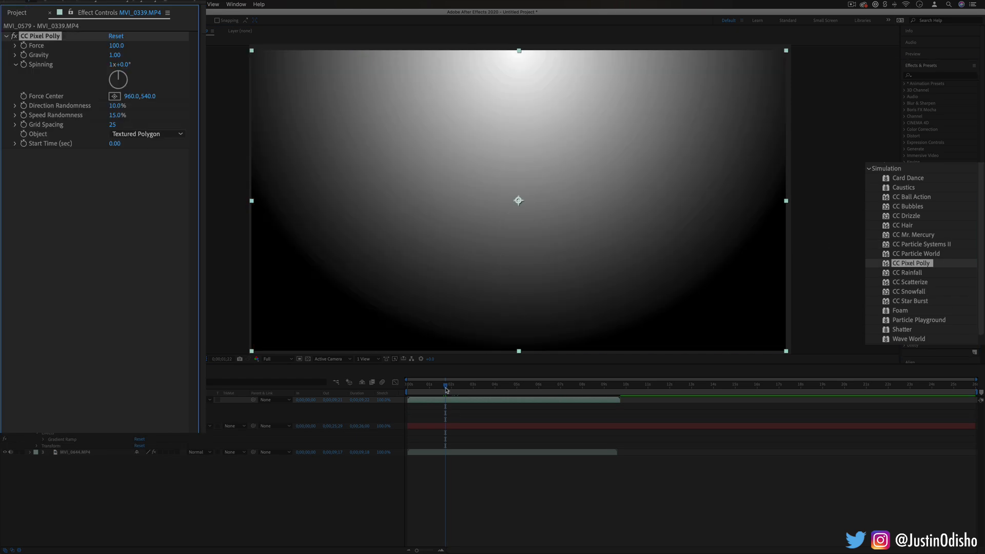
pyautogui.moveTo(446, 390); pyautogui.dragTo(438, 390)
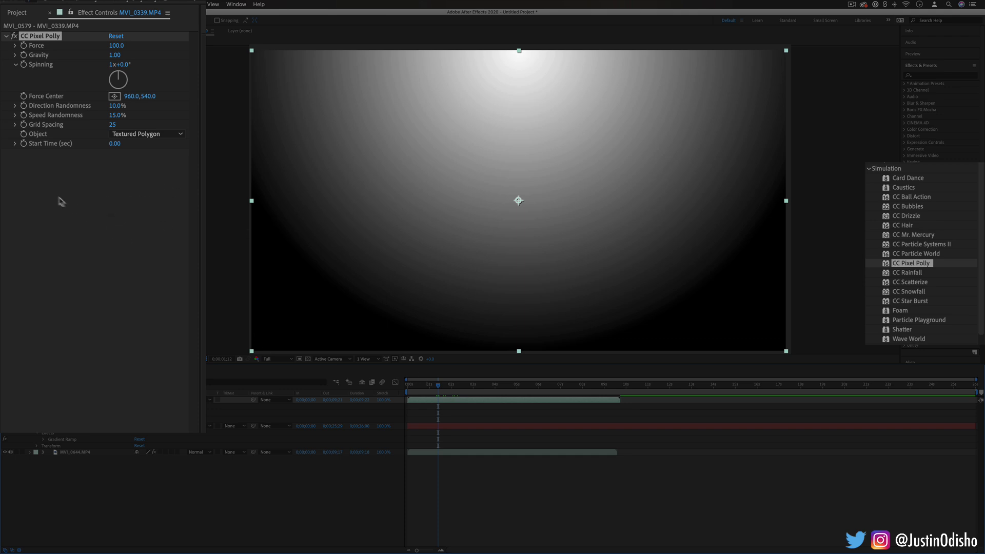
pyautogui.click(24, 144)
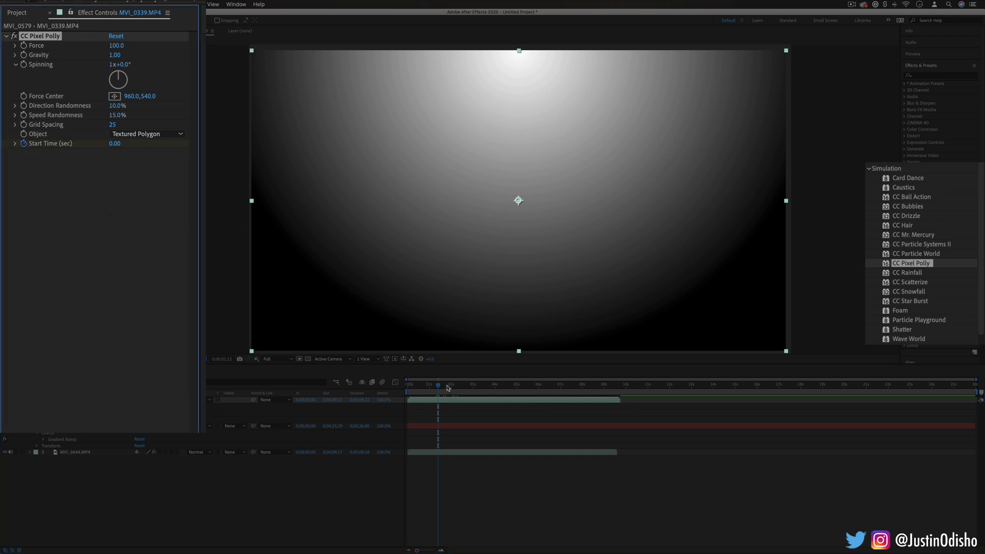
pyautogui.moveTo(438, 385); pyautogui.dragTo(476, 386)
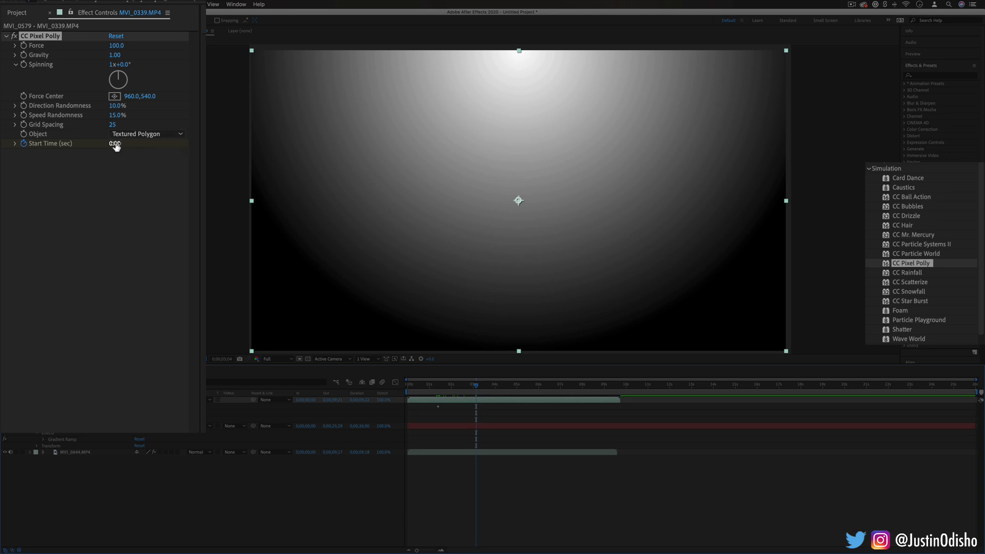
pyautogui.moveTo(116, 146); pyautogui.dragTo(134, 145)
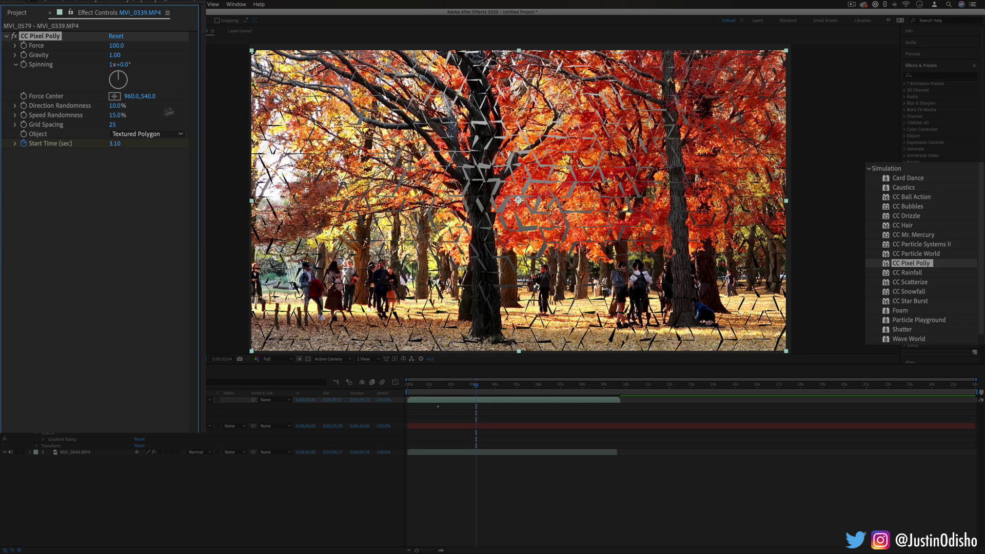
# Step: Try Polygon and Square among CC Pixel Polly's Object types and settle on Textured Square
pyautogui.click(180, 134)
pyautogui.click(173, 147)
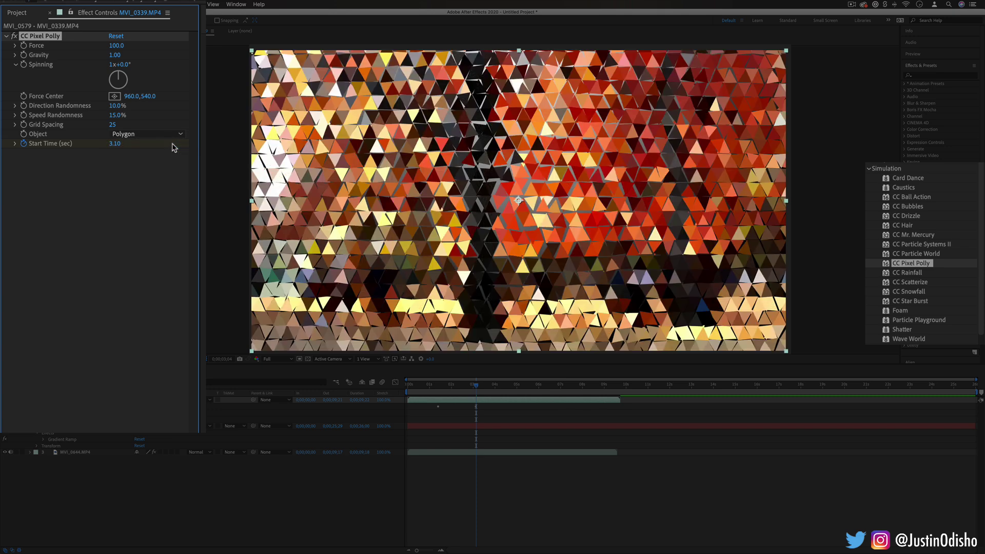
pyautogui.click(171, 134)
pyautogui.click(171, 155)
pyautogui.click(171, 134)
pyautogui.click(168, 176)
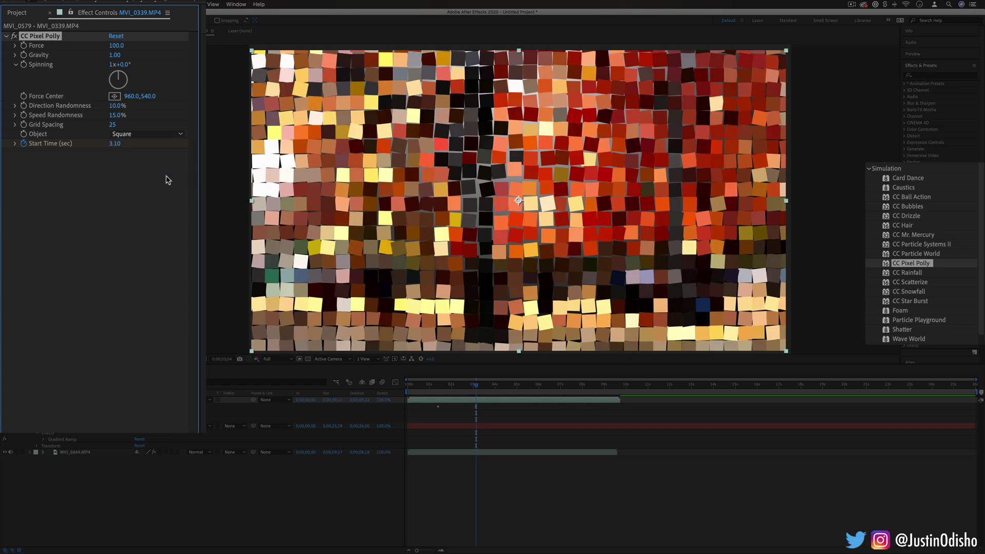
pyautogui.click(166, 134)
pyautogui.click(158, 183)
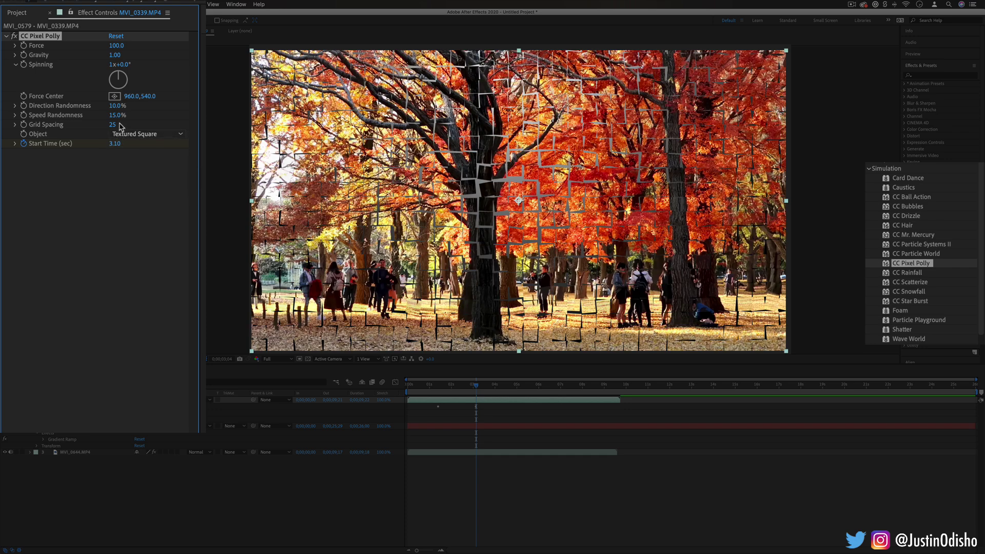
# Step: Set CC Pixel Polly's Grid Spacing to 89, Spinning to 1x+217°, Force to 130.0 and Speed Randomness to 44.0%, and scrub the result
pyautogui.moveTo(112, 127); pyautogui.dragTo(88, 122)
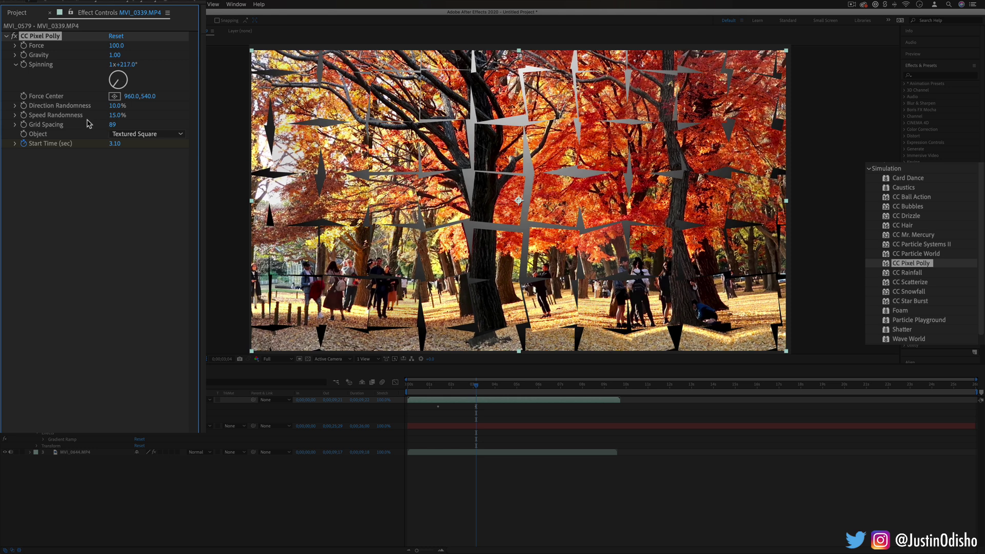
pyautogui.moveTo(145, 48); pyautogui.dragTo(135, 48)
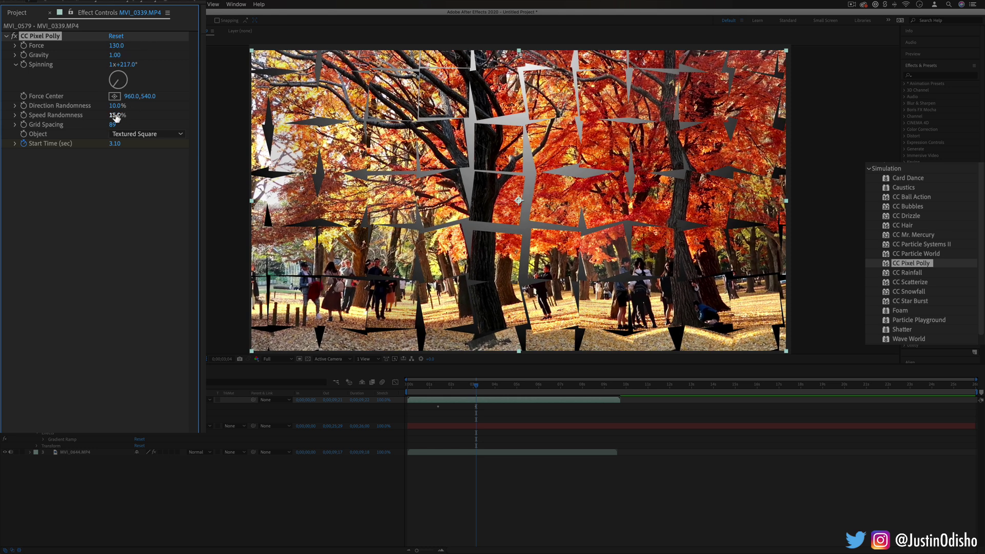
pyautogui.moveTo(116, 117); pyautogui.dragTo(131, 117)
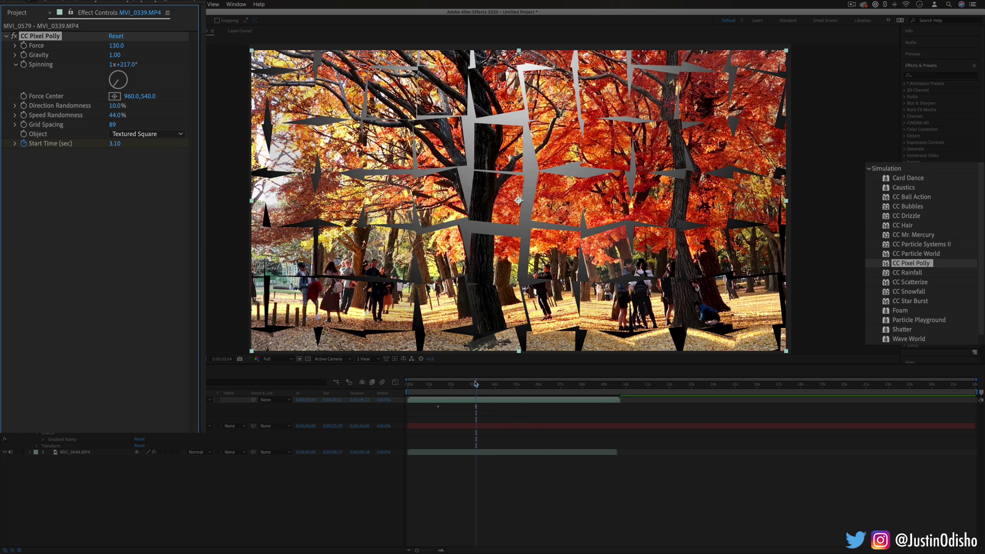
pyautogui.moveTo(475, 381)
pyautogui.mouseDown()
pyautogui.moveTo(451, 383)
pyautogui.moveTo(505, 386)
pyautogui.moveTo(458, 387)
pyautogui.mouseUp()
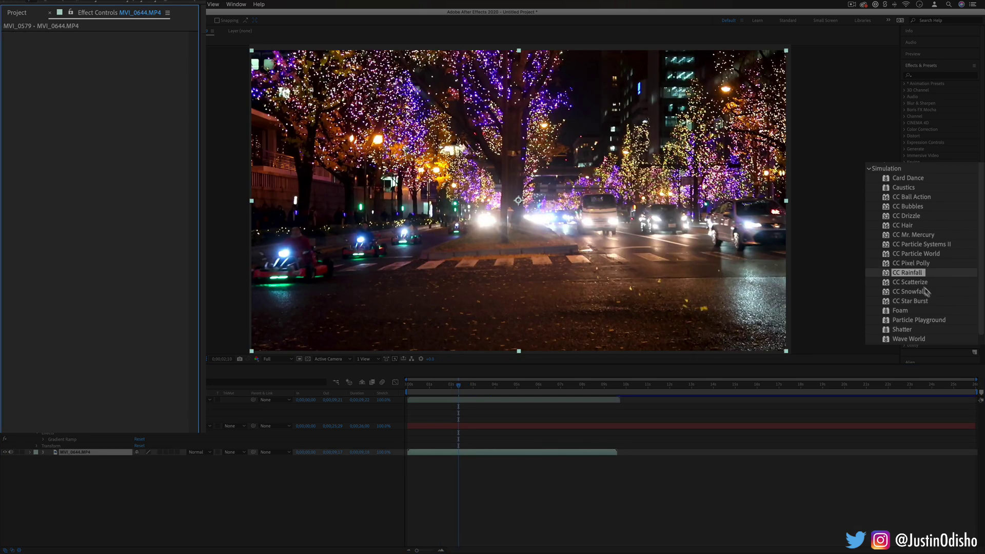
# Step: Apply CC Rainfall to MVI_0644.MP4, set Drops to 800, Size to 3.06, Wind to 380.0 and a light blue Color, and preview it
pyautogui.doubleClick(915, 275)
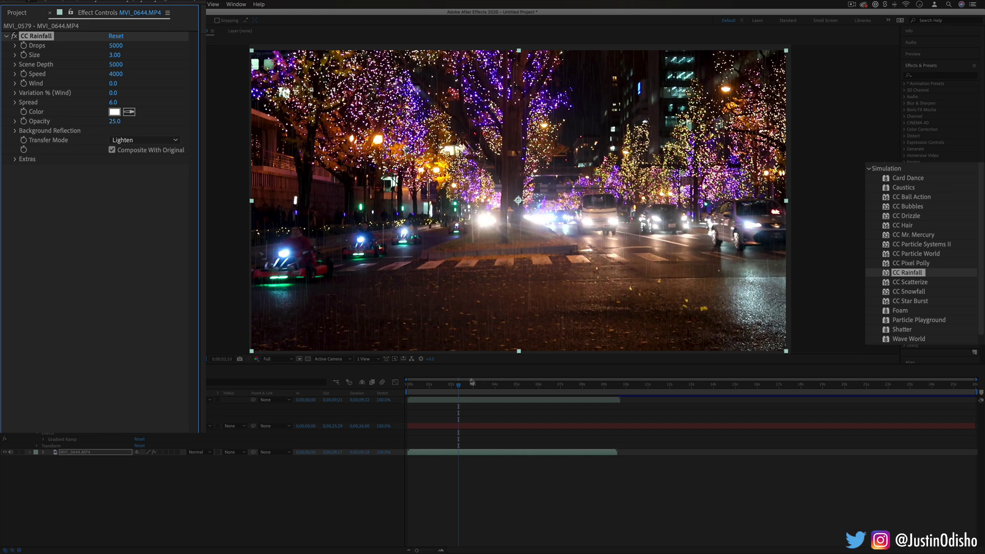
pyautogui.moveTo(459, 388)
pyautogui.mouseDown()
pyautogui.moveTo(518, 389)
pyautogui.moveTo(464, 387)
pyautogui.mouseUp()
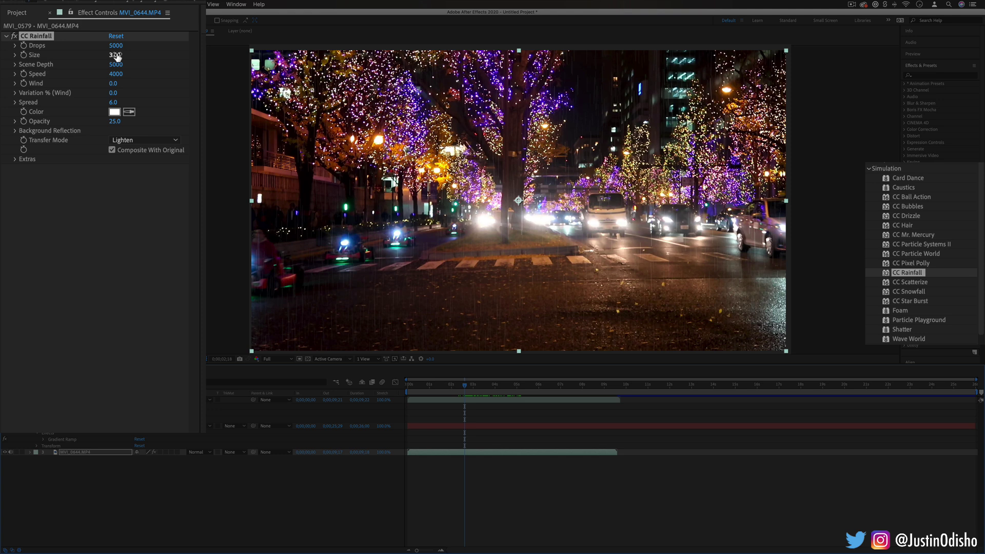
pyautogui.moveTo(117, 57); pyautogui.dragTo(105, 54)
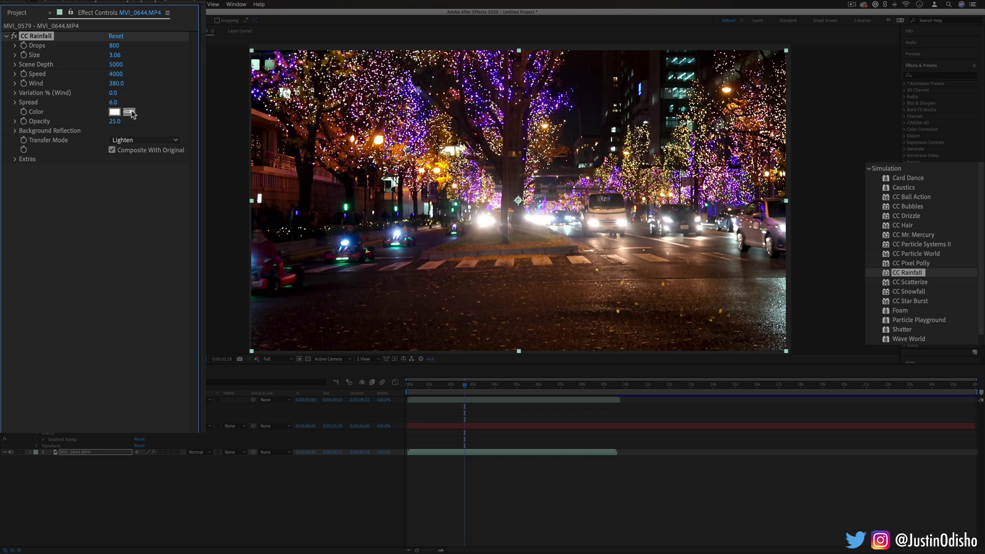
pyautogui.click(112, 111)
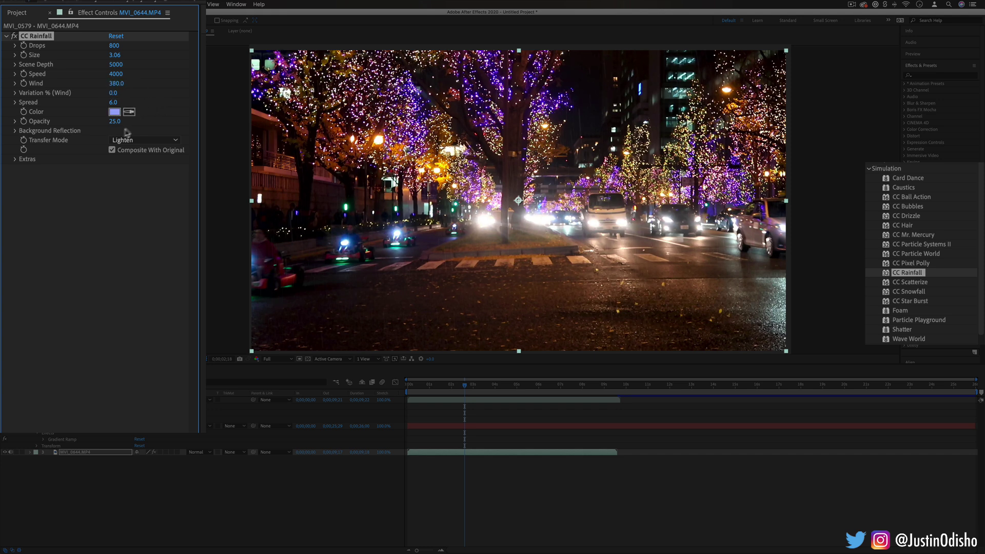
pyautogui.click(15, 160)
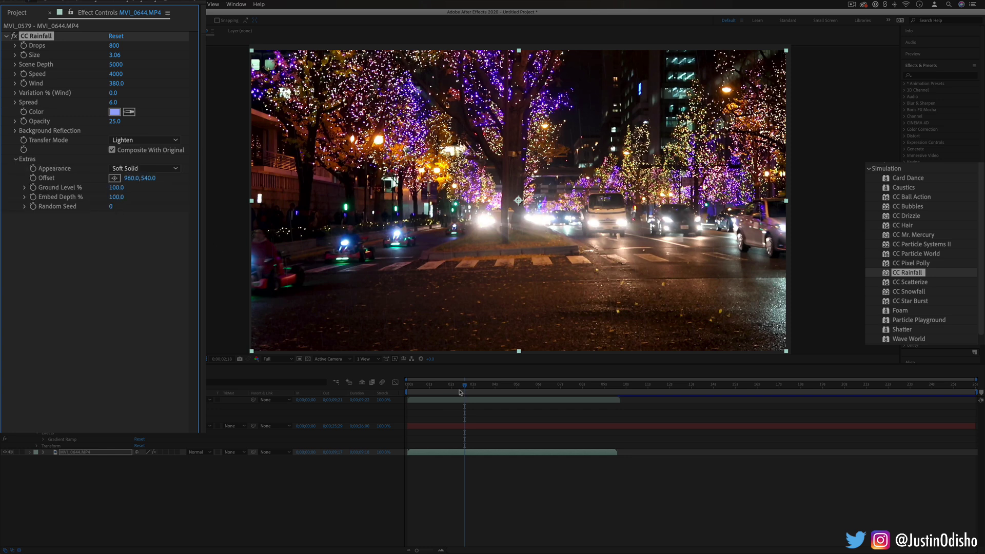
pyautogui.press('space')
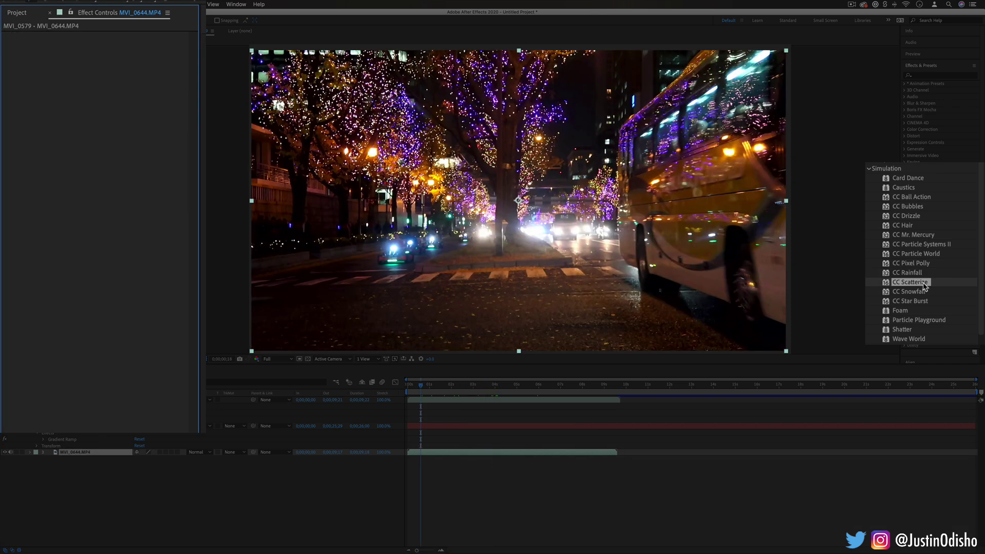
# Step: Apply CC Scatterize to MVI_0644.MP4, raise Scatter to 243.0 and try out the remaining controls
pyautogui.moveTo(920, 287); pyautogui.dragTo(412, 170)
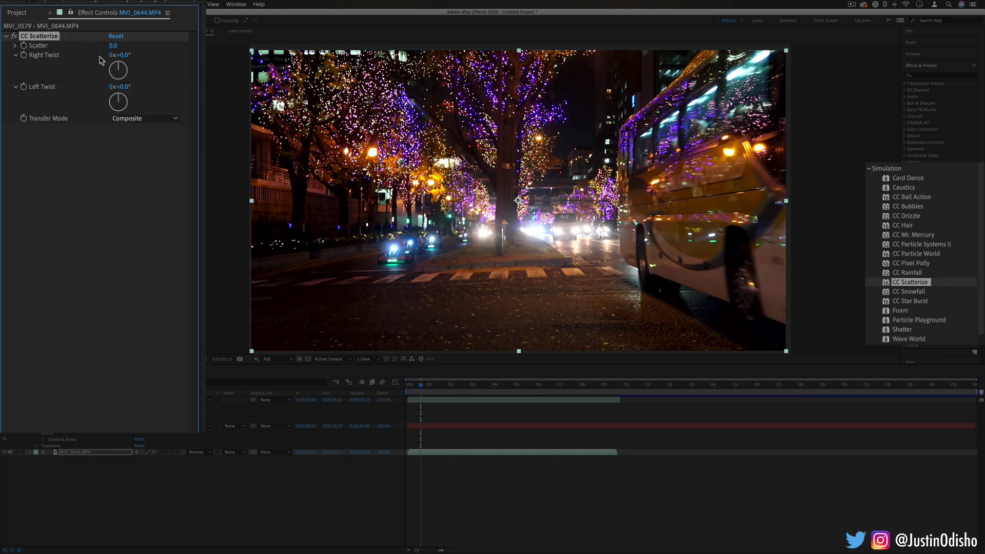
pyautogui.moveTo(126, 47); pyautogui.dragTo(146, 49)
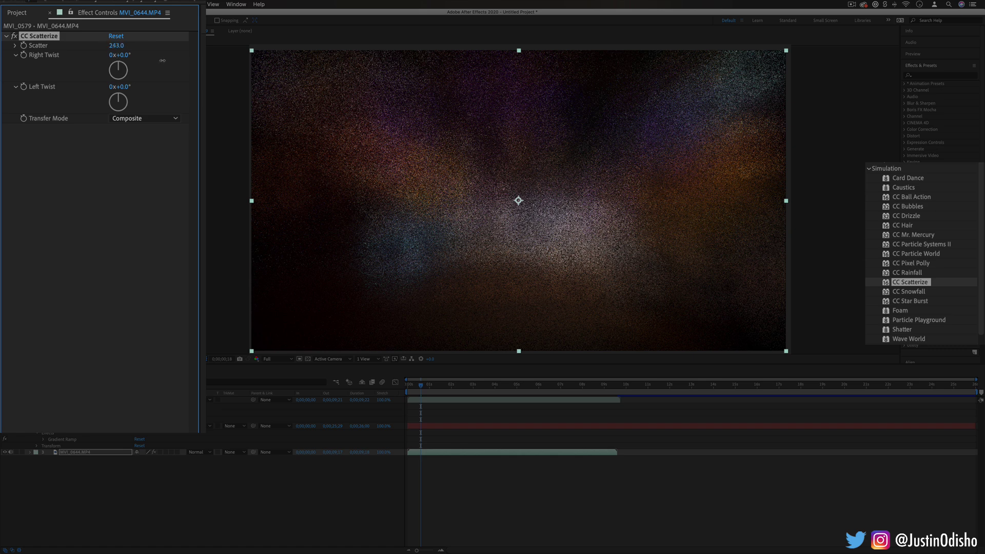
pyautogui.moveTo(162, 61); pyautogui.dragTo(125, 118)
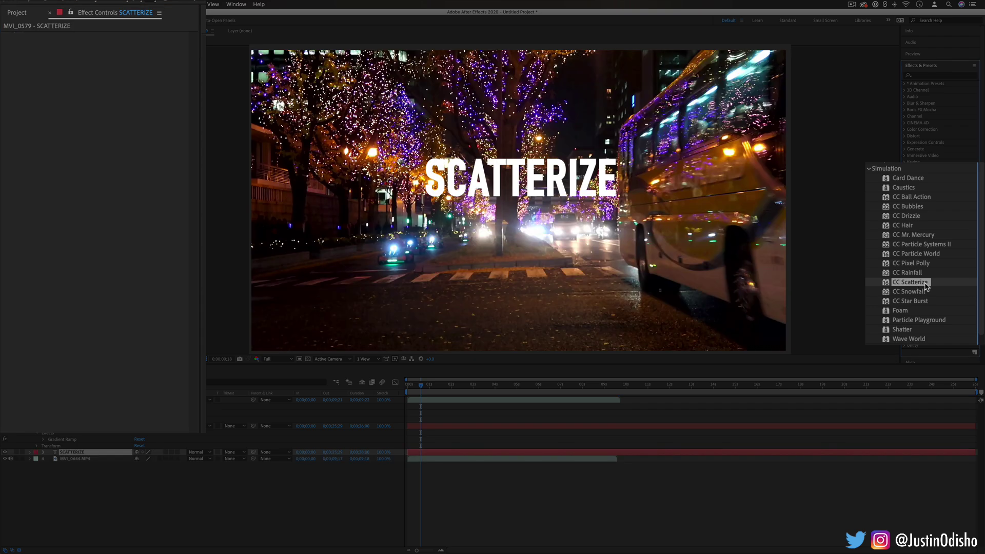
# Step: Apply CC Scatterize to the SCATTERIZE text layer and experiment with Scatter at 212.0 and Right Twist at 0x+223.0°
pyautogui.moveTo(925, 285); pyautogui.dragTo(518, 200)
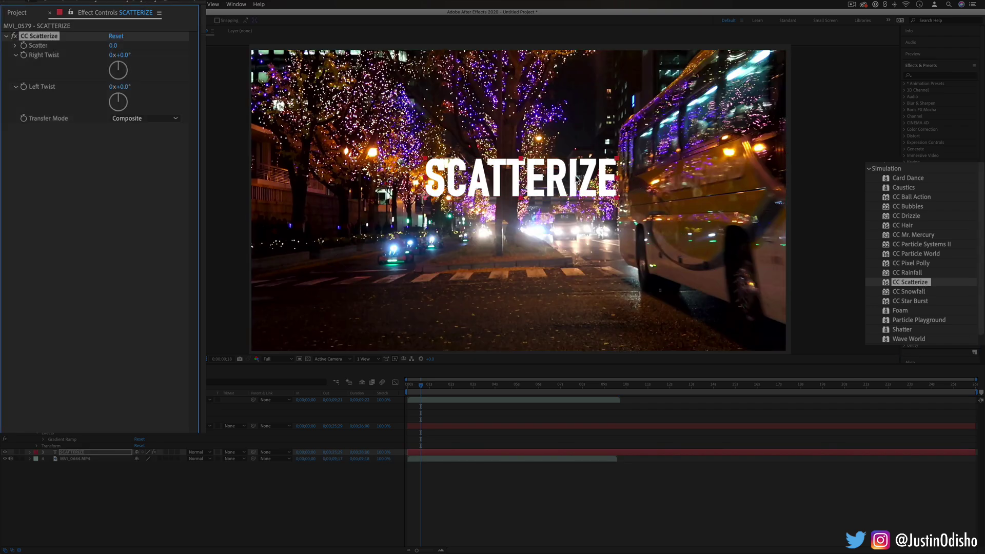
pyautogui.moveTo(131, 86); pyautogui.dragTo(540, 44)
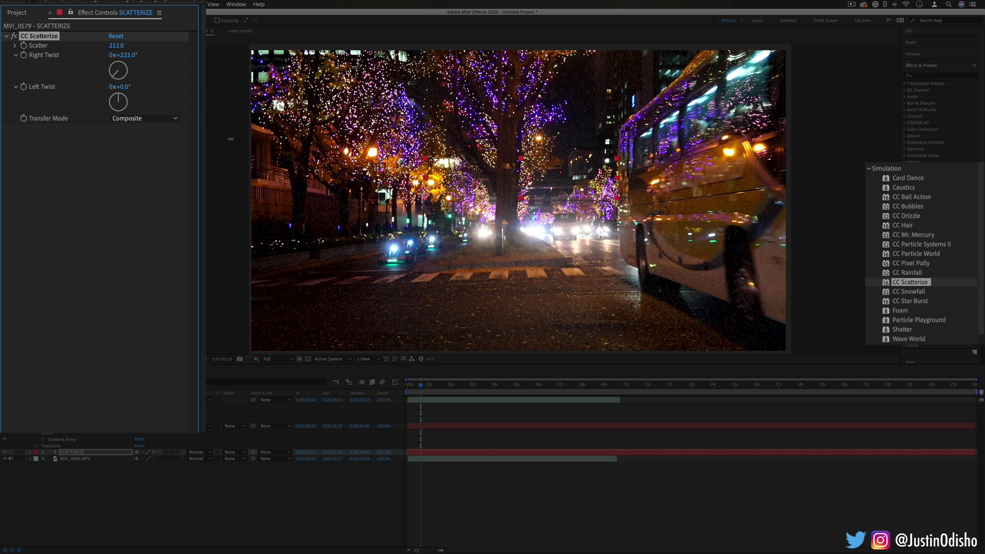
pyautogui.moveTo(231, 138); pyautogui.dragTo(168, 139)
pyautogui.moveTo(110, 58); pyautogui.dragTo(205, 123)
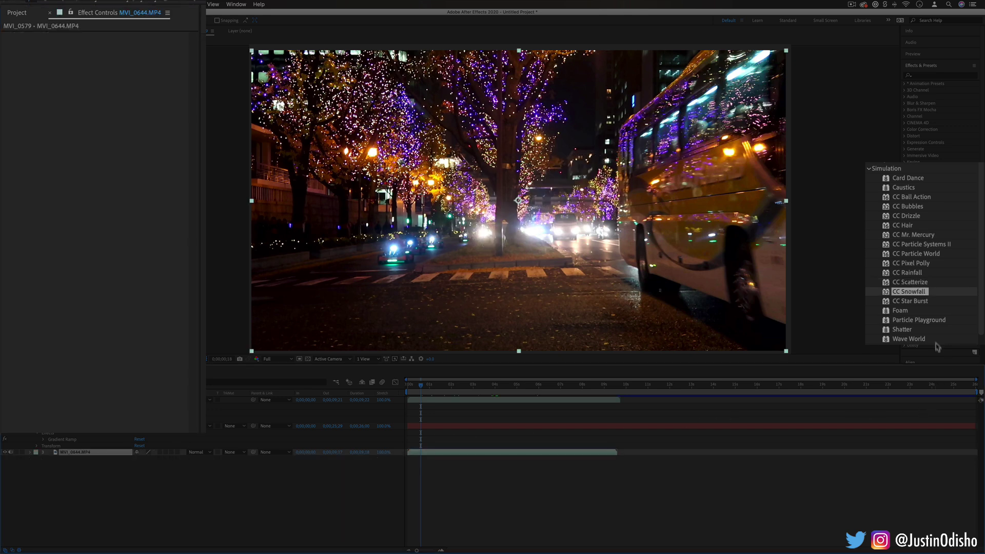
# Step: Apply CC Snowfall to MVI_0644.MP4, set the flake Size to 15.00 and raise the Wind
pyautogui.moveTo(926, 294); pyautogui.dragTo(473, 205)
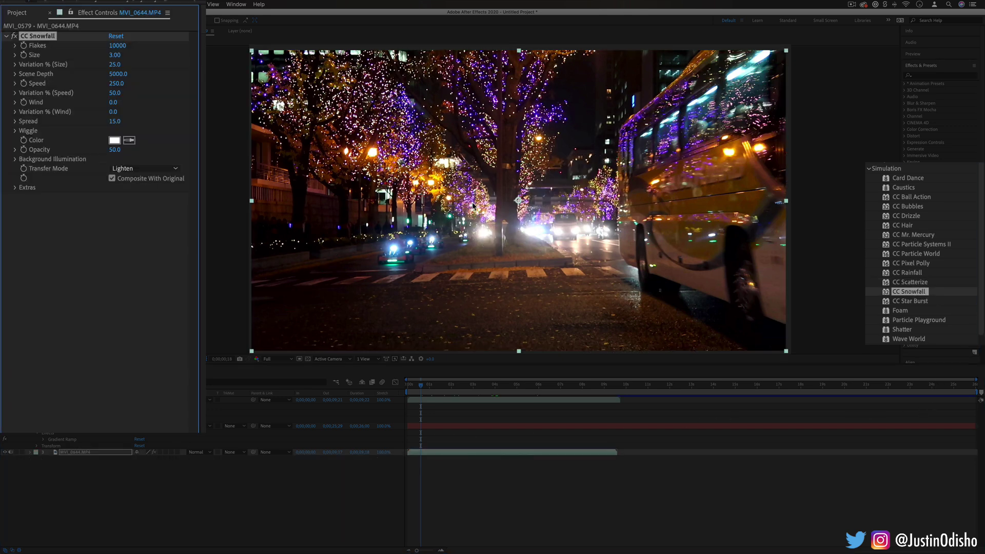
pyautogui.moveTo(426, 389); pyautogui.dragTo(453, 385)
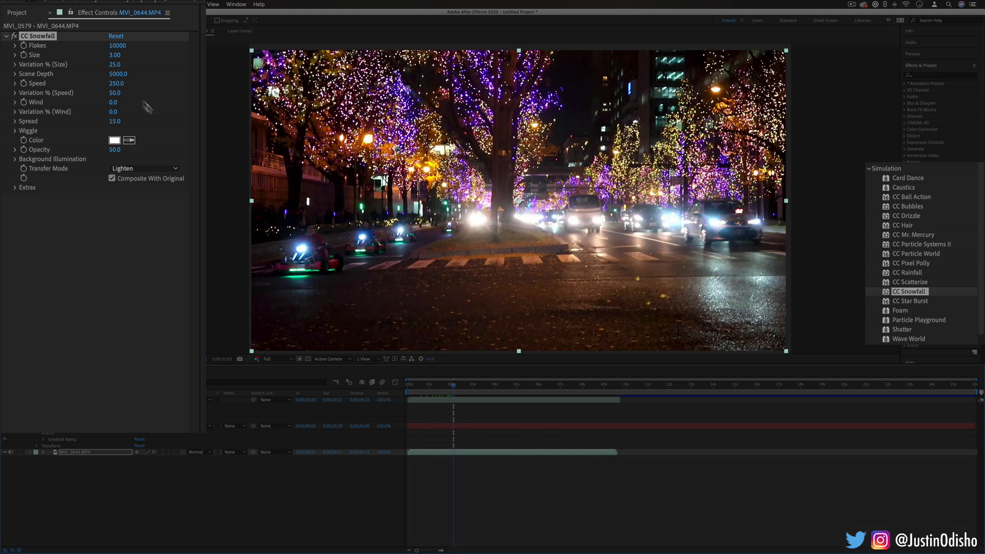
pyautogui.moveTo(114, 56); pyautogui.dragTo(145, 54)
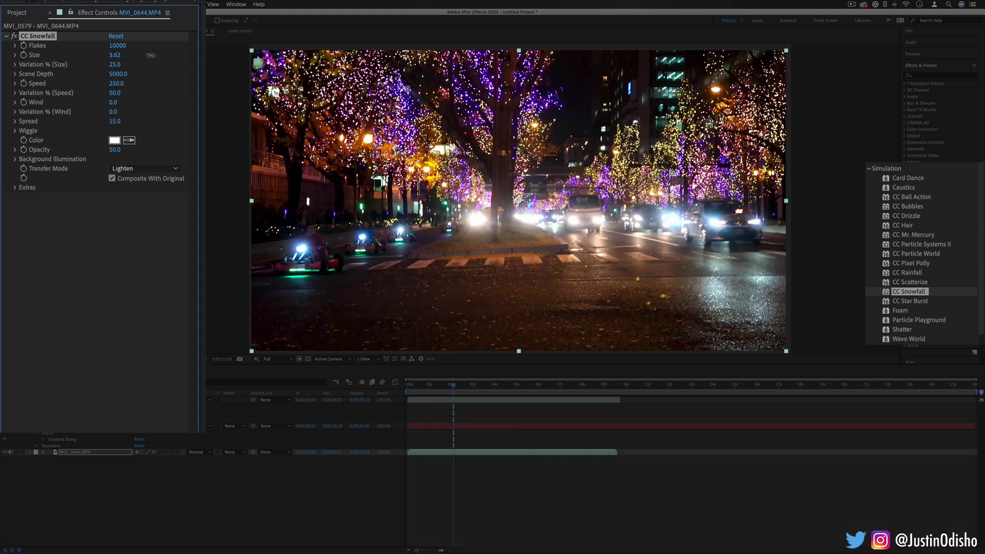
pyautogui.moveTo(453, 384); pyautogui.dragTo(539, 385)
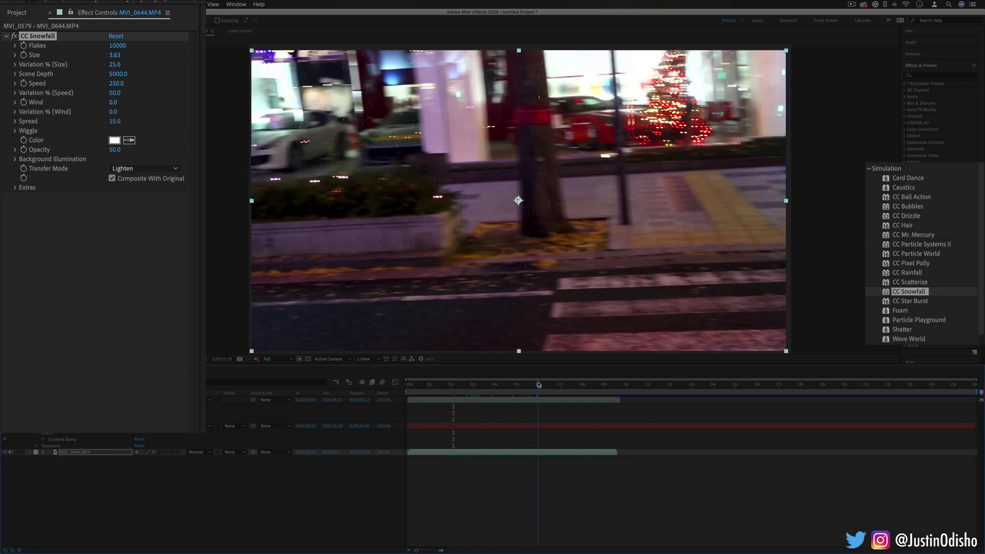
pyautogui.moveTo(115, 55); pyautogui.dragTo(156, 54)
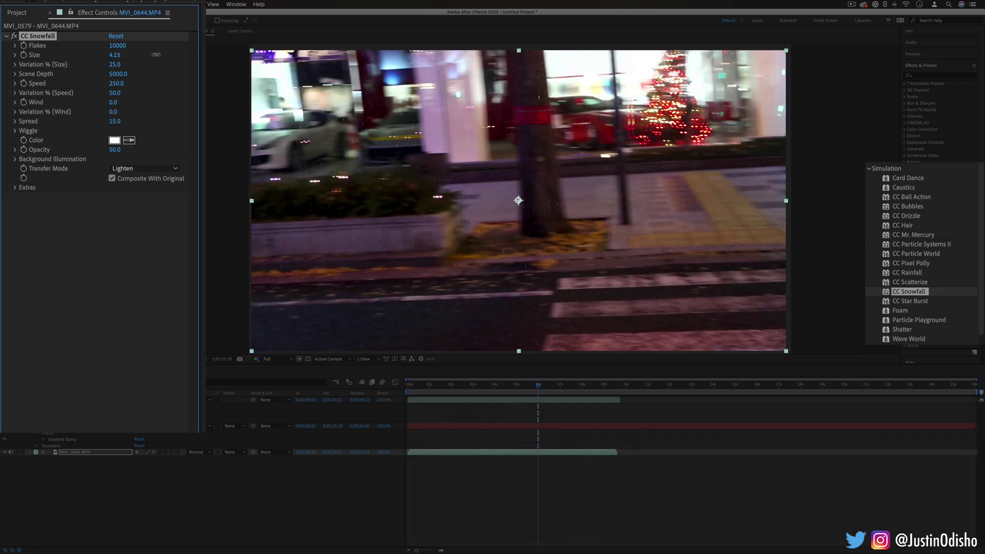
pyautogui.moveTo(590, 88); pyautogui.dragTo(823, 88)
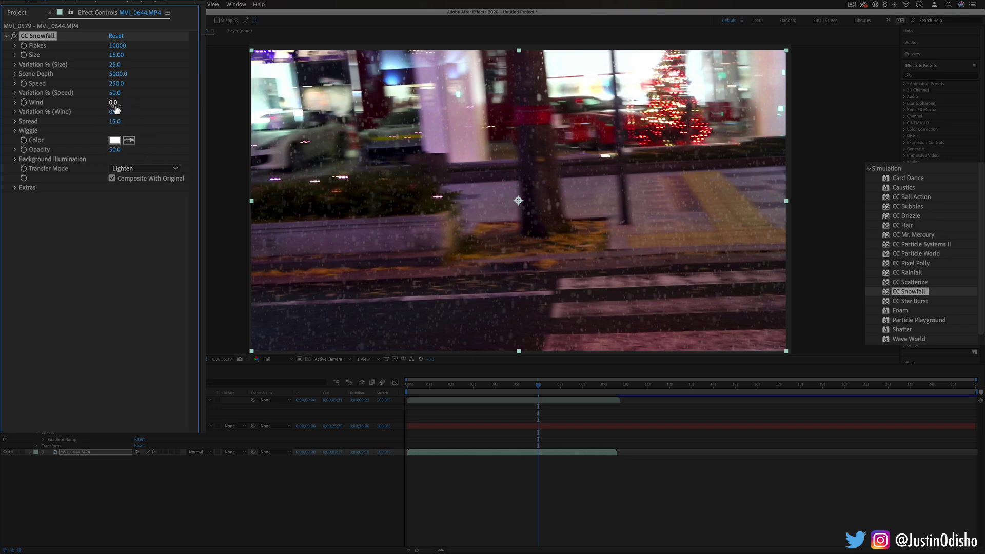
pyautogui.moveTo(113, 102); pyautogui.dragTo(188, 103)
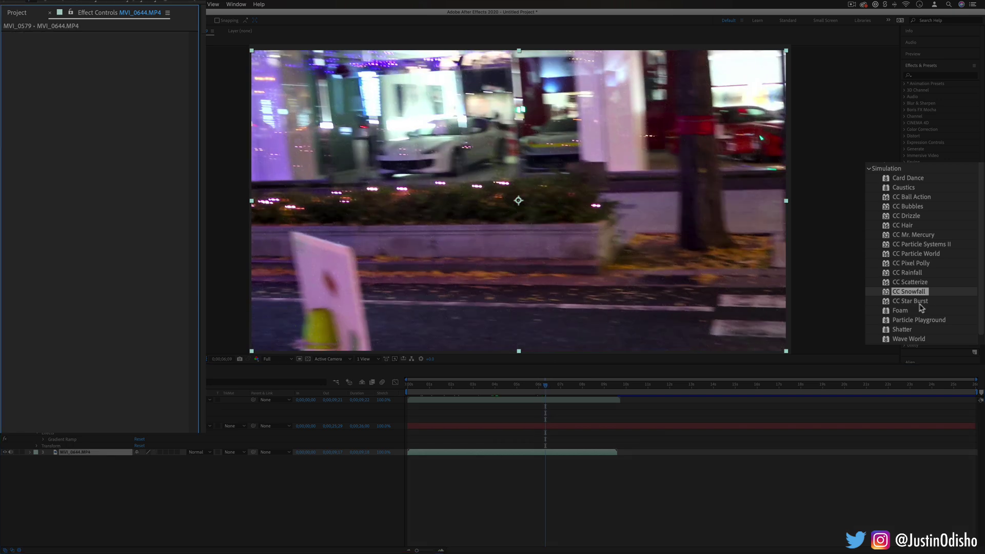
# Step: Apply CC Star Burst to MVI_0644.MP4, set Scatter to 0.0 and Speed to 3.80, and scrub through the result
pyautogui.moveTo(923, 305); pyautogui.dragTo(496, 217)
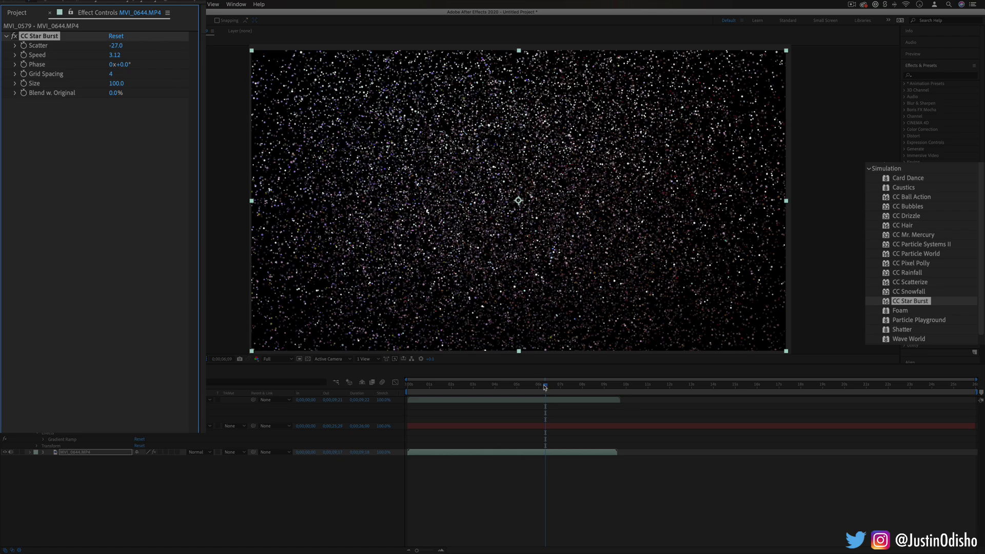
pyautogui.moveTo(545, 386)
pyautogui.mouseDown()
pyautogui.moveTo(484, 386)
pyautogui.moveTo(559, 387)
pyautogui.mouseUp()
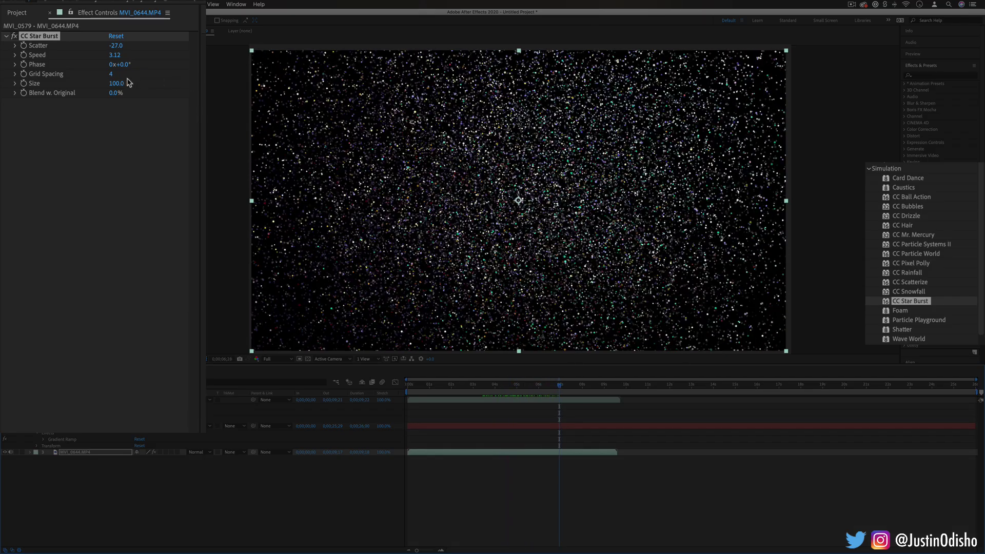
pyautogui.moveTo(116, 45); pyautogui.dragTo(151, 56)
pyautogui.moveTo(531, 388); pyautogui.dragTo(524, 387)
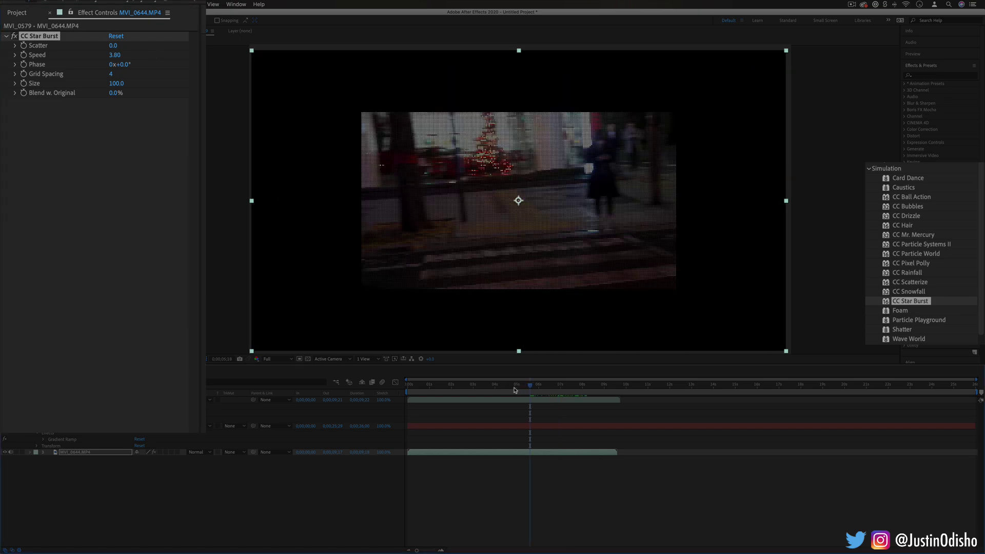
pyautogui.click(516, 385)
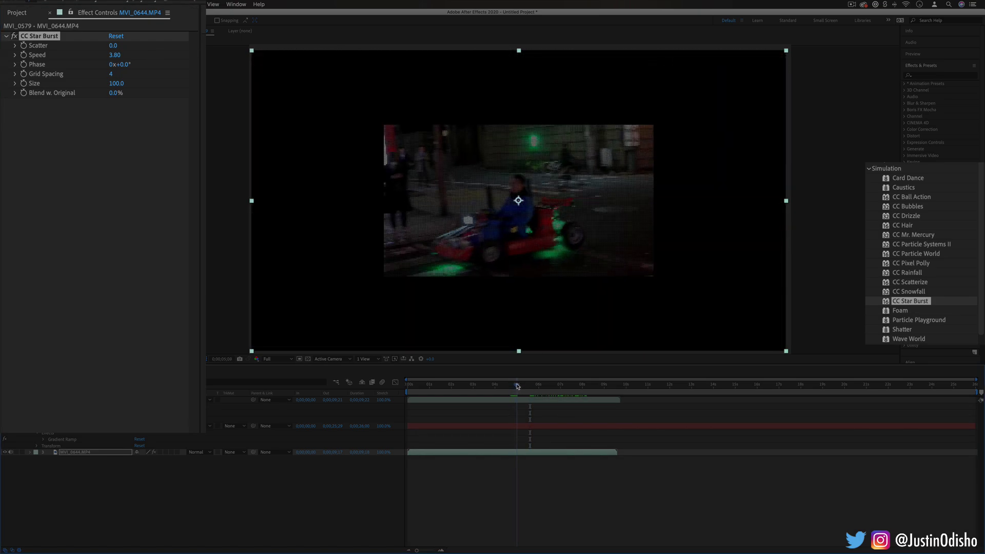
pyautogui.moveTo(517, 385); pyautogui.dragTo(547, 385)
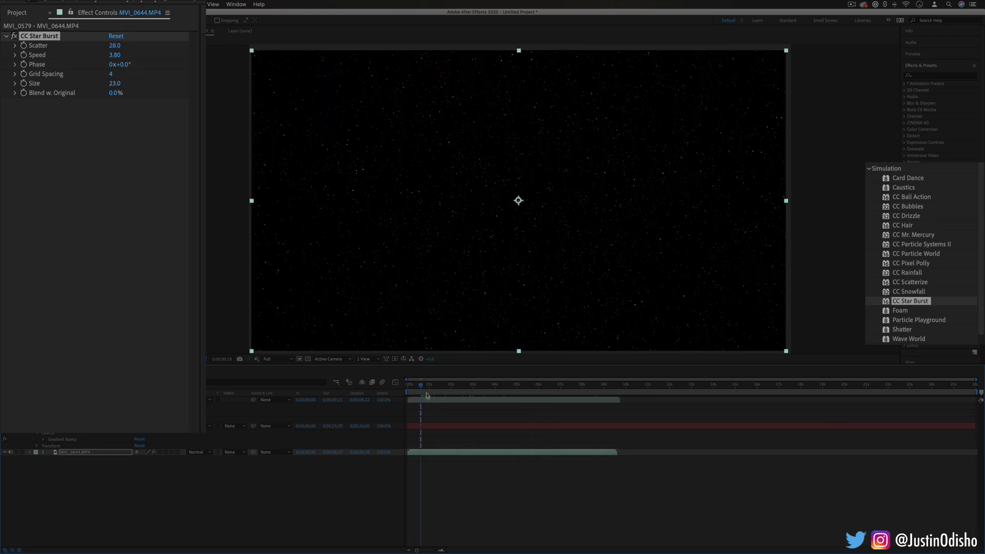
pyautogui.moveTo(425, 385); pyautogui.dragTo(533, 388)
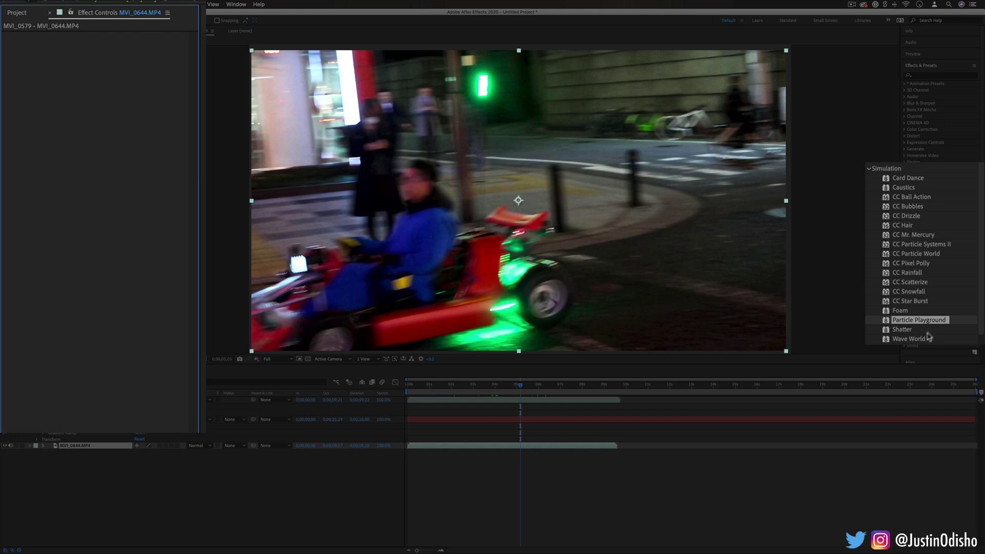
# Step: Apply Particle Playground to MVI_0644.MP4 and set the Cannon's Barrel Radius to 57.00
pyautogui.moveTo(912, 322); pyautogui.dragTo(552, 224)
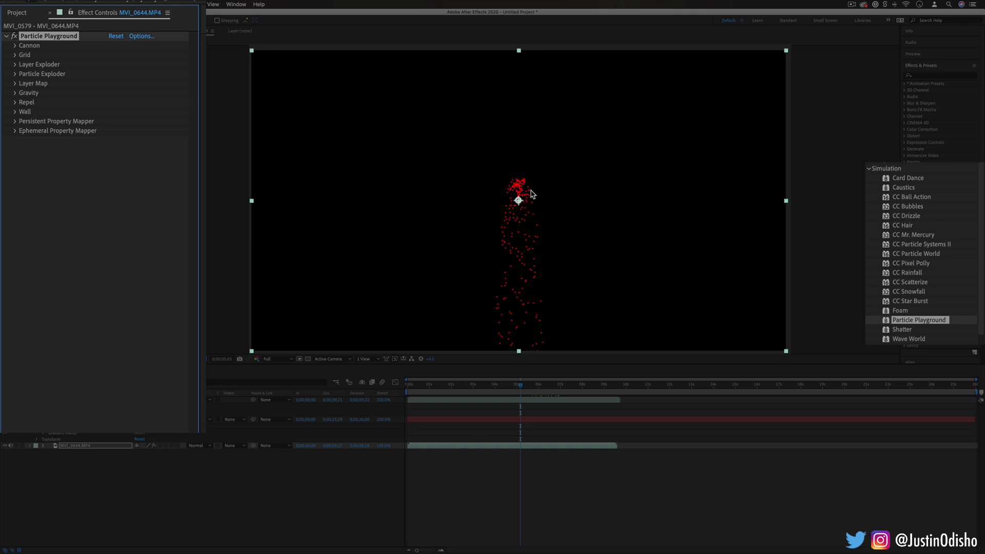
pyautogui.click(15, 45)
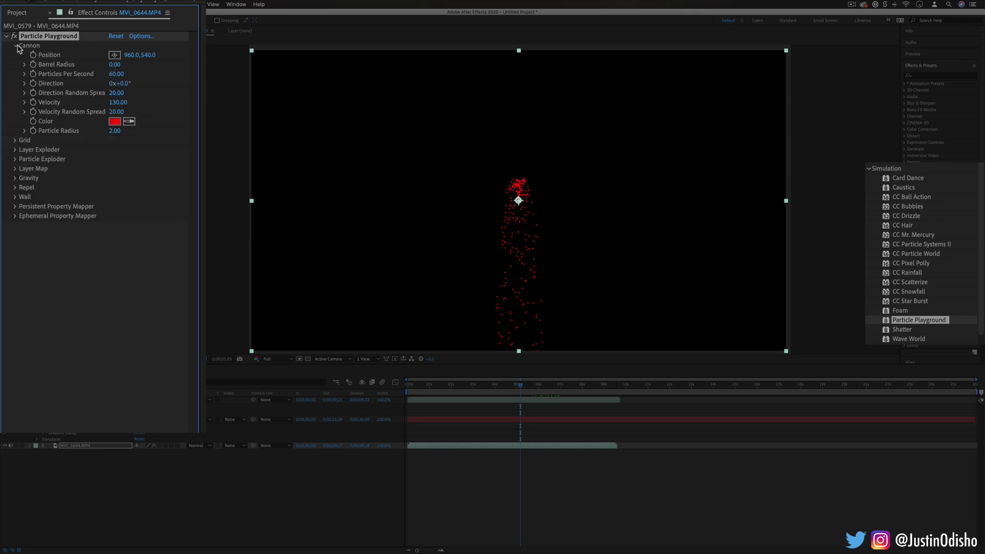
pyautogui.moveTo(114, 64); pyautogui.dragTo(207, 78)
pyautogui.moveTo(114, 64); pyautogui.dragTo(83, 64)
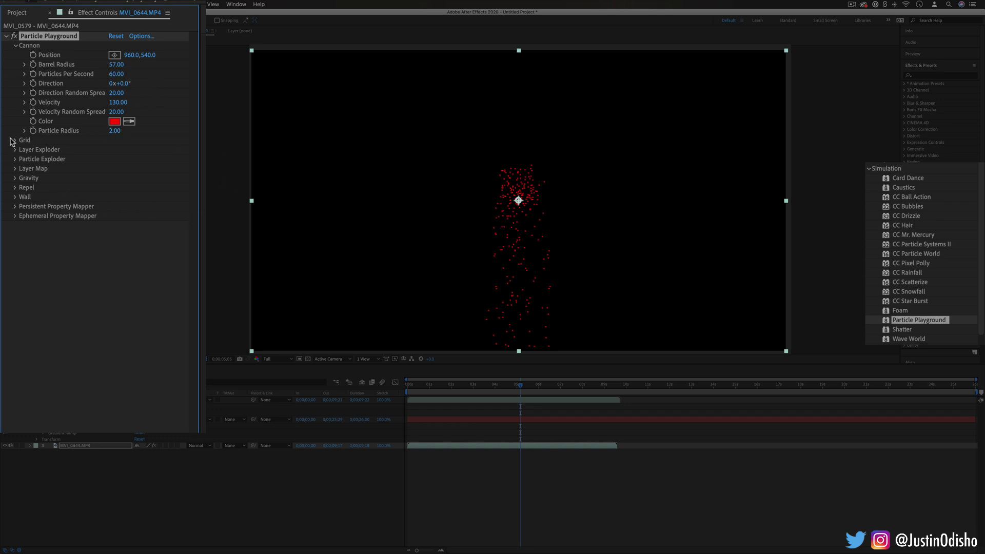
# Step: Change the Particle Playground Cannon's particle color to a dark blue
pyautogui.click(115, 121)
pyautogui.click(389, 410)
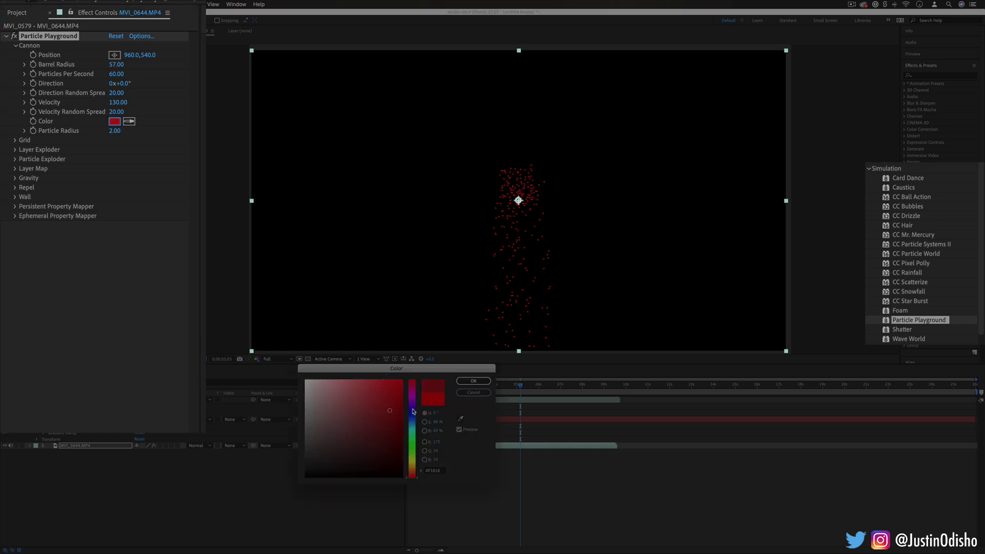
pyautogui.click(413, 410)
pyautogui.click(474, 381)
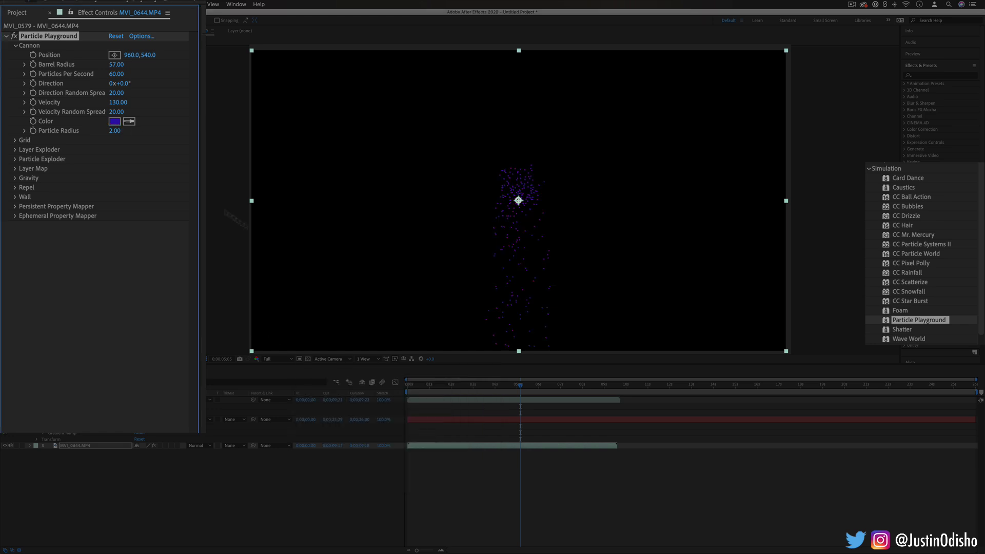
# Step: Expand the Layer Map settings, then show the bee_PNG74755.png layer, scale it down to 15.0% and hide it again
pyautogui.click(15, 169)
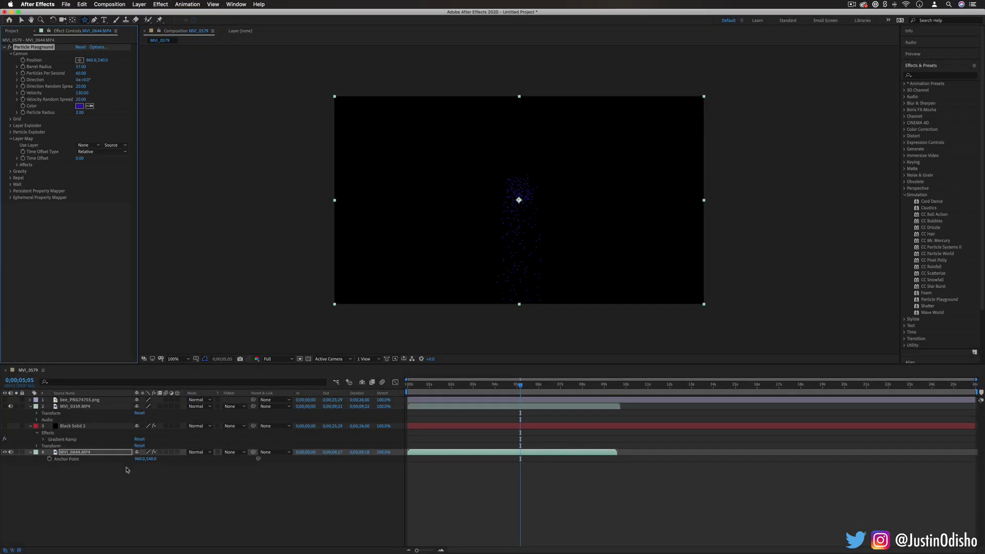
pyautogui.click(4, 399)
pyautogui.click(79, 401)
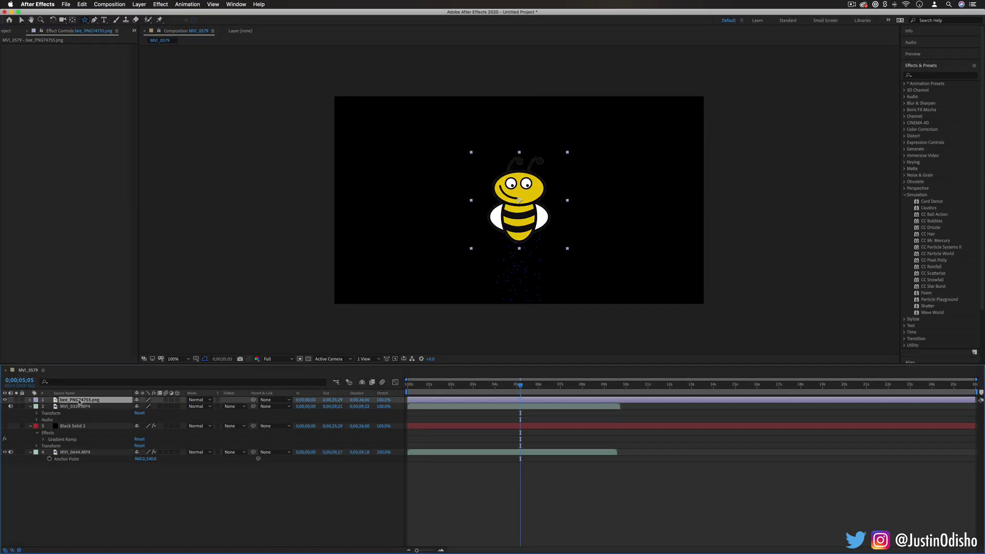
pyautogui.click(30, 399)
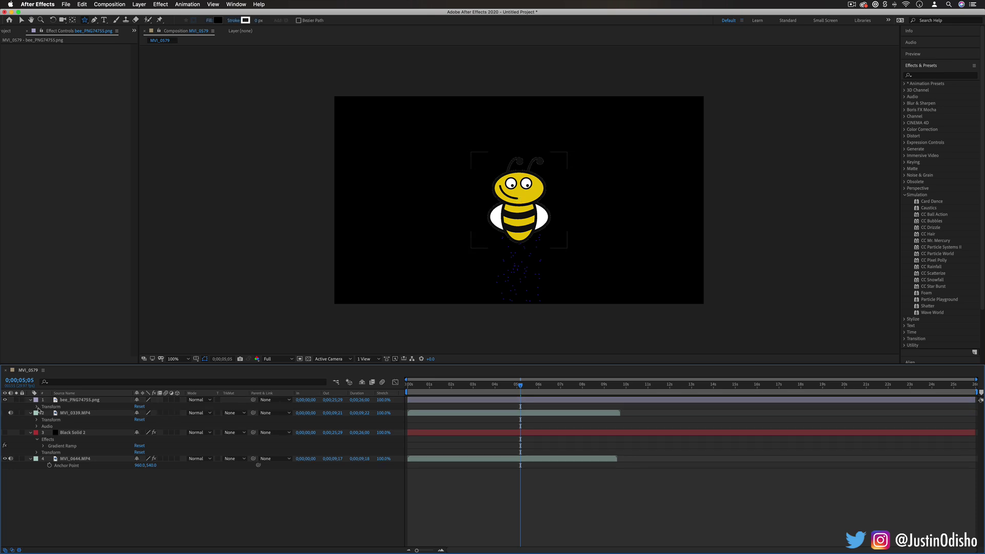
pyautogui.click(37, 406)
pyautogui.moveTo(145, 427); pyautogui.dragTo(114, 429)
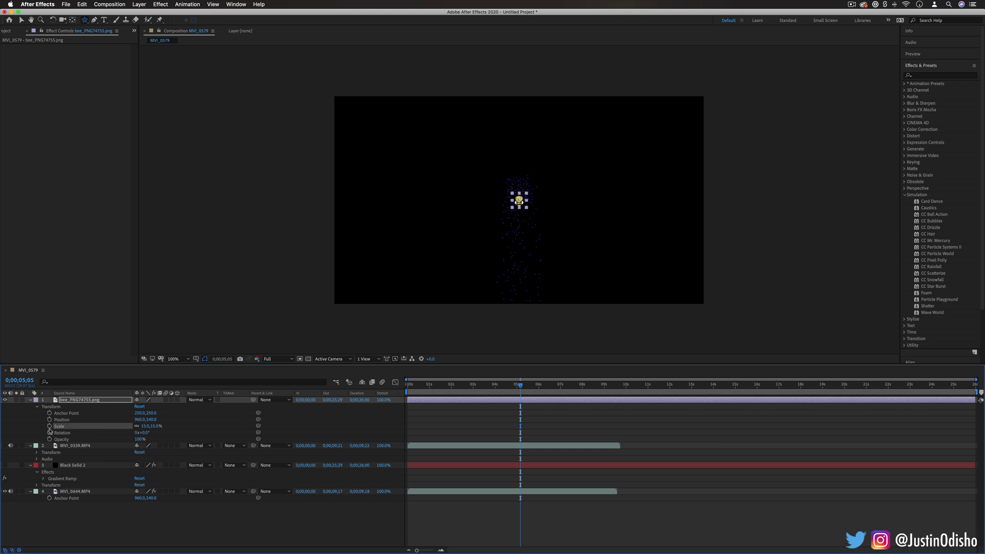
pyautogui.click(5, 399)
# Step: Set Particle Playground's Layer Map on MVI_0644.MP4 to use the bee_PNG74755.png layer and scrub through the result
pyautogui.click(77, 491)
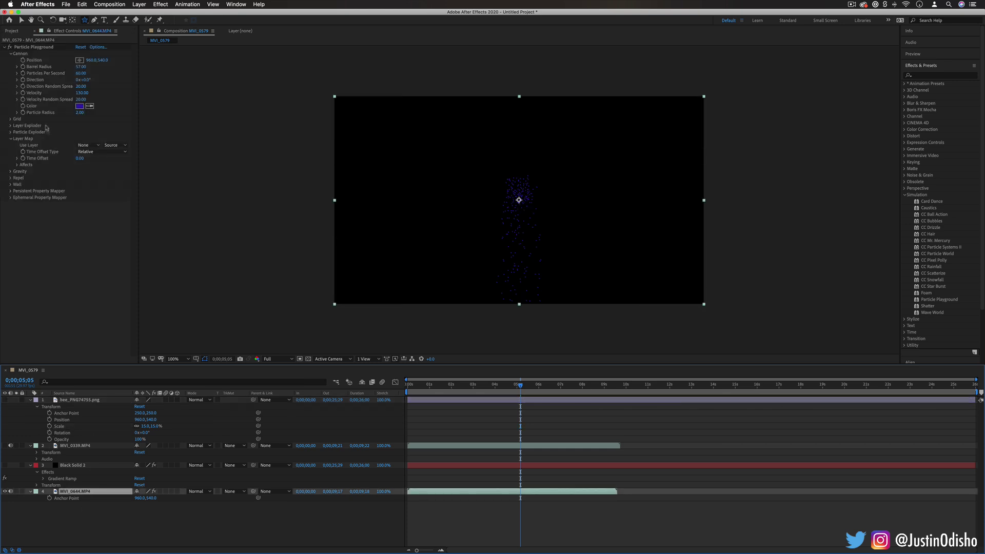
pyautogui.click(94, 148)
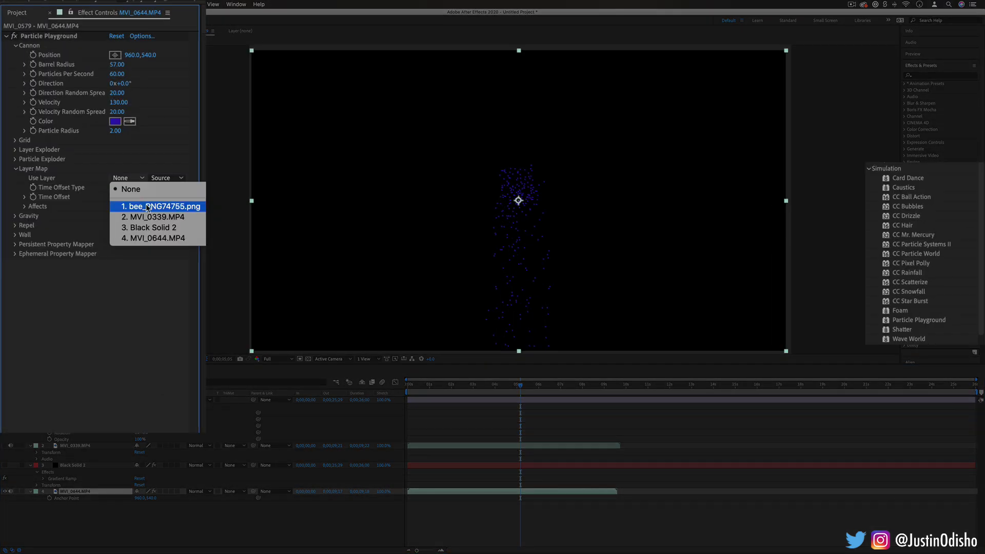
pyautogui.click(147, 207)
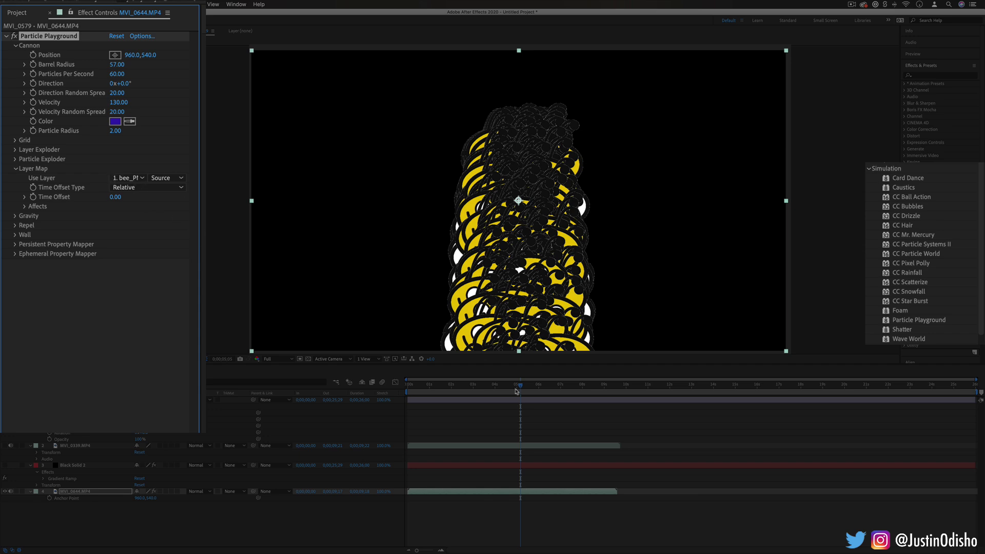
pyautogui.moveTo(535, 387); pyautogui.dragTo(461, 386)
# Step: Replace Particle Playground with Shatter on MVI_0644.MP4 and set the effect's View to Rendered
pyautogui.press('Delete')
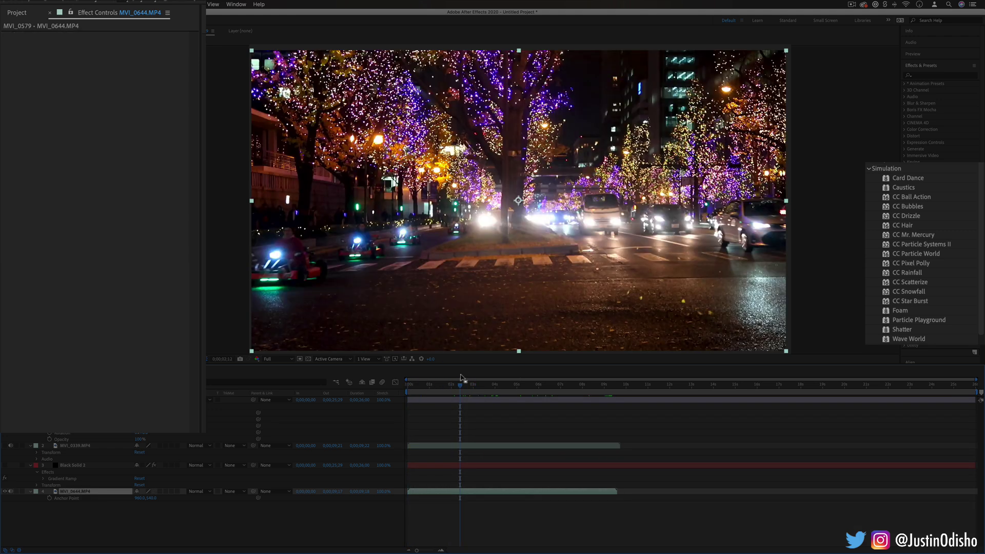
pyautogui.moveTo(903, 331); pyautogui.dragTo(631, 260)
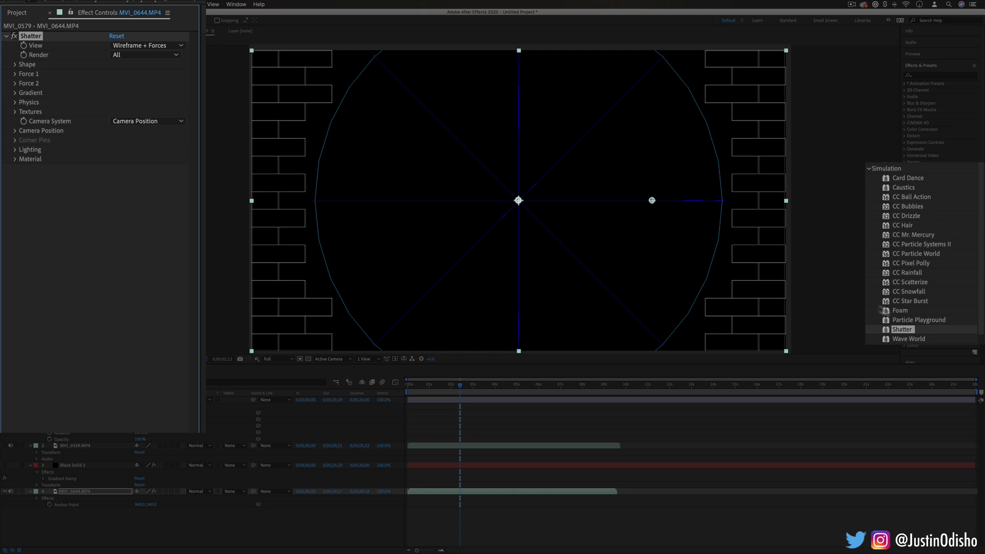
pyautogui.click(158, 45)
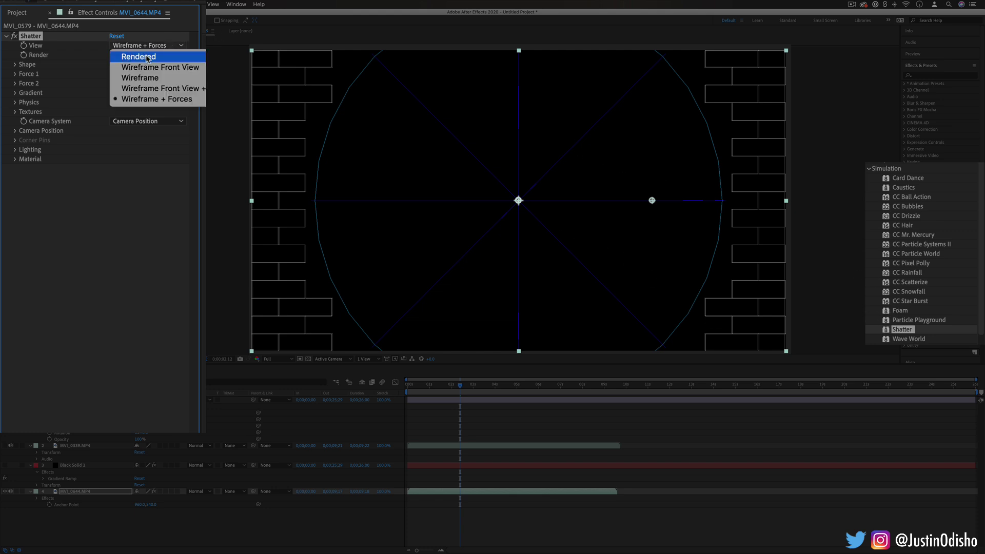
pyautogui.click(139, 57)
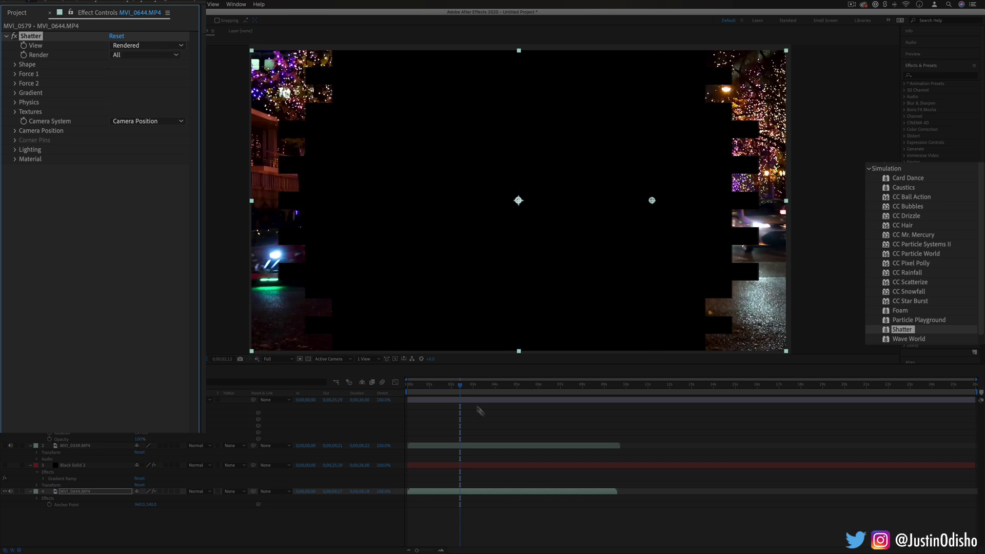
pyautogui.moveTo(464, 389)
pyautogui.mouseDown()
pyautogui.moveTo(485, 386)
pyautogui.moveTo(468, 386)
pyautogui.mouseUp()
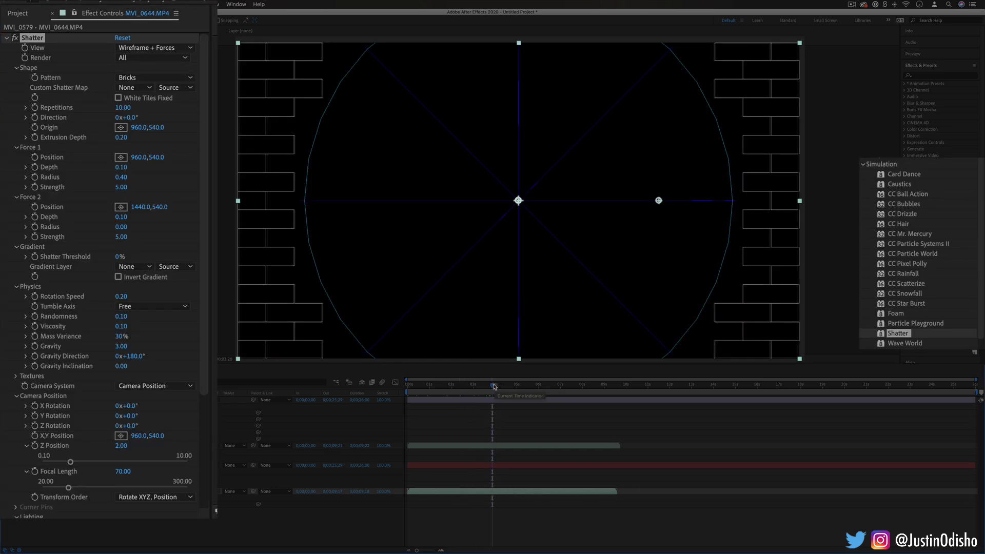
# Step: Return to the clip's start, set Shatter's View to Rendered and scrub a few frames into the break-up
pyautogui.moveTo(494, 386); pyautogui.dragTo(395, 391)
pyautogui.click(157, 48)
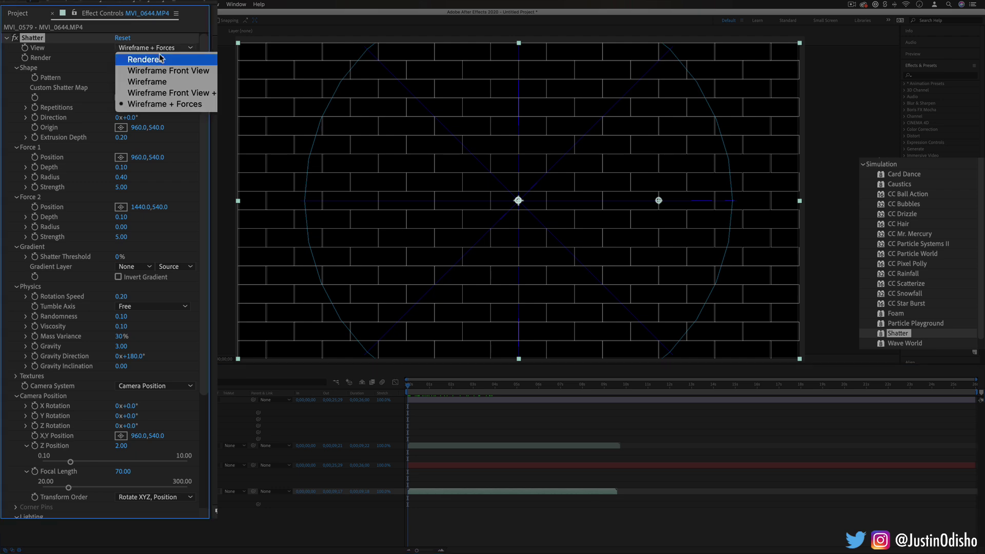
pyautogui.click(160, 60)
pyautogui.moveTo(409, 386)
pyautogui.mouseDown()
pyautogui.moveTo(443, 387)
pyautogui.moveTo(409, 384)
pyautogui.mouseUp()
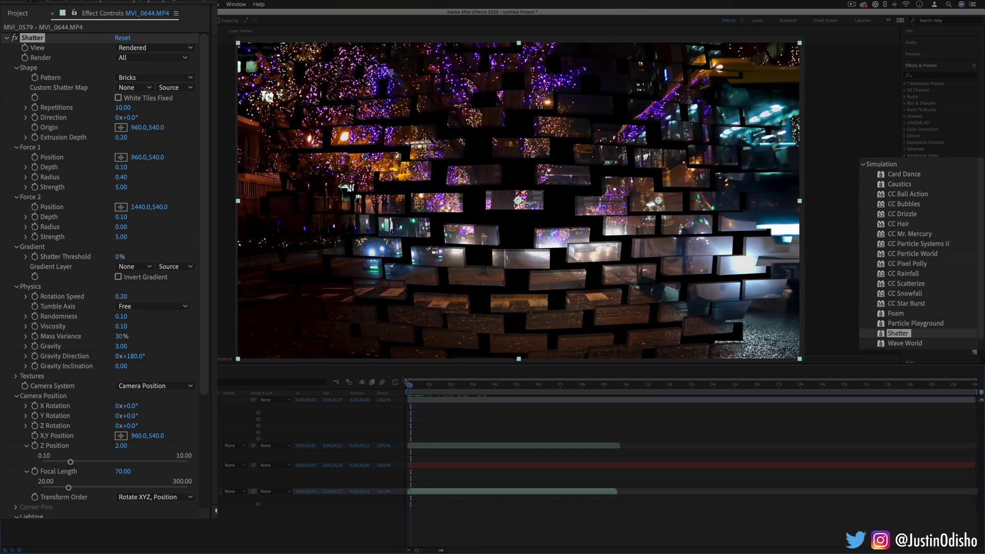
# Step: Set Shatter's Force 1 to depth 0.23 and radius 0.95, Force 2 to depth 0.47 and radius 0.78, and the Pattern to Puzzle
pyautogui.moveTo(120, 215); pyautogui.dragTo(151, 215)
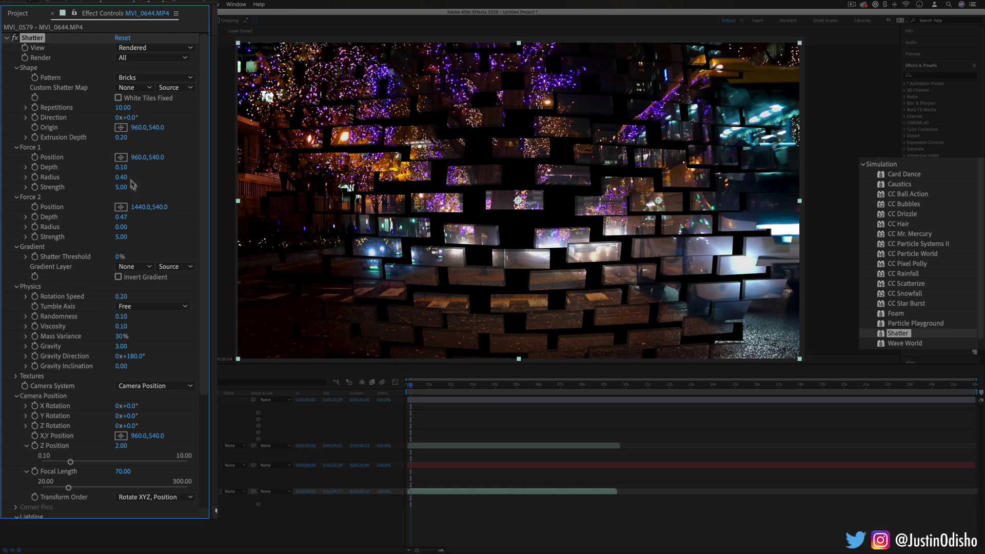
pyautogui.moveTo(121, 167); pyautogui.dragTo(152, 177)
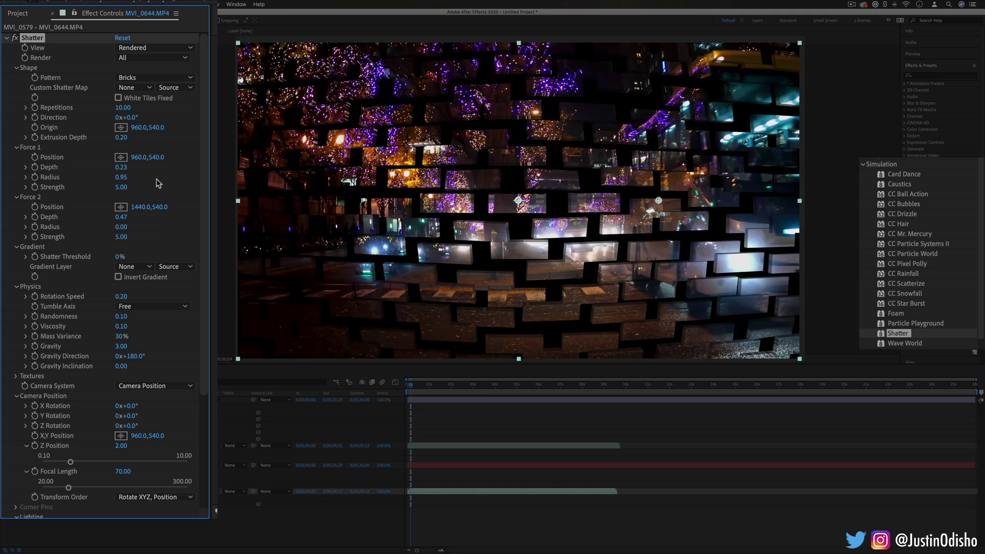
pyautogui.click(154, 77)
pyautogui.click(180, 253)
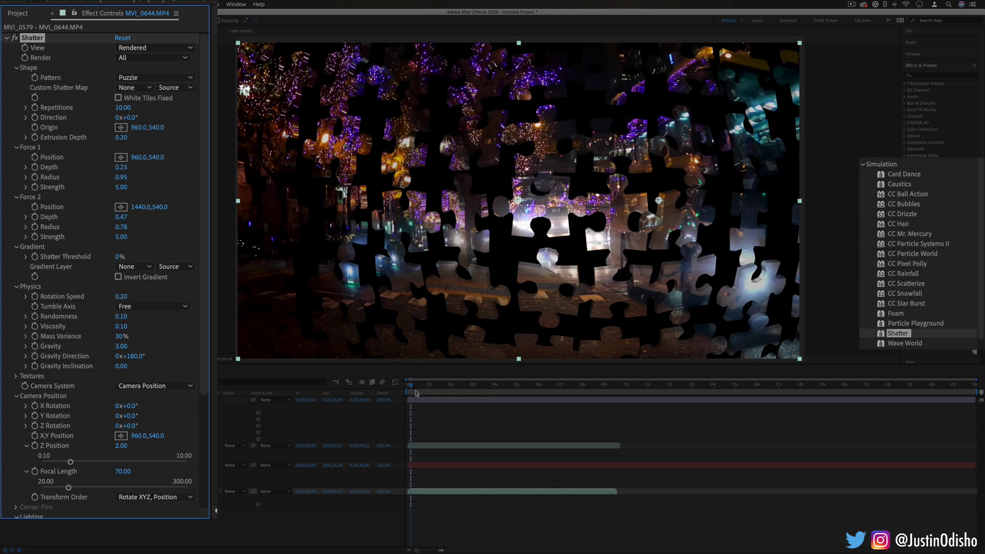
pyautogui.click(409, 385)
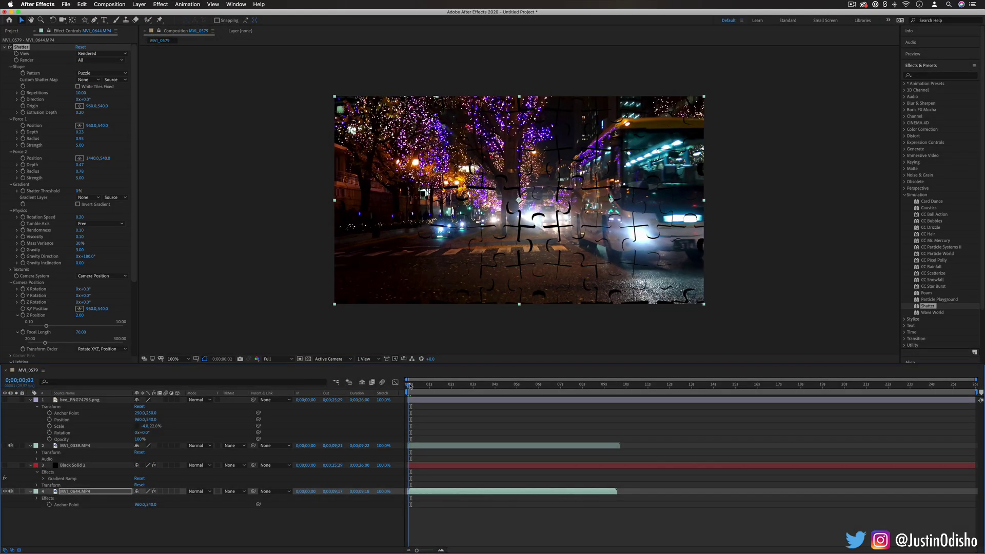
pyautogui.moveTo(410, 385); pyautogui.dragTo(426, 386)
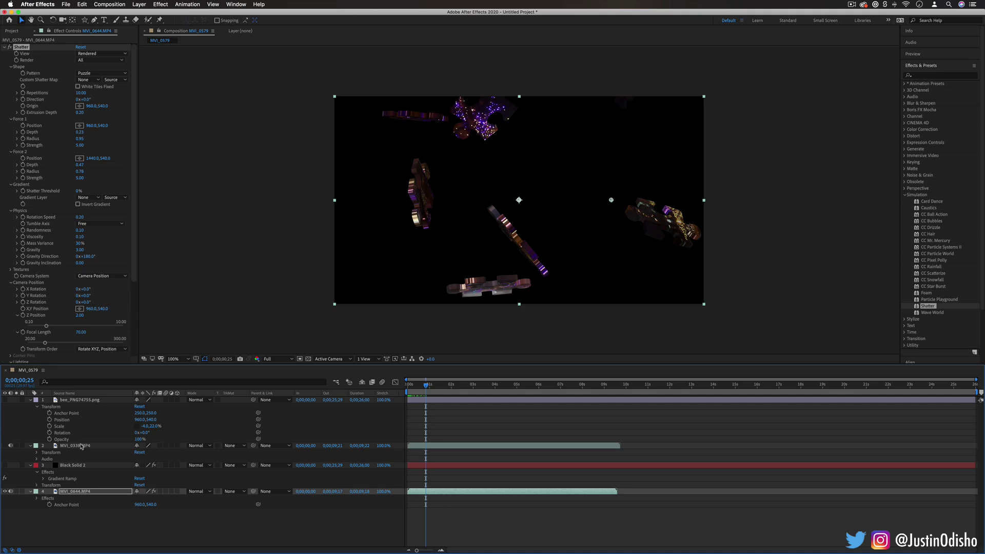
# Step: Place MVI_0339.MP4 below the shattering clip, make it visible and scrub back to the beginning
pyautogui.moveTo(81, 446); pyautogui.dragTo(84, 517)
pyautogui.click(4, 491)
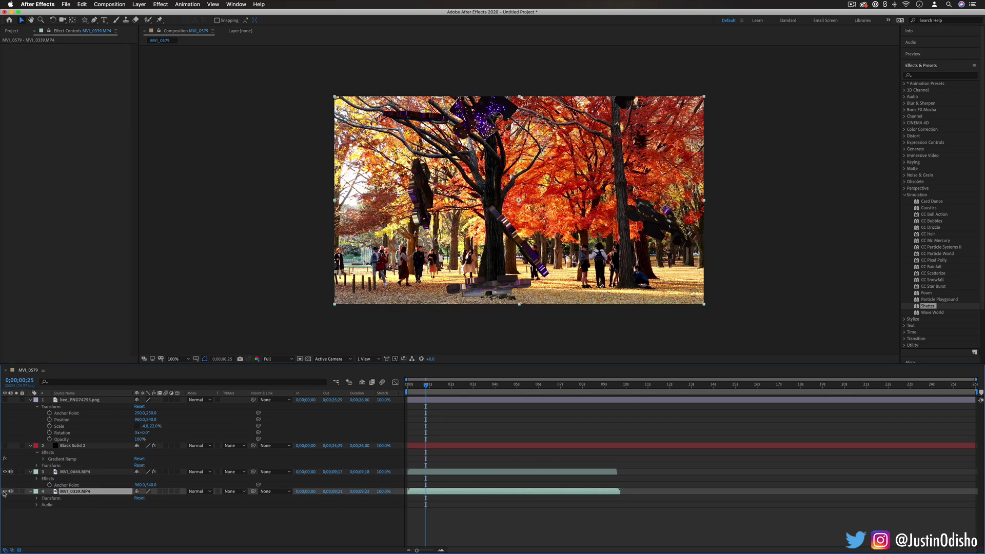
pyautogui.moveTo(420, 386)
pyautogui.mouseDown()
pyautogui.moveTo(402, 386)
pyautogui.moveTo(431, 386)
pyautogui.moveTo(408, 385)
pyautogui.mouseUp()
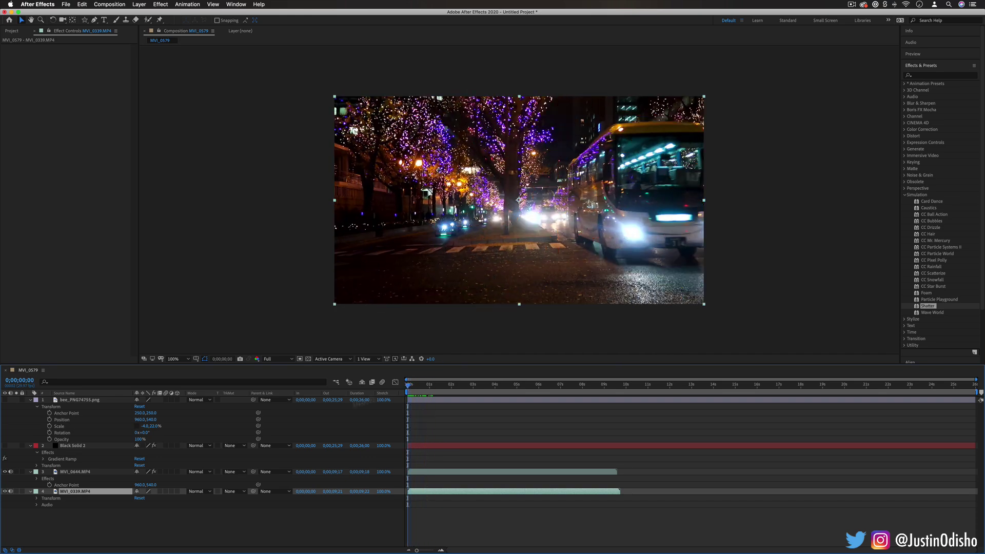
# Step: Remove Shatter from MVI_0644.MP4, hide MVI_0339.MP4, apply Wave World to MVI_0644.MP4 and scrub through the wireframe
pyautogui.click(94, 472)
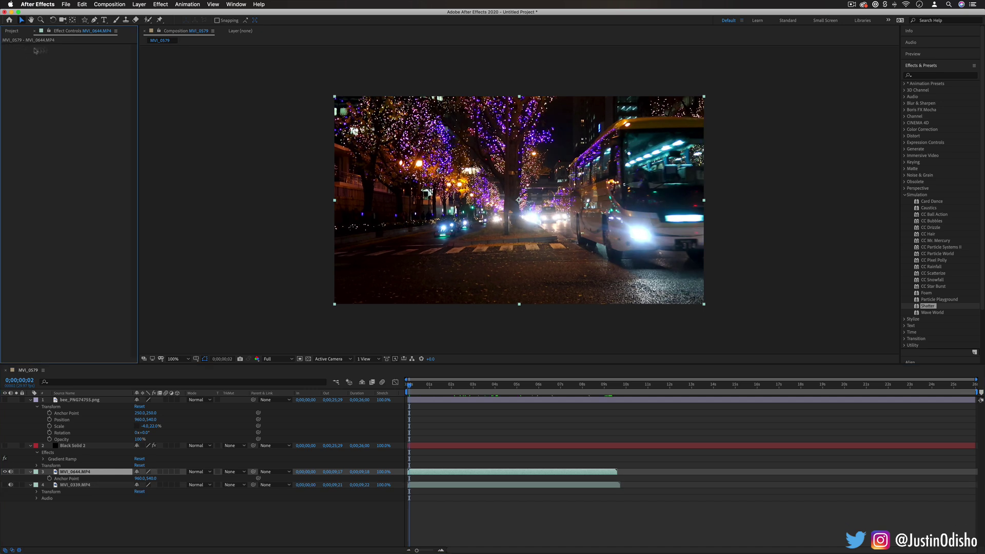
pyautogui.moveTo(941, 313); pyautogui.dragTo(562, 224)
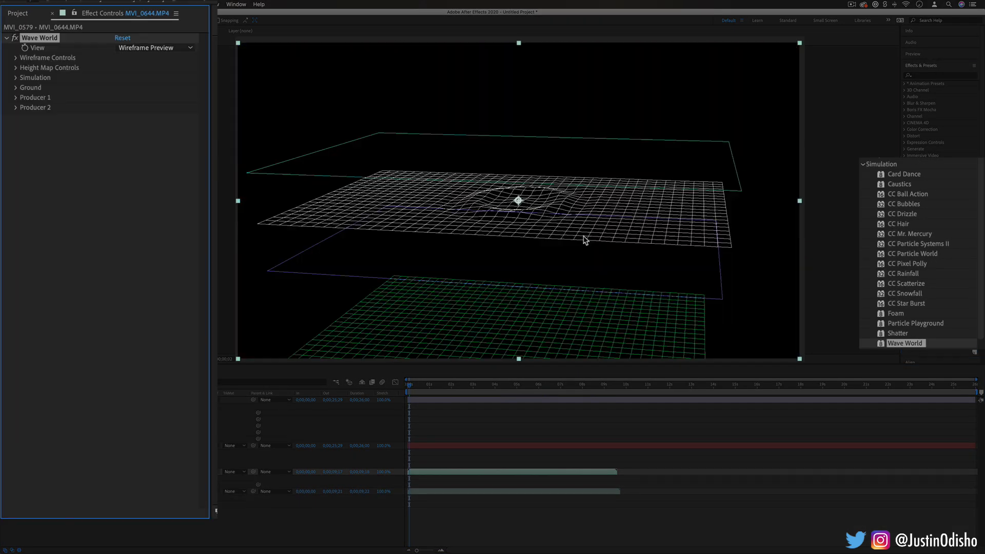
pyautogui.moveTo(416, 389); pyautogui.dragTo(489, 389)
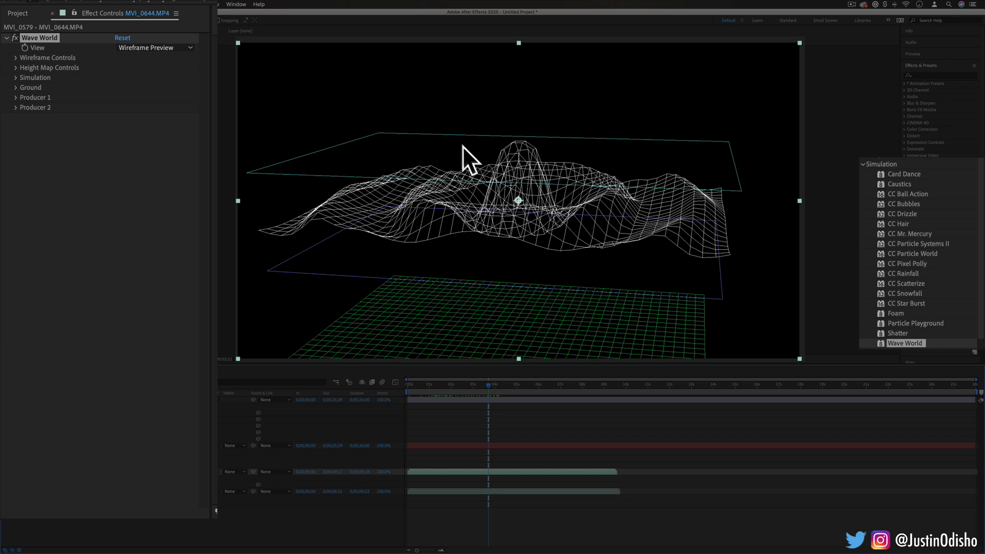
pyautogui.moveTo(491, 388); pyautogui.dragTo(471, 388)
# Step: Compare Wave World's Height Map and Wireframe Preview views while scrubbing through the clip
pyautogui.click(139, 50)
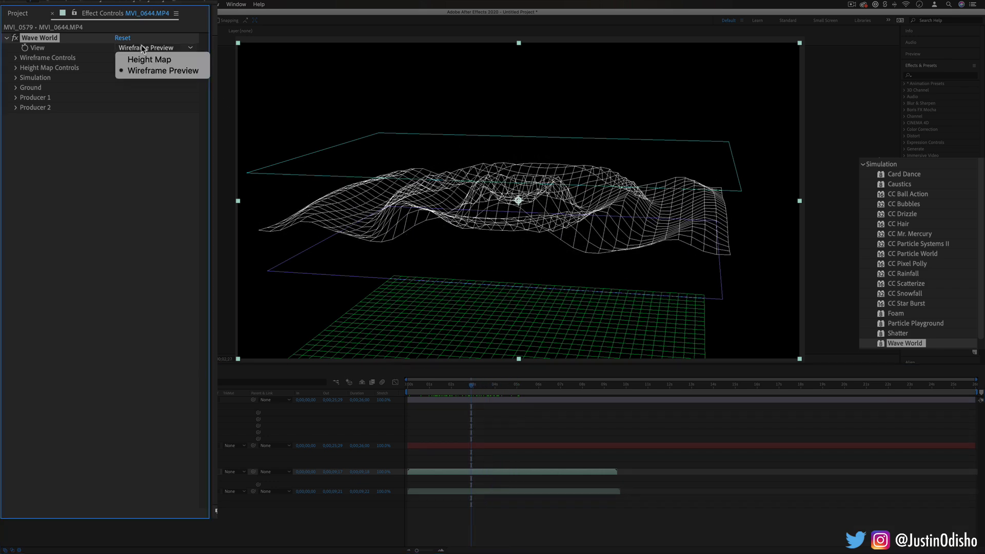
pyautogui.click(147, 59)
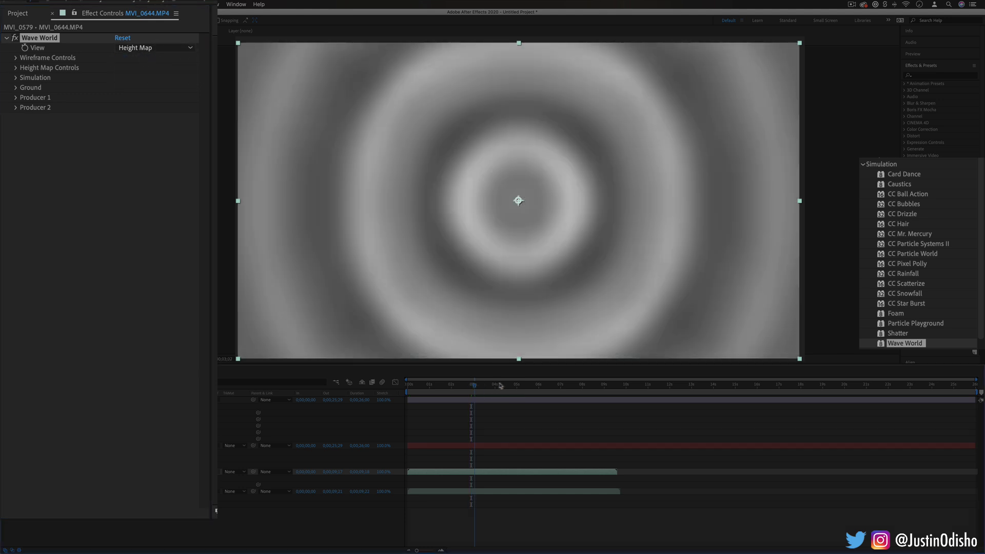
pyautogui.moveTo(471, 388); pyautogui.dragTo(513, 386)
pyautogui.click(154, 47)
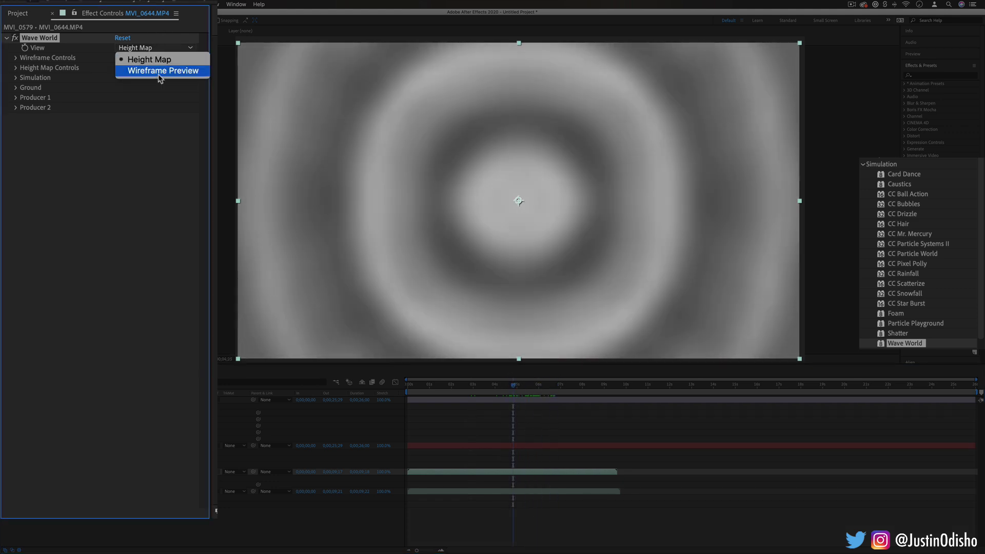
pyautogui.click(159, 73)
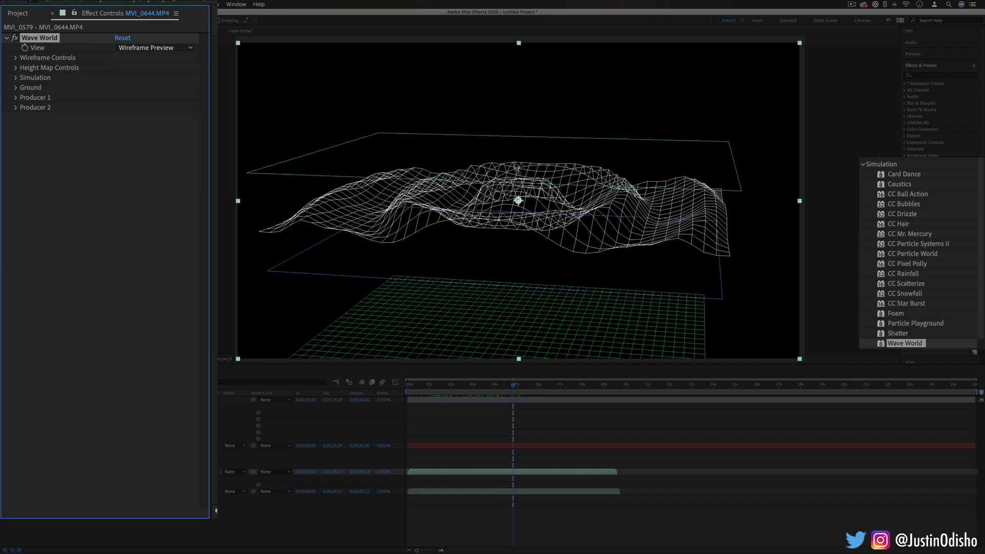
pyautogui.moveTo(515, 386); pyautogui.dragTo(560, 386)
# Step: Set Wave World's View to Height Map and scrub back to about five seconds
pyautogui.click(169, 48)
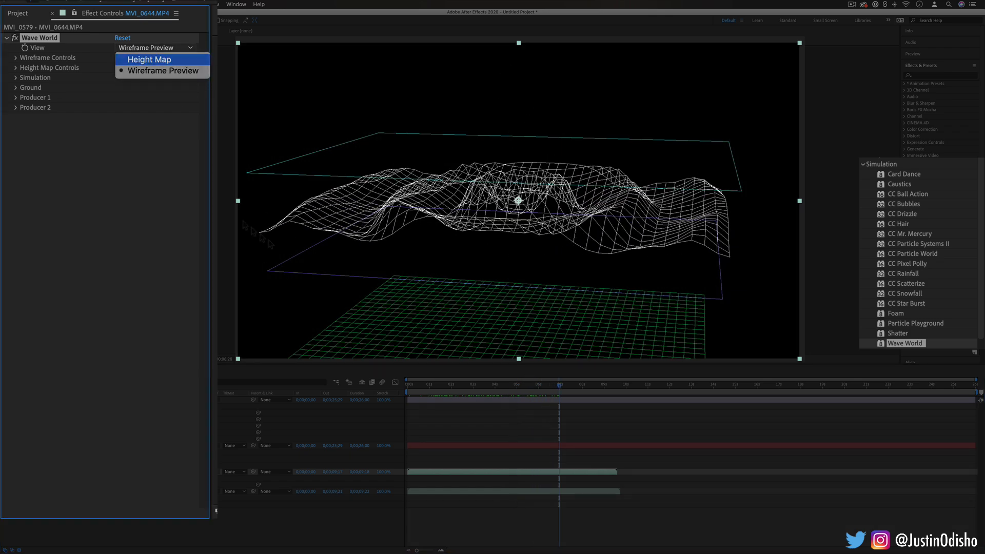
pyautogui.click(154, 58)
pyautogui.moveTo(563, 387); pyautogui.dragTo(521, 386)
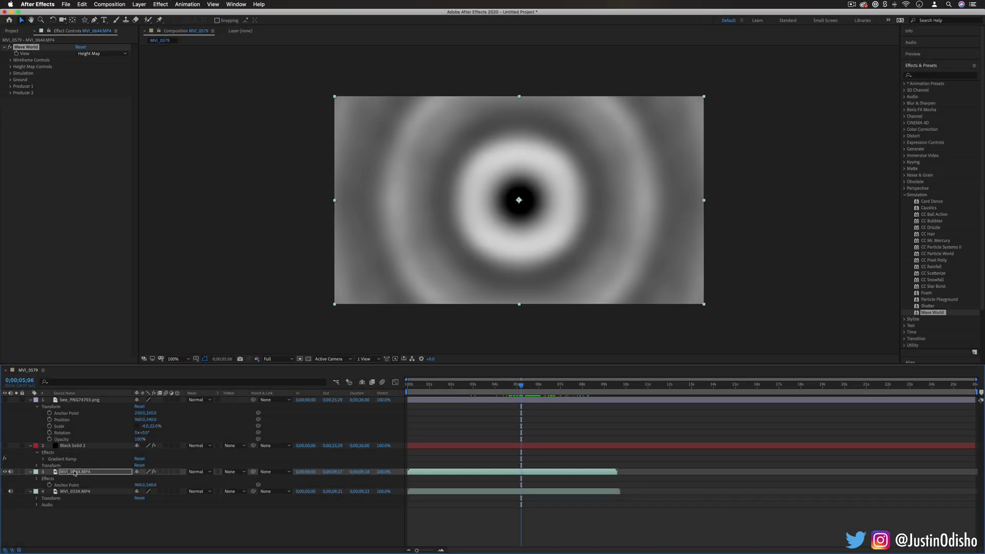
# Step: Place MVI_0339.MP4 above MVI_0644.MP4, make it visible and apply Caustics to it
pyautogui.moveTo(75, 491); pyautogui.dragTo(74, 471)
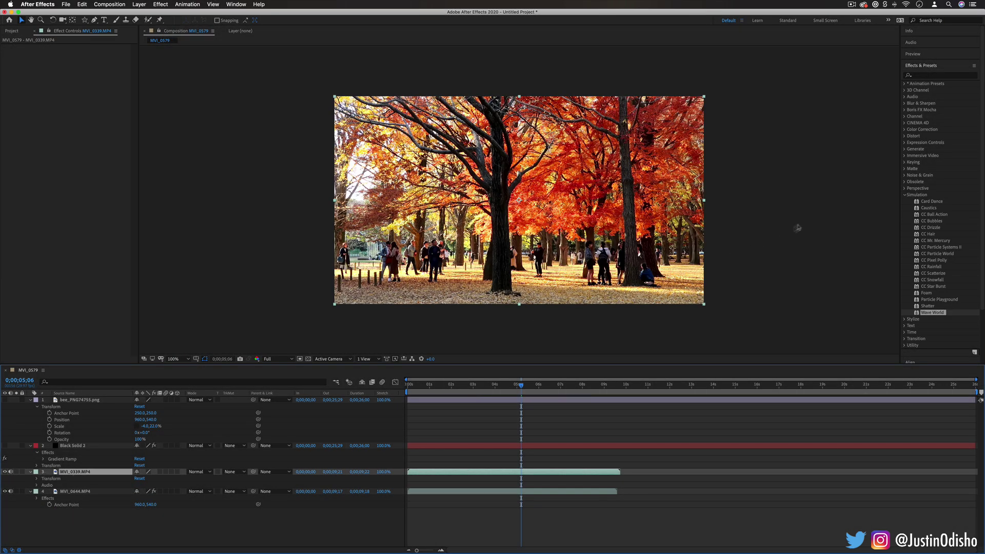
pyautogui.moveTo(925, 208); pyautogui.dragTo(539, 208)
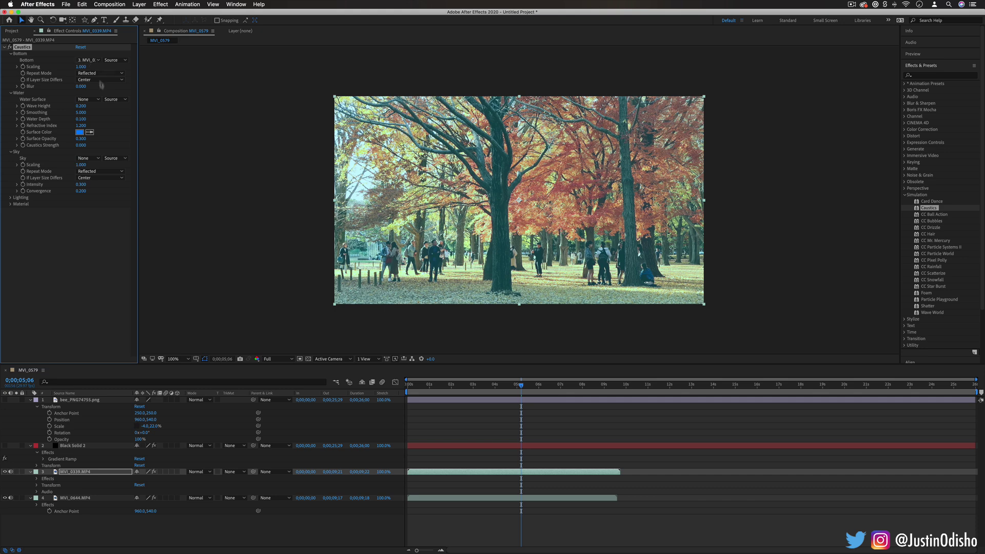
# Step: Set the Caustics Water Surface to the MVI_0644.MP4 layer using its Effects & Masks
pyautogui.click(95, 100)
pyautogui.click(99, 108)
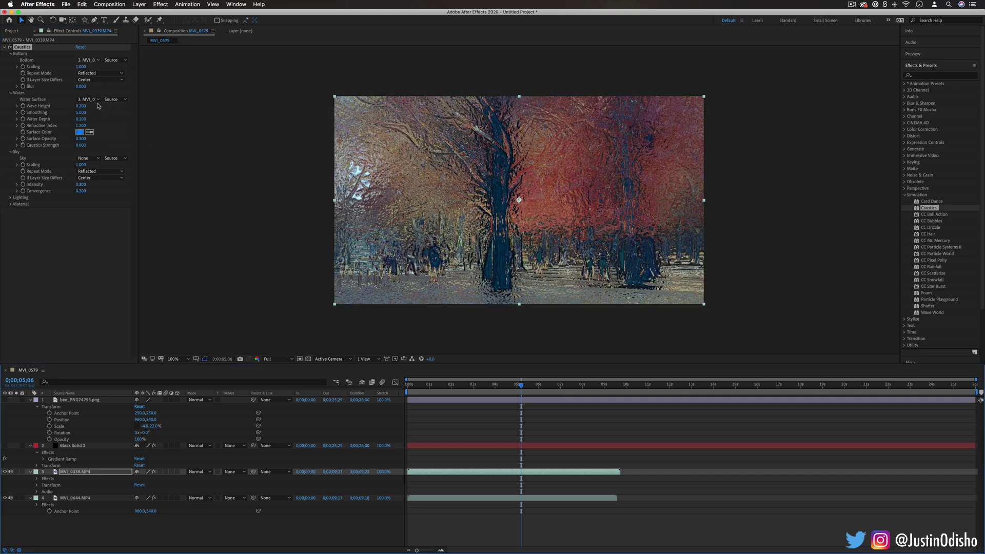
pyautogui.click(95, 100)
pyautogui.click(120, 144)
pyautogui.click(114, 99)
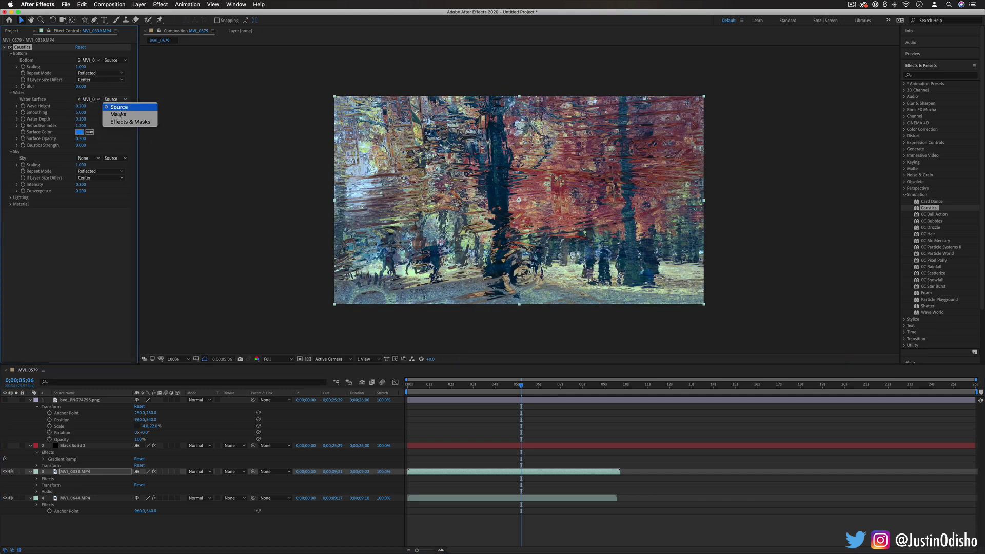
pyautogui.click(124, 121)
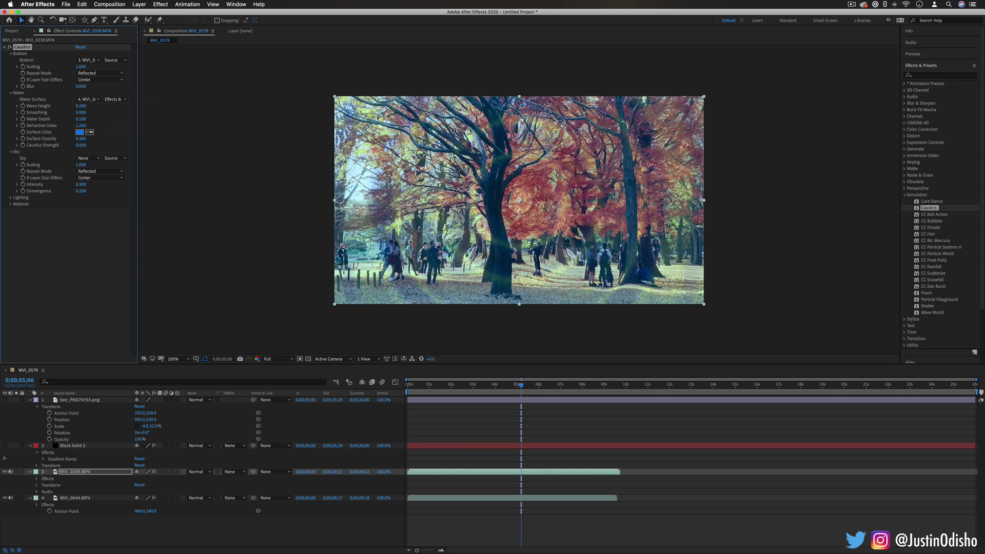
# Step: Examine the Caustics result at several times, toggling MVI_0339.MP4's visibility to compare it with the Wave World height map underneath
pyautogui.click(473, 386)
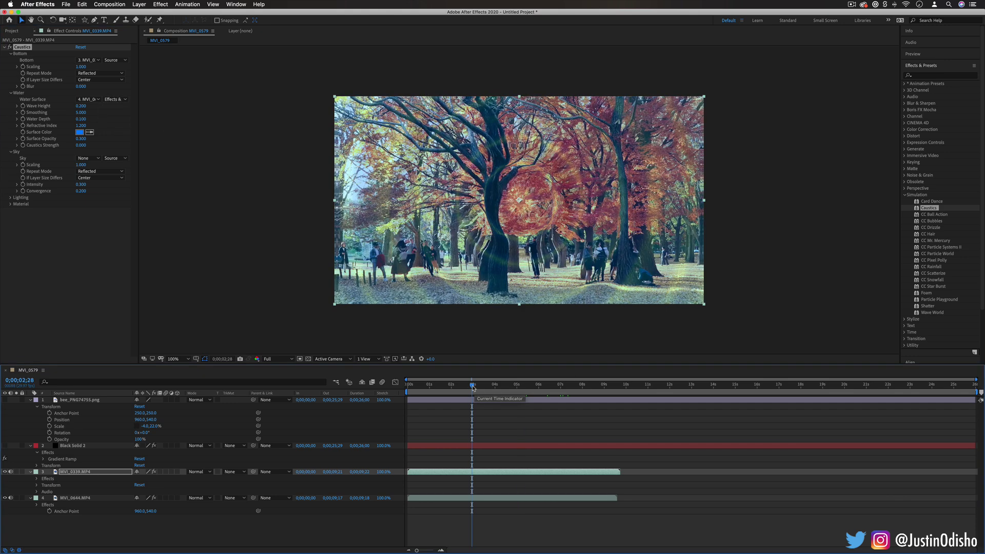
pyautogui.click(5, 472)
pyautogui.click(5, 471)
pyautogui.moveTo(476, 386); pyautogui.dragTo(579, 385)
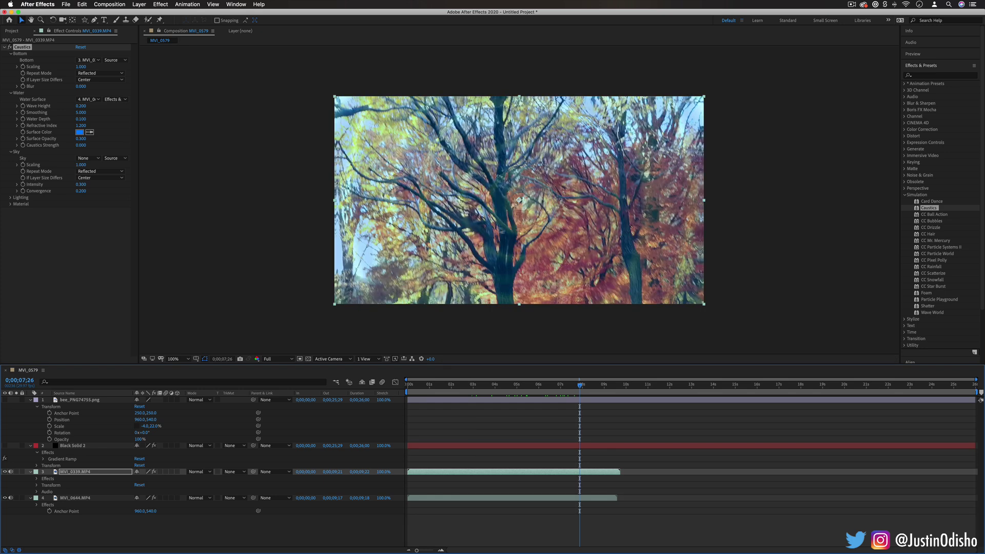
pyautogui.click(82, 498)
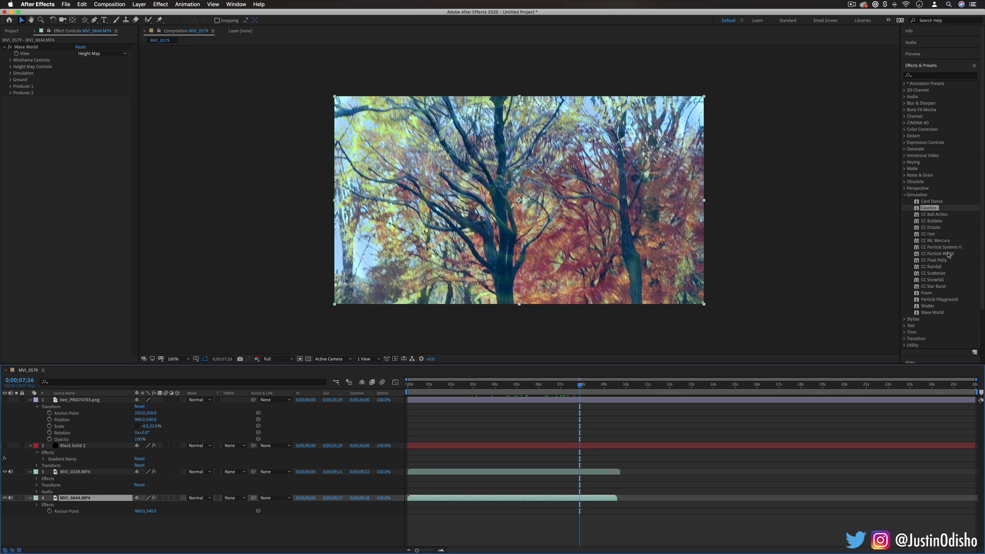
pyautogui.click(4, 472)
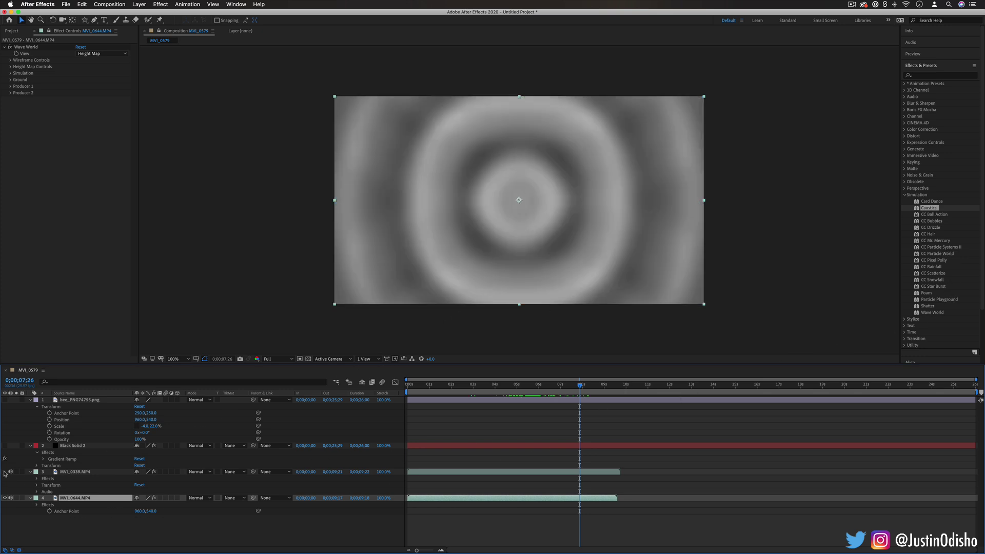
pyautogui.click(4, 472)
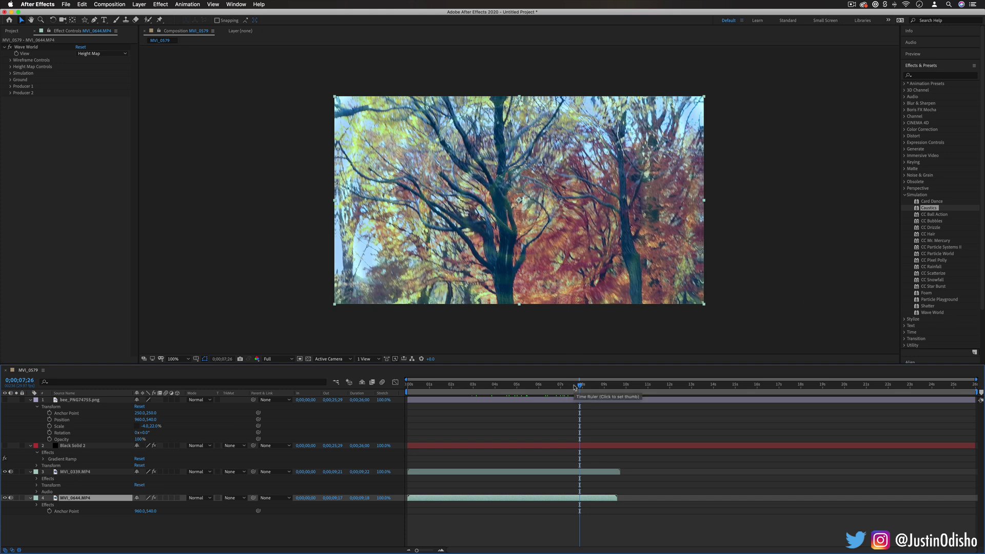
pyautogui.moveTo(575, 387); pyautogui.dragTo(550, 385)
# Step: Collapse the Simulation effects category and expand Stylize to browse its effects
pyautogui.click(910, 202)
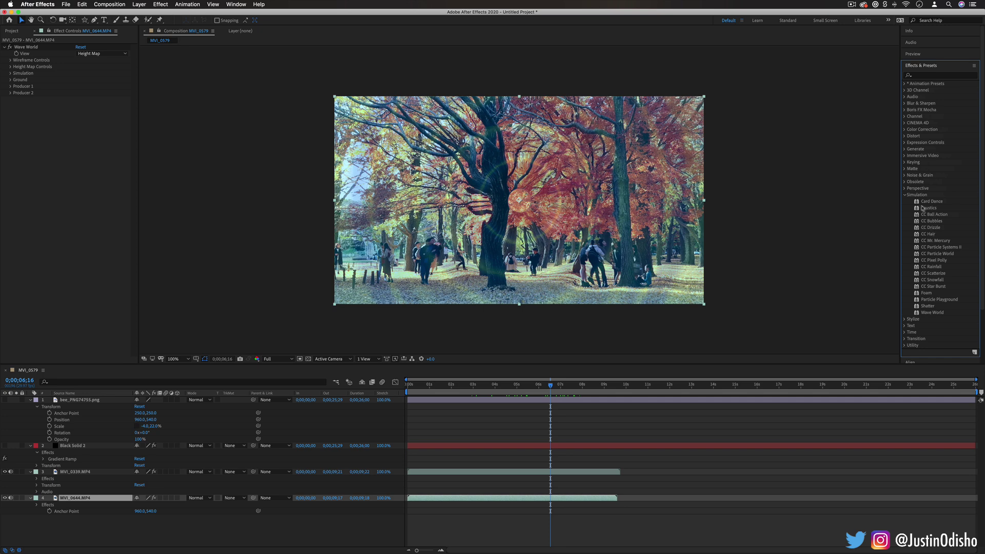
pyautogui.click(905, 195)
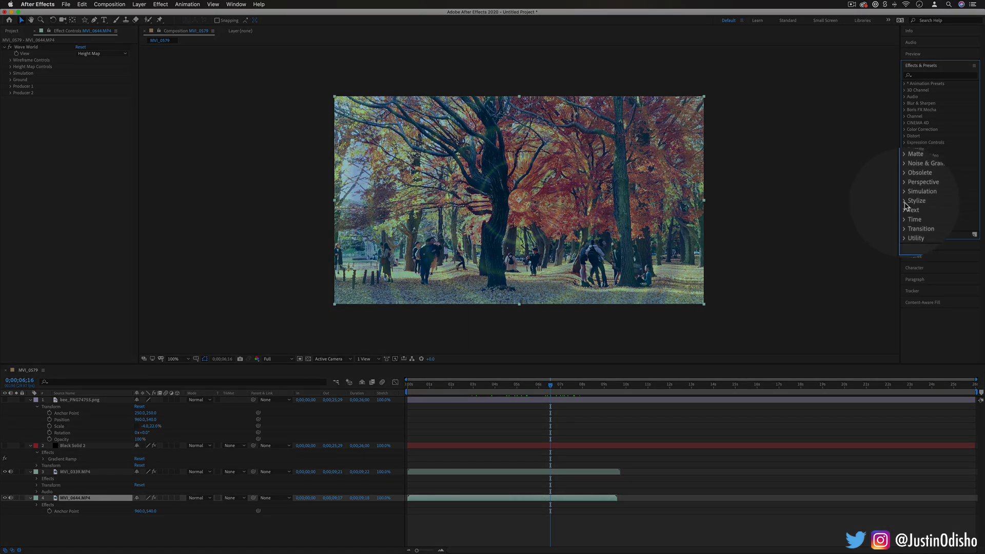
pyautogui.click(906, 201)
pyautogui.scroll(-3, 924, 195)
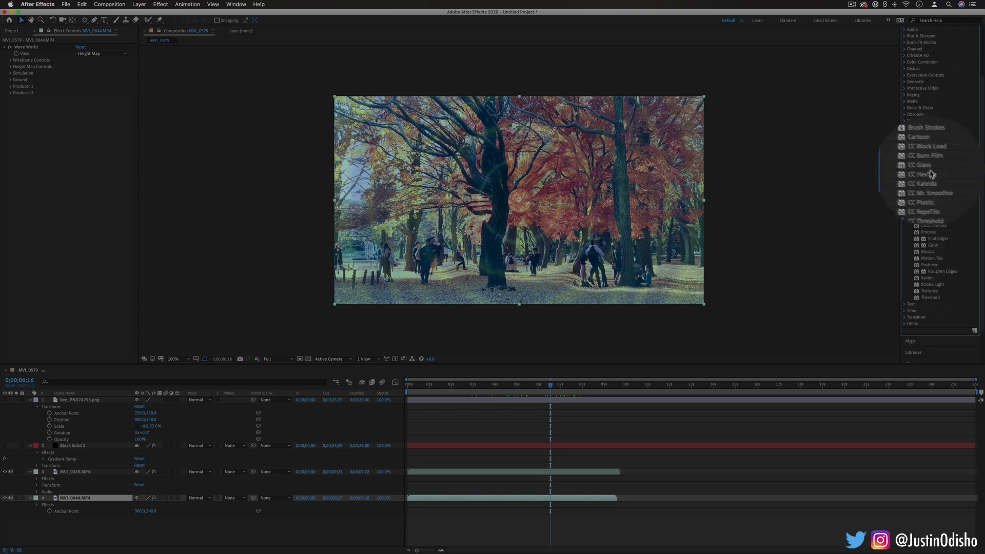